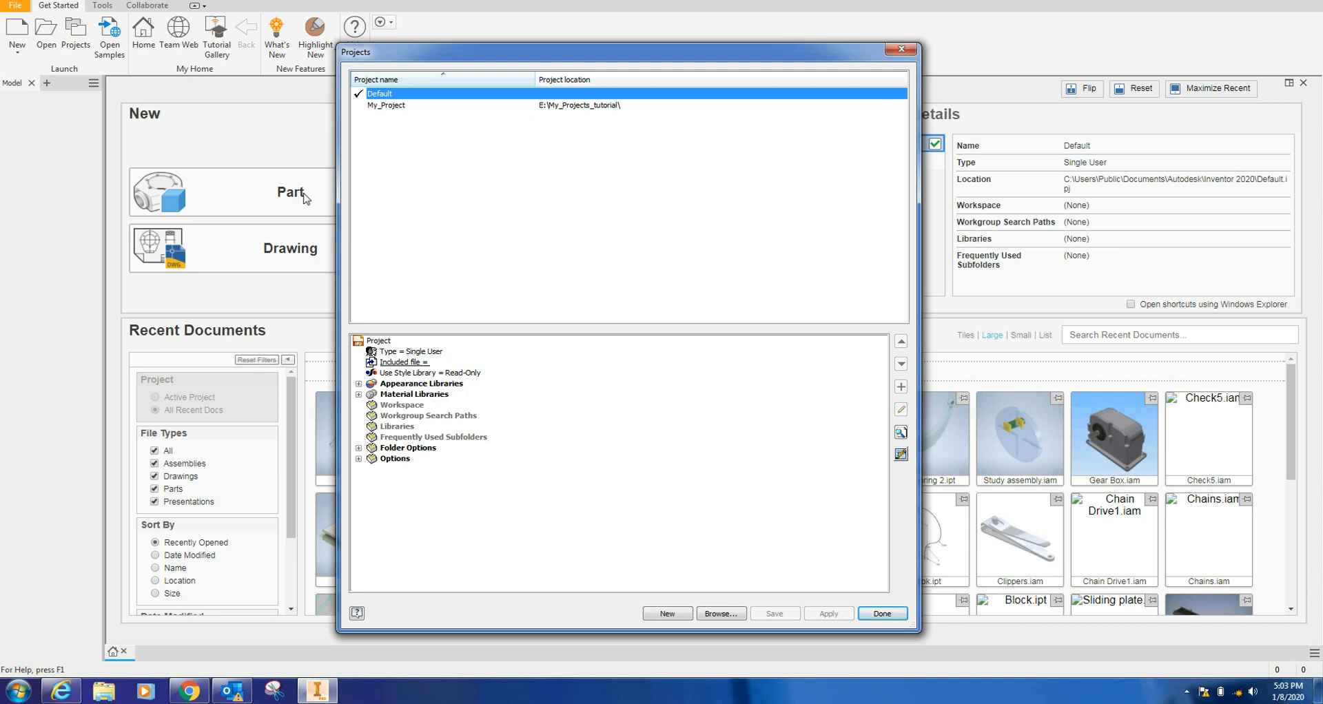
# Start a new single-user project and name it Project_tutorial
pyautogui.moveTo(524, 55); pyautogui.dragTo(439, 57)
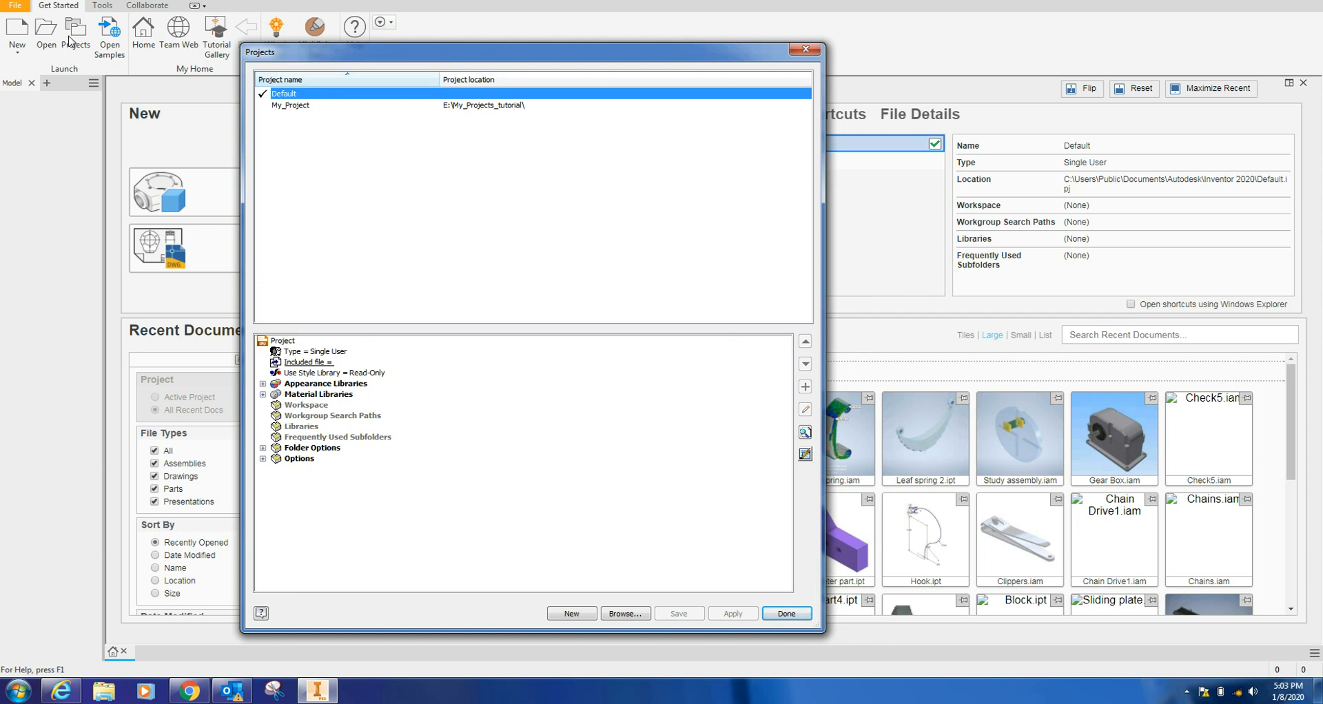
pyautogui.click(572, 613)
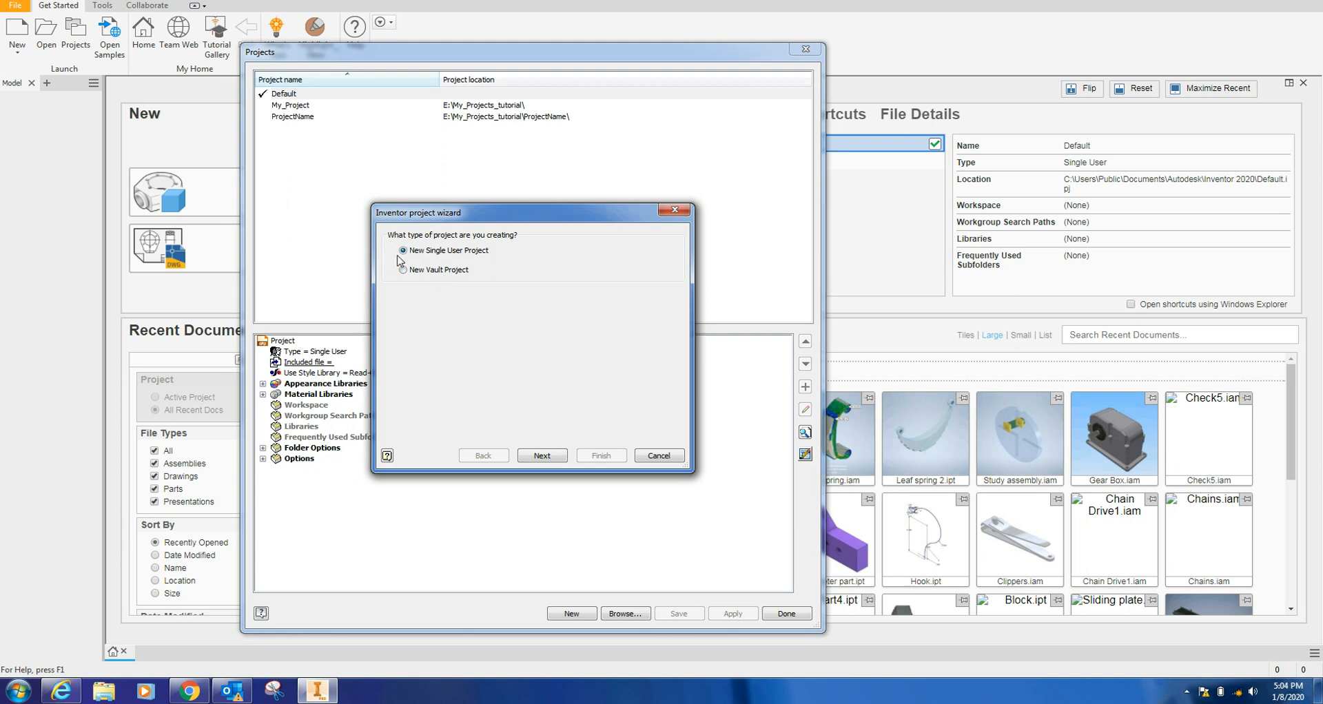
pyautogui.click(543, 457)
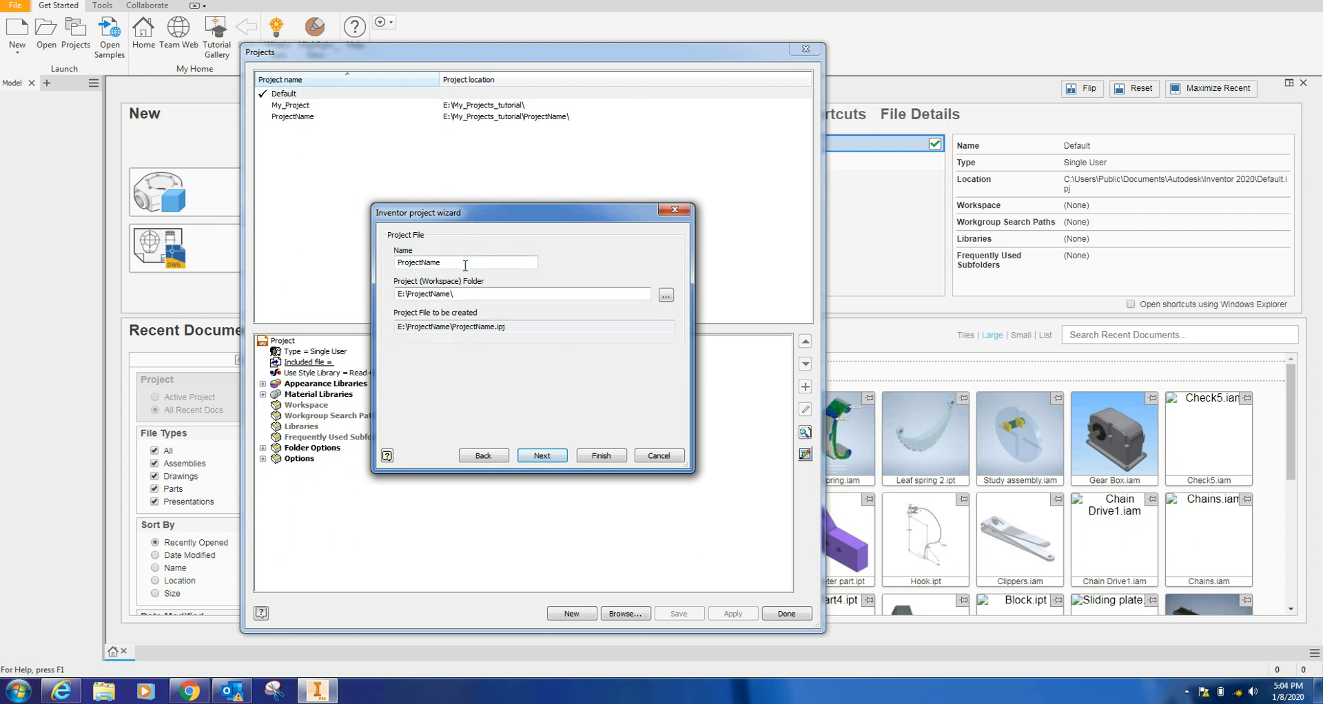
pyautogui.moveTo(457, 263); pyautogui.dragTo(358, 270)
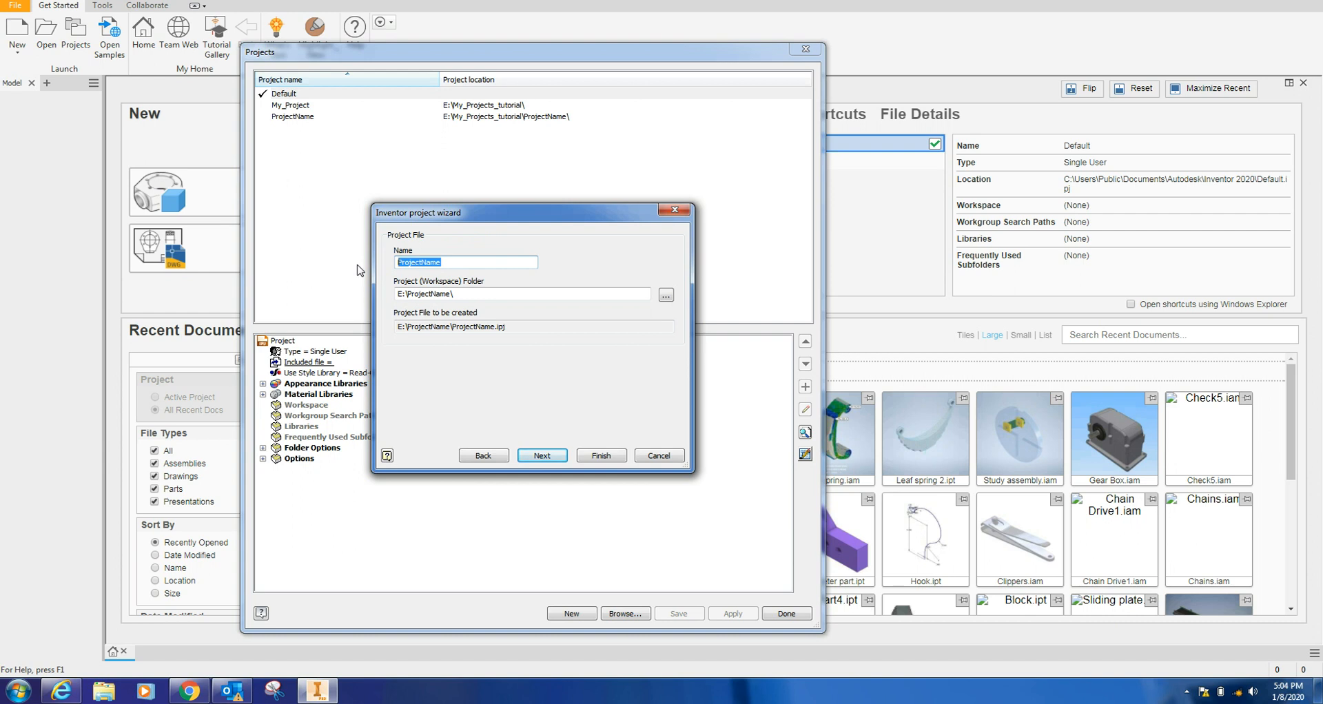
pyautogui.write('Project')
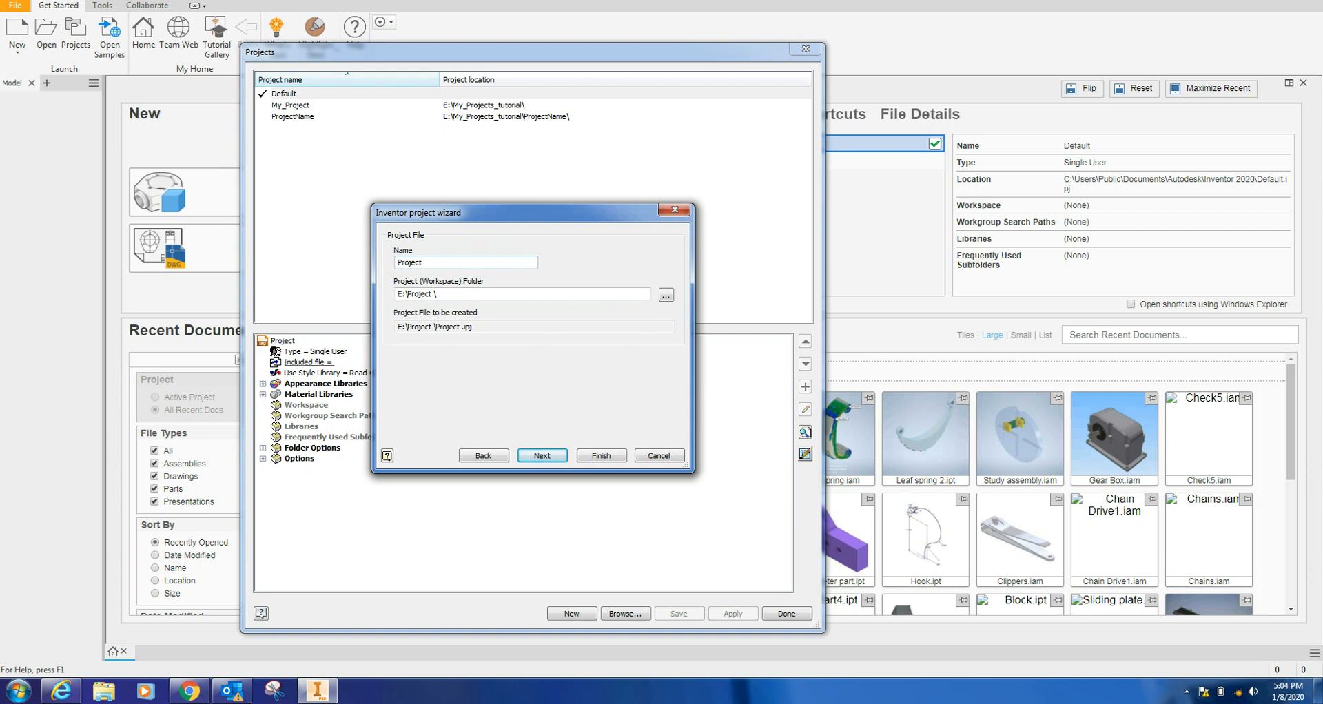
pyautogui.press('BackSpace')
pyautogui.write('_tutorial')
# Switch to Windows Explorer and create a folder named Project_tut on the DATA (E:) drive
pyautogui.click(666, 295)
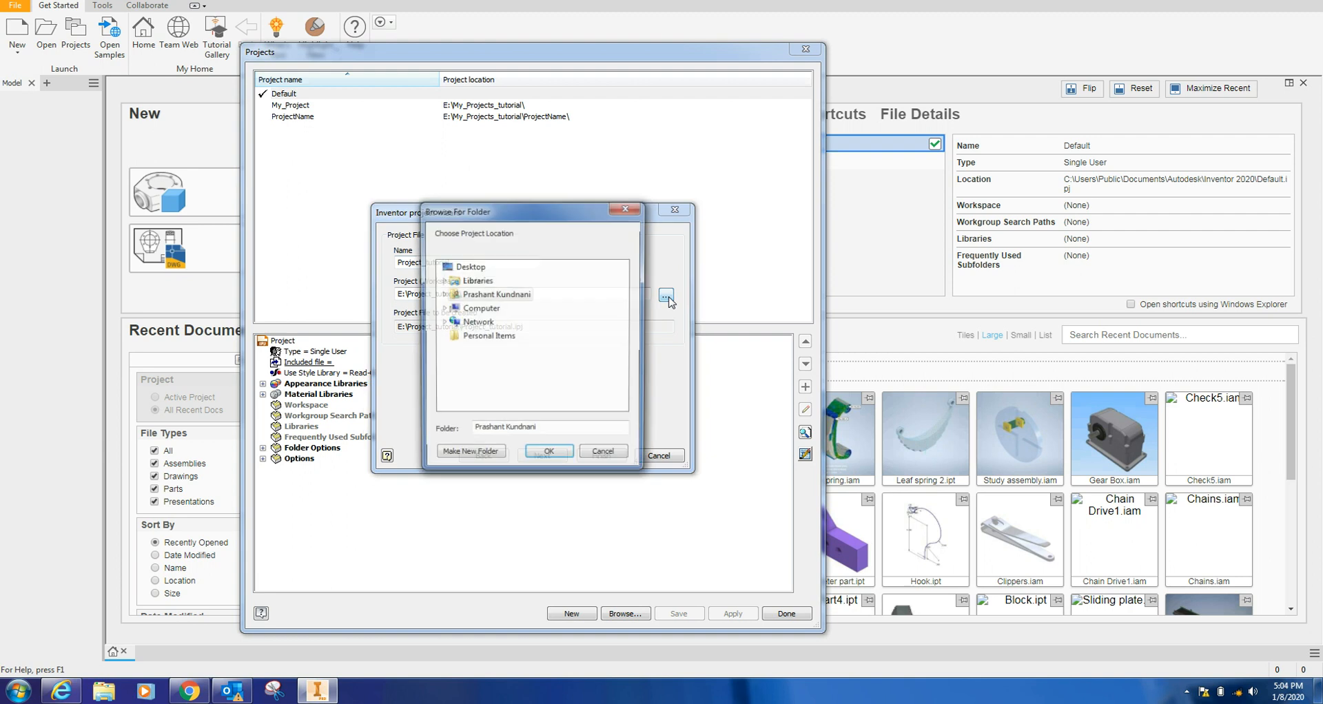
pyautogui.click(628, 208)
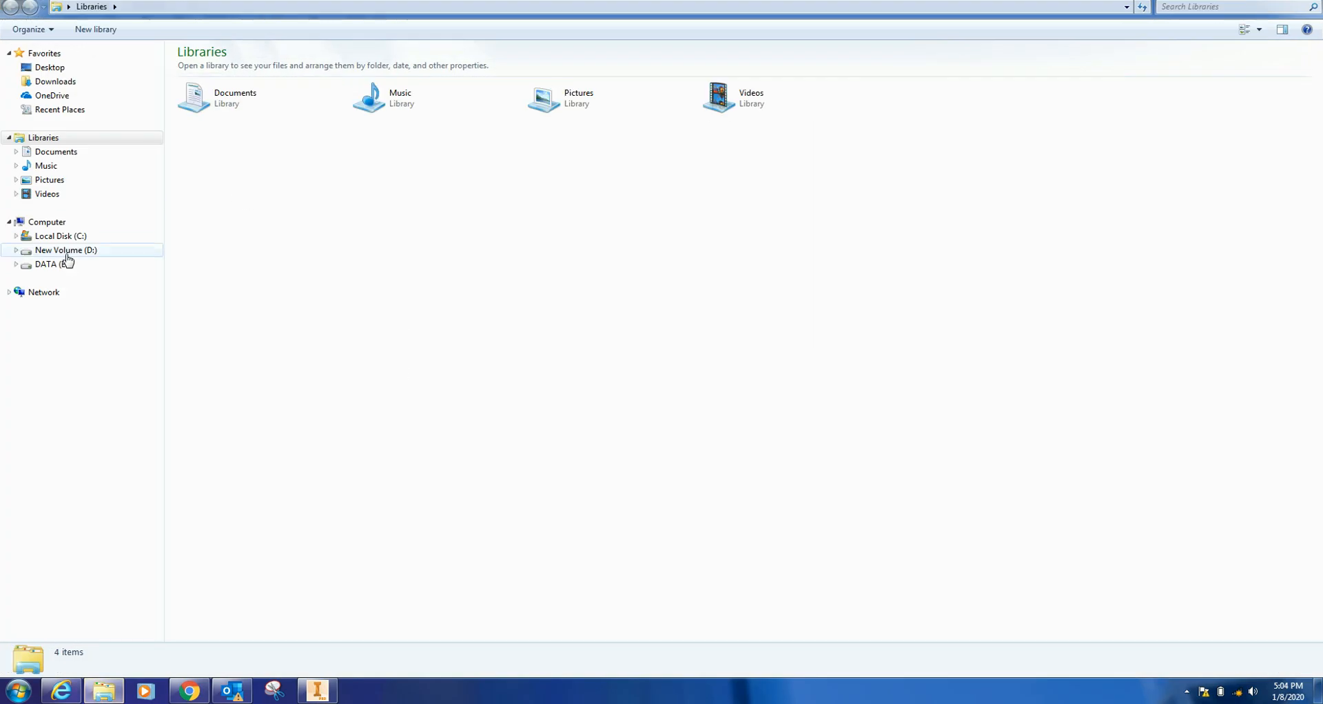
pyautogui.click(66, 268)
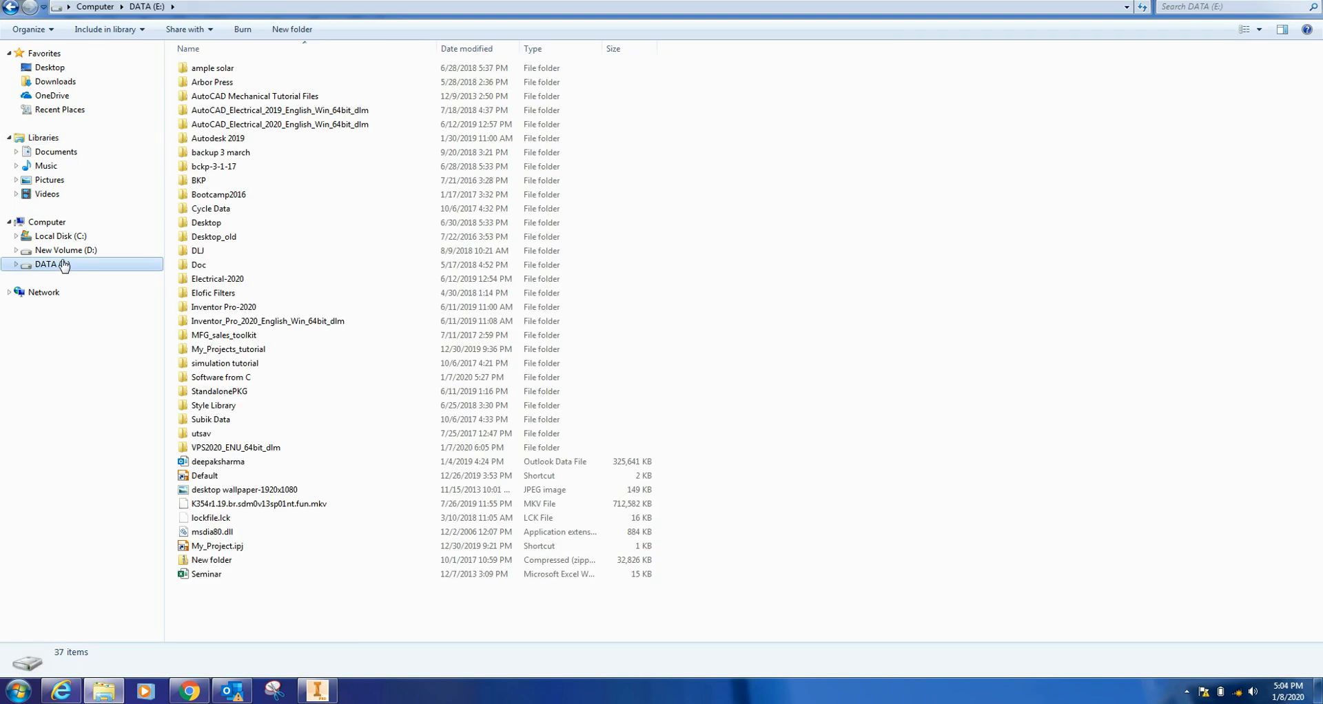
pyautogui.click(293, 29)
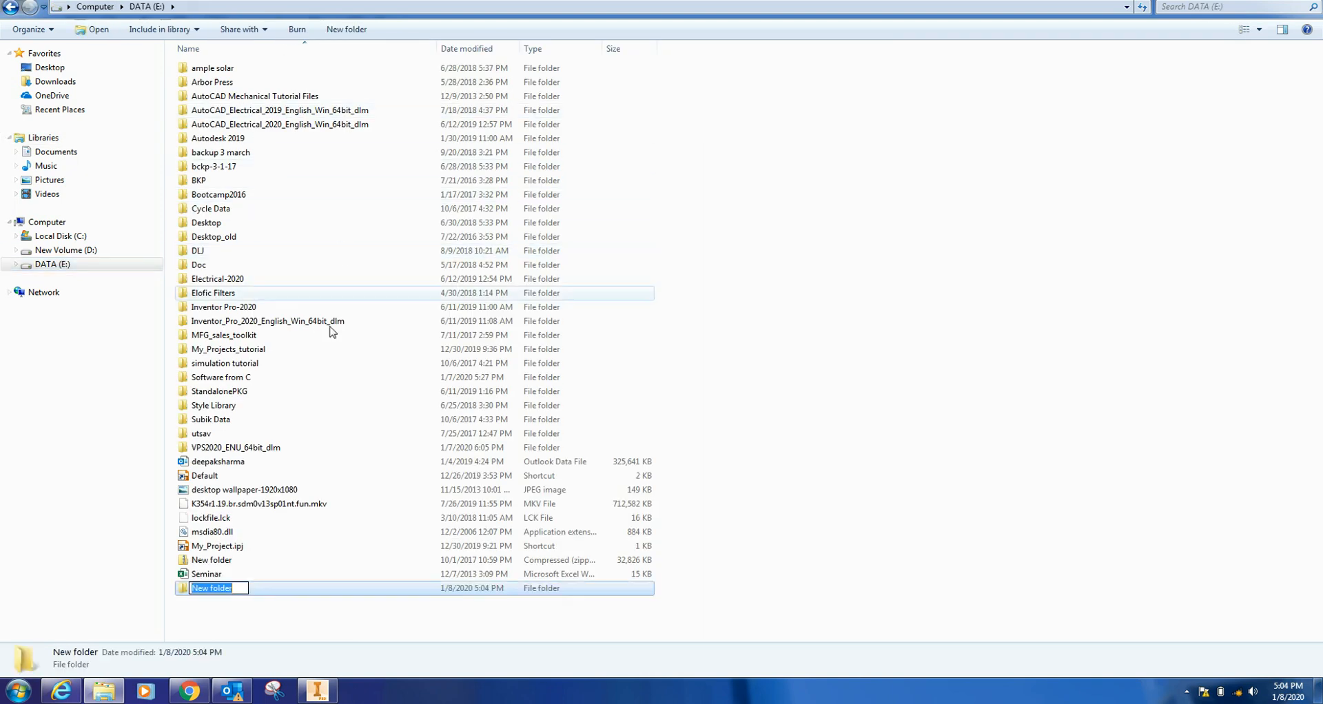
pyautogui.write('Pro')
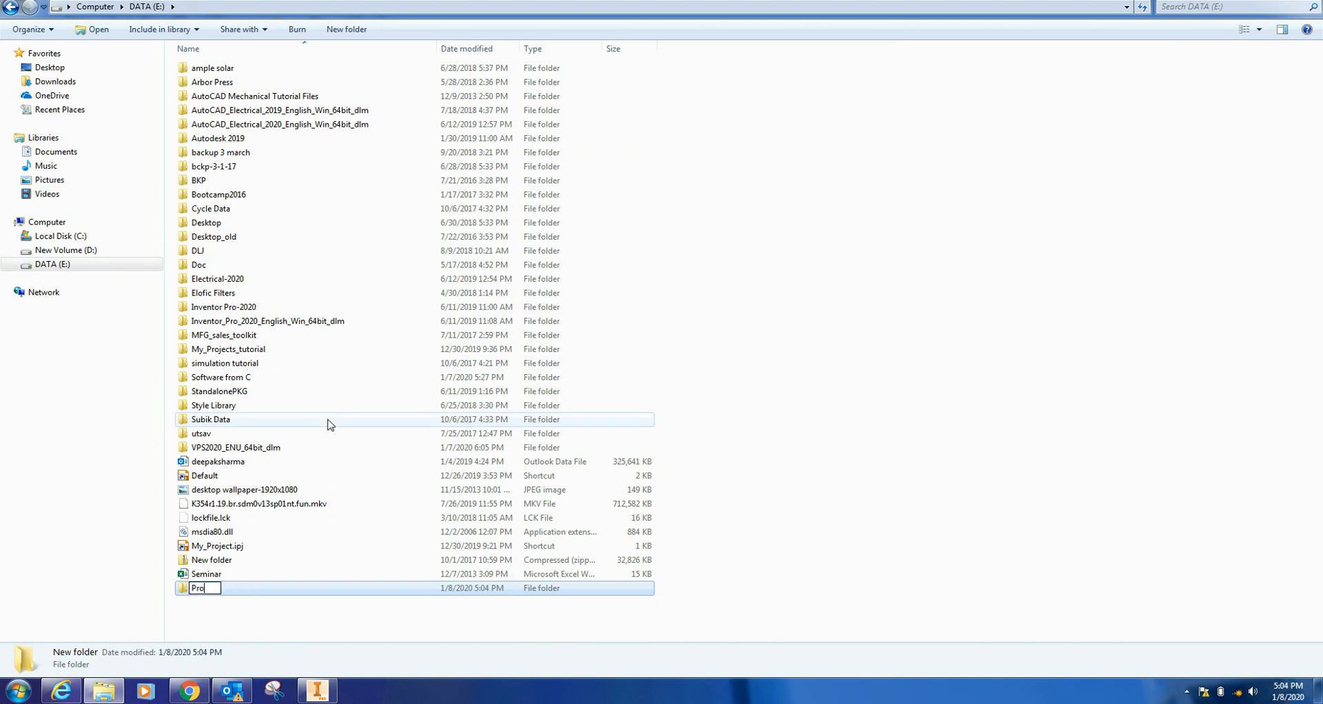
pyautogui.write('ject_tut')
pyautogui.click(313, 609)
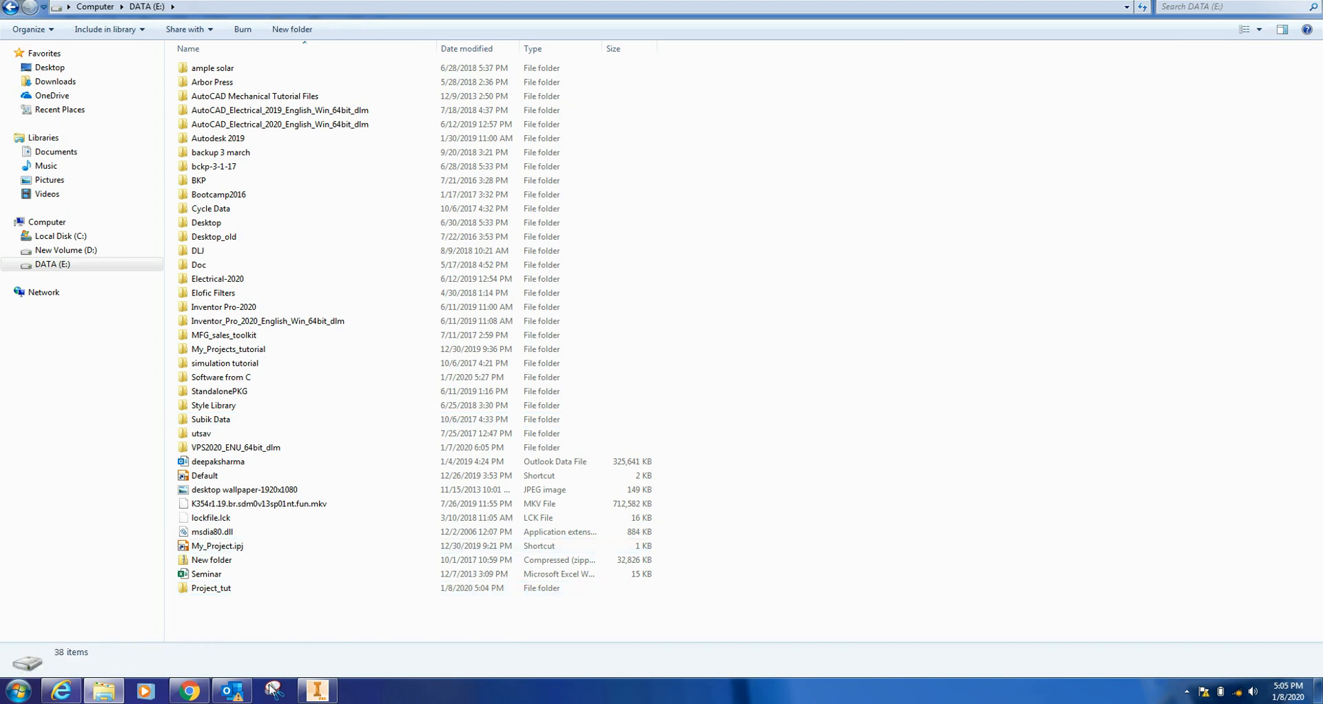
# Return to Inventor and set the new project's workspace folder to E:\Project_tut
pyautogui.moveTo(192, 695)
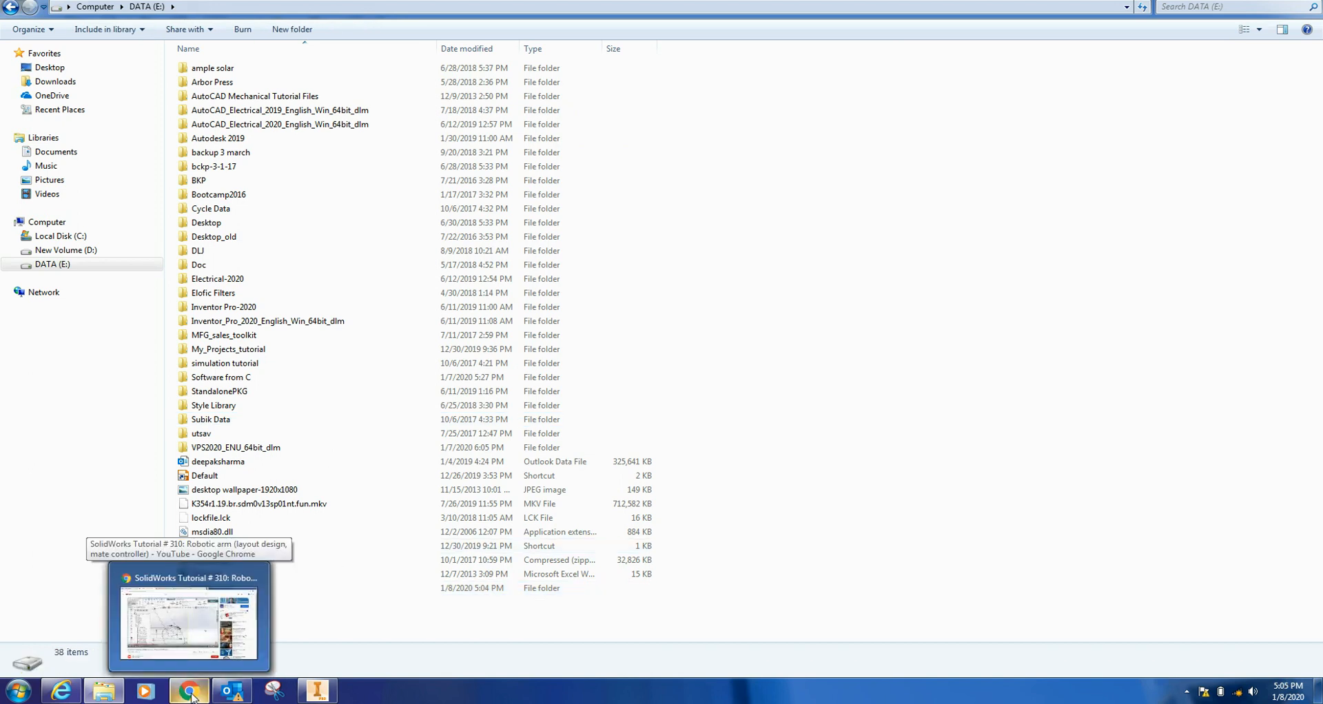
pyautogui.moveTo(87, 696)
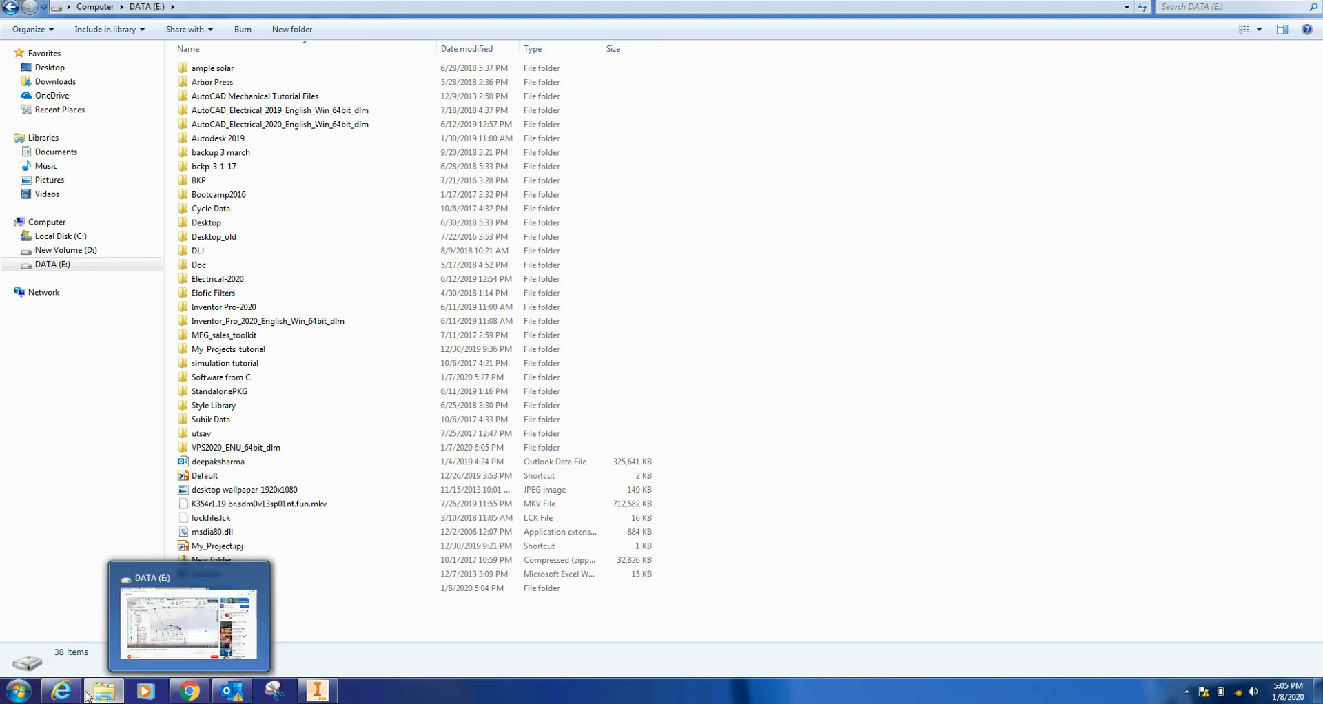
pyautogui.click(312, 695)
pyautogui.click(663, 296)
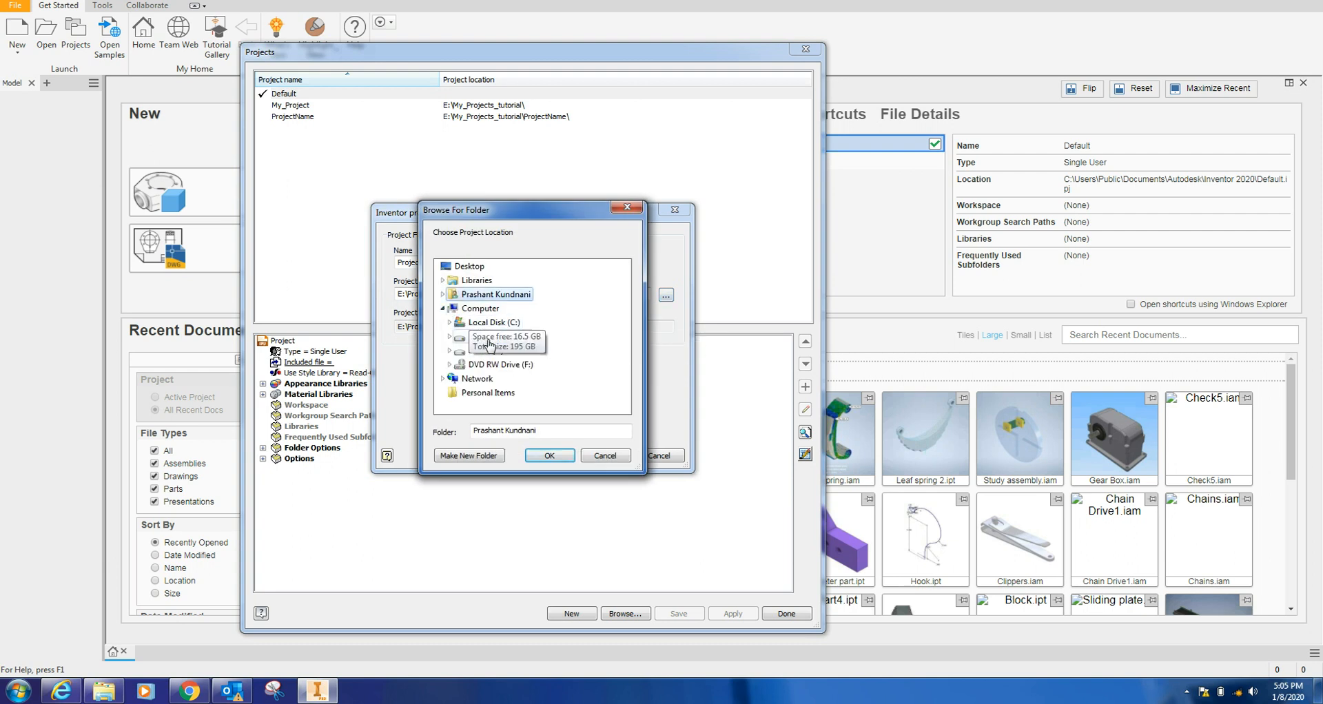
pyautogui.click(449, 350)
pyautogui.scroll(-10, 508, 368)
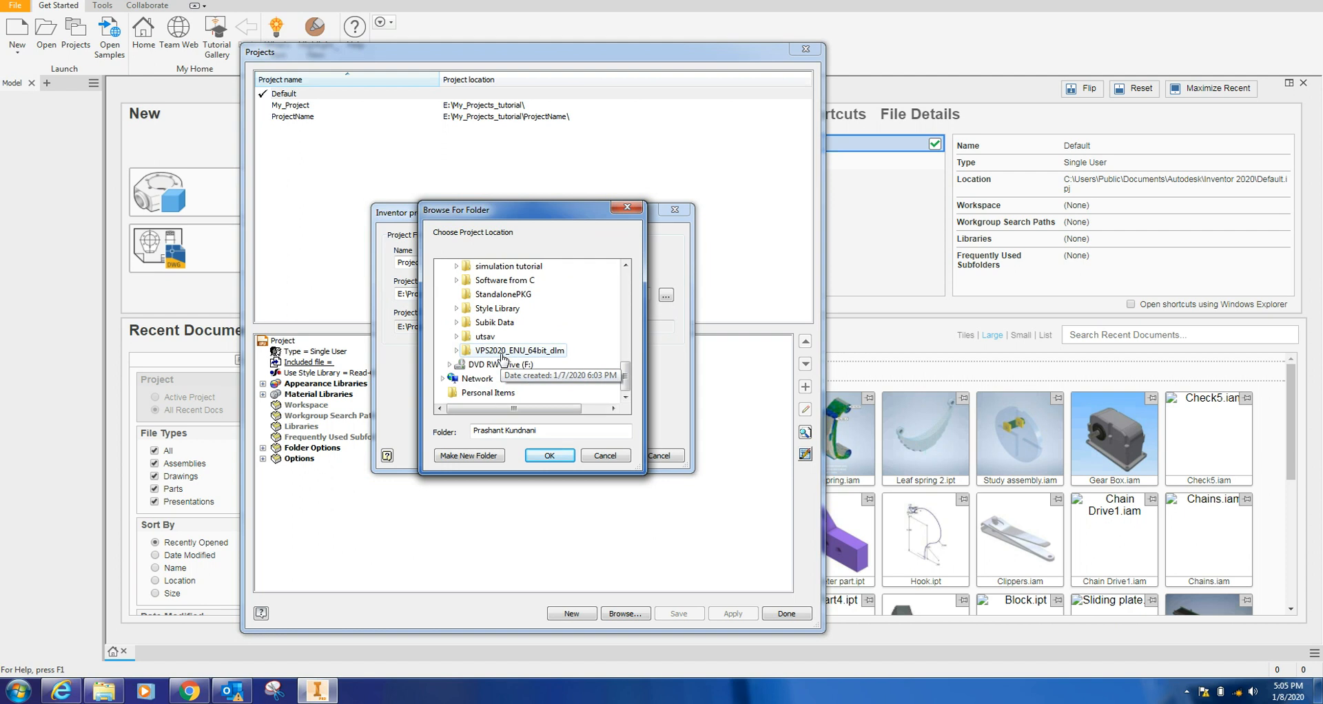
pyautogui.scroll(6, 500, 357)
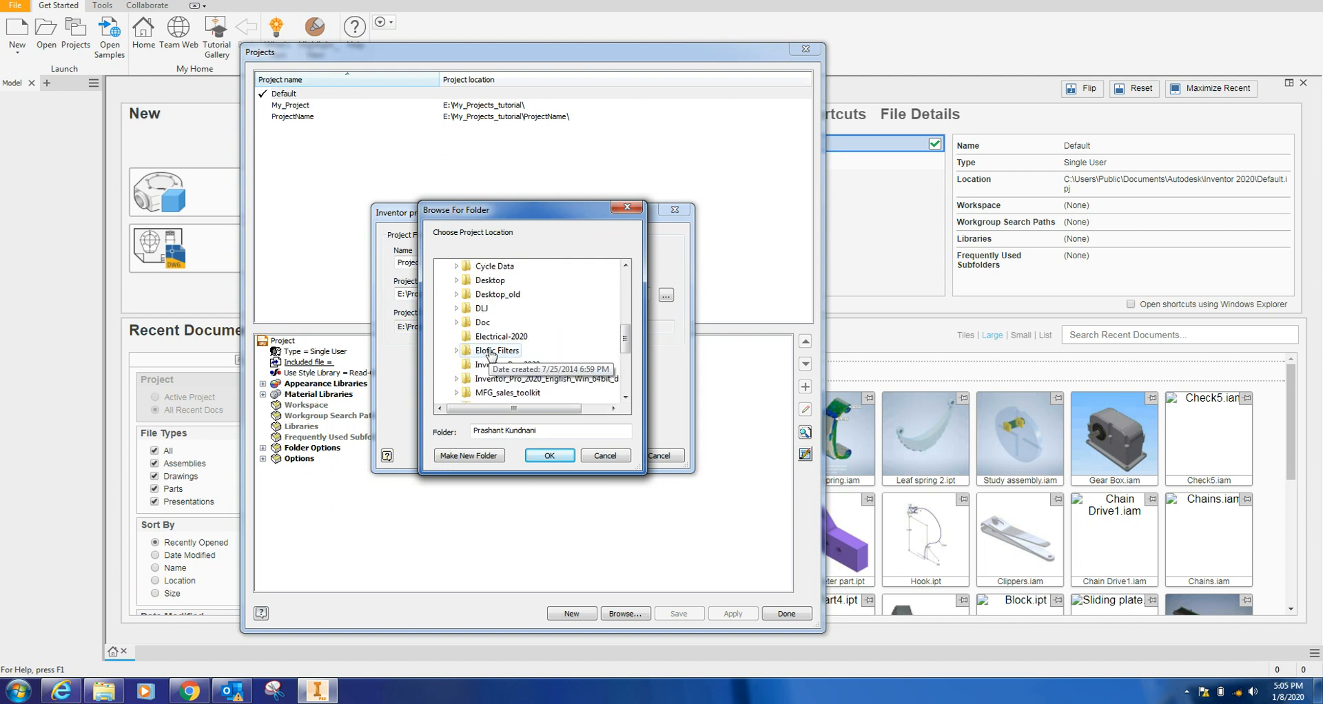
pyautogui.scroll(-1, 492, 358)
pyautogui.click(498, 379)
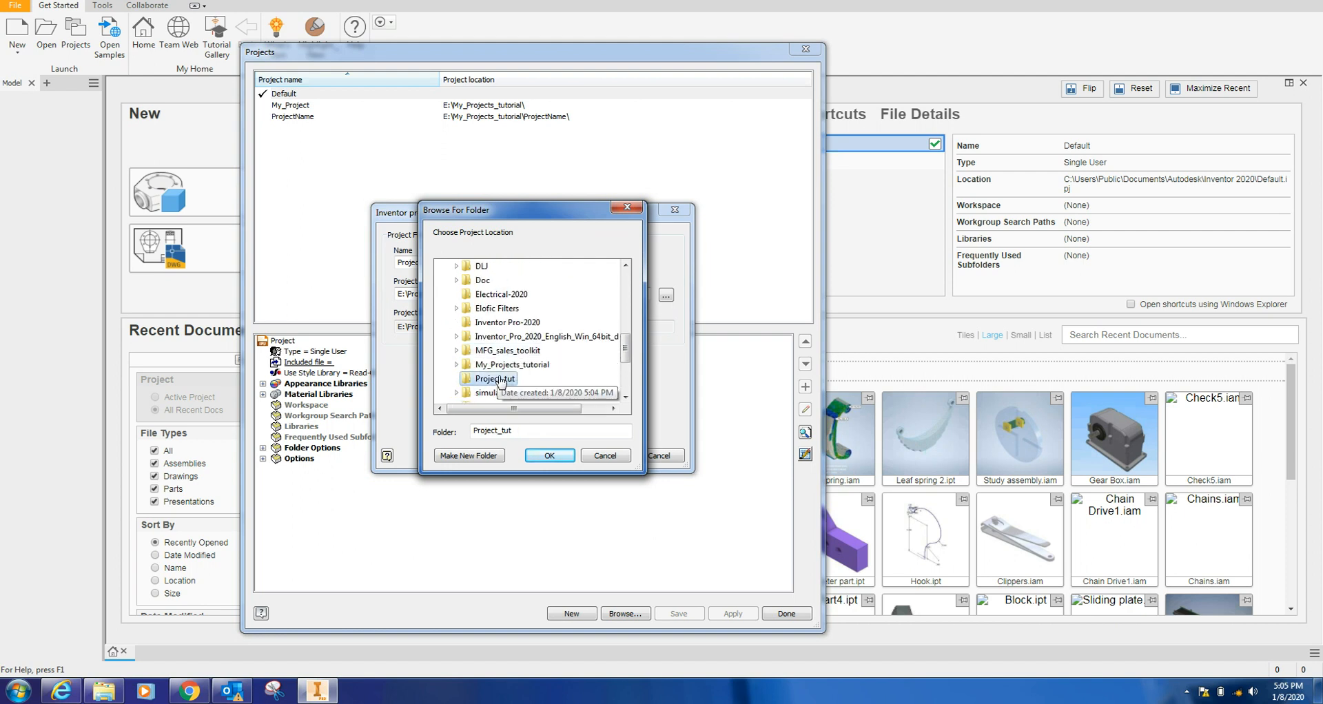
pyautogui.click(549, 456)
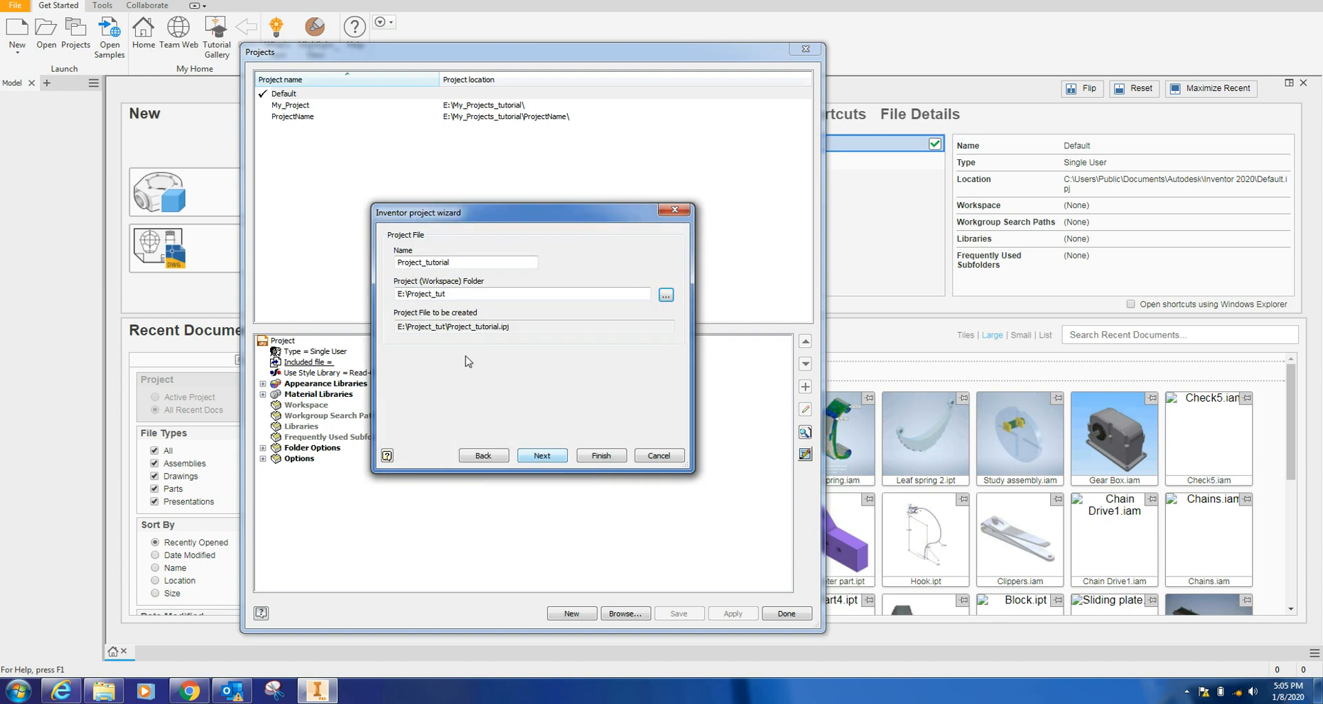
# Try adding the existing Library location to the new project, and remove it from the project again
pyautogui.click(542, 456)
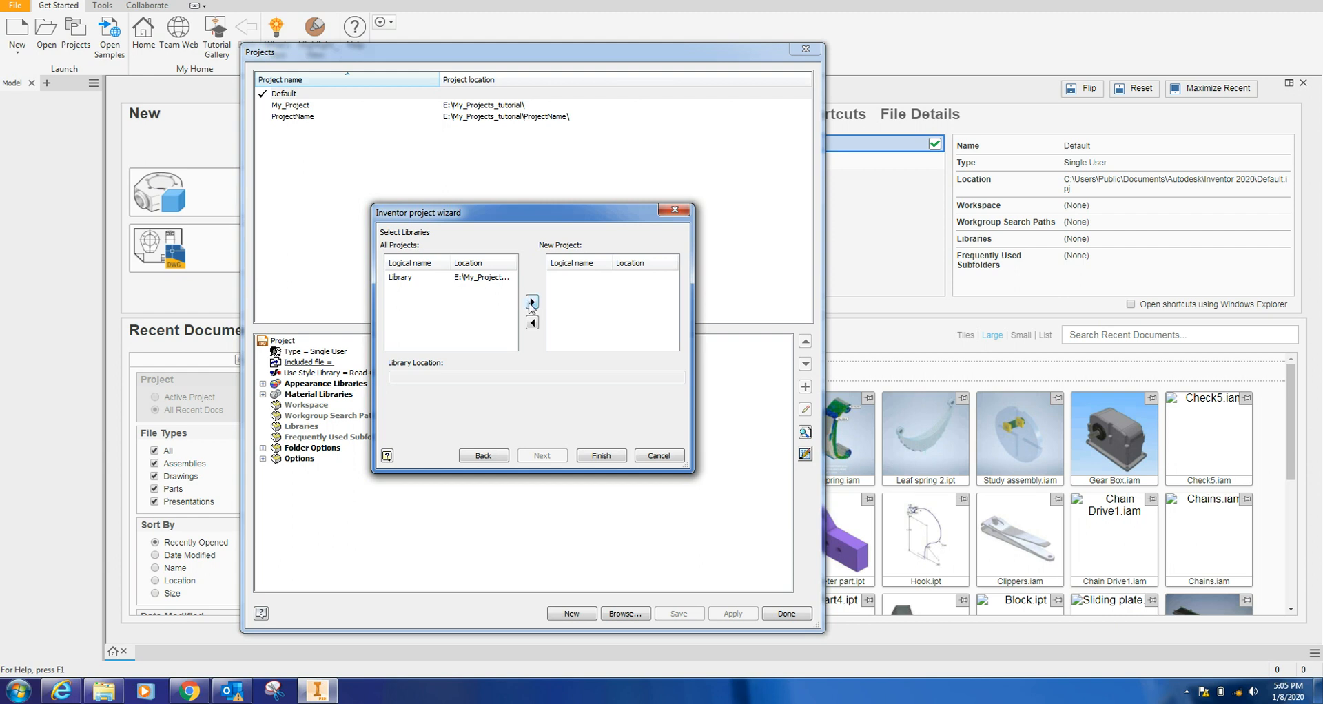
pyautogui.click(481, 279)
pyautogui.click(532, 302)
pyautogui.click(567, 279)
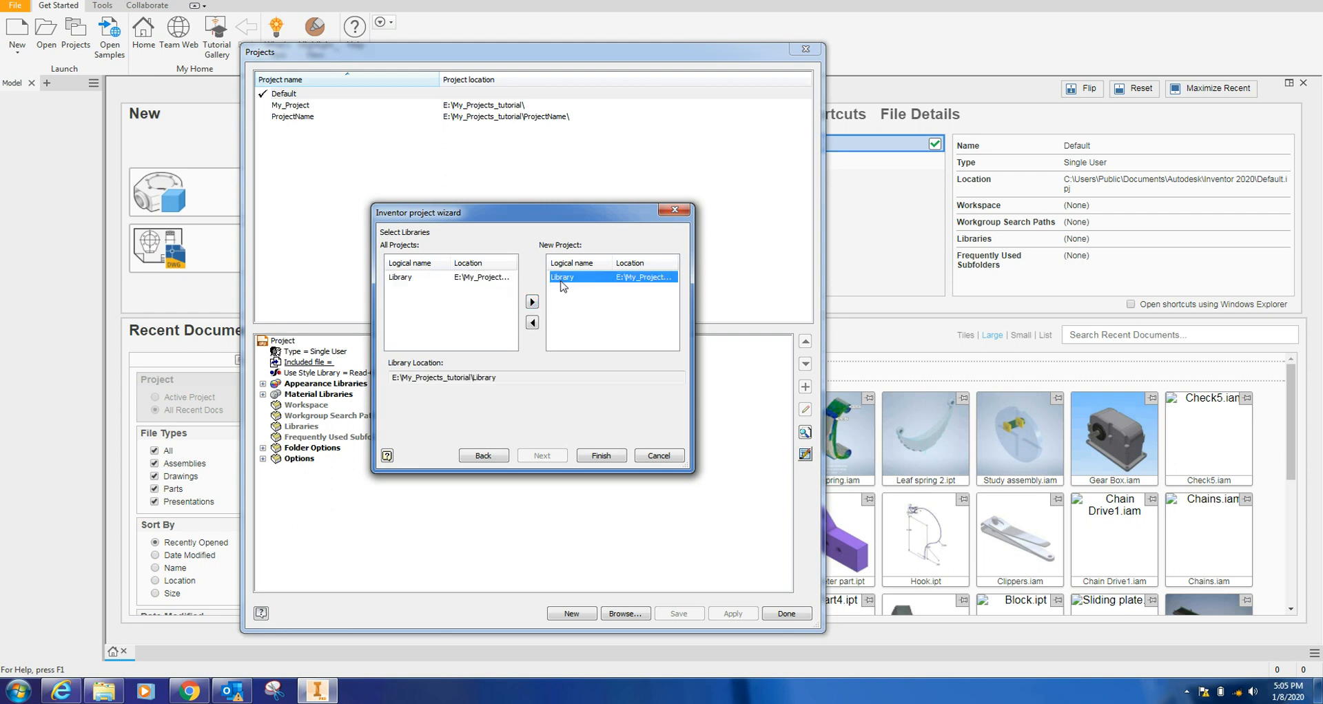
pyautogui.click(532, 323)
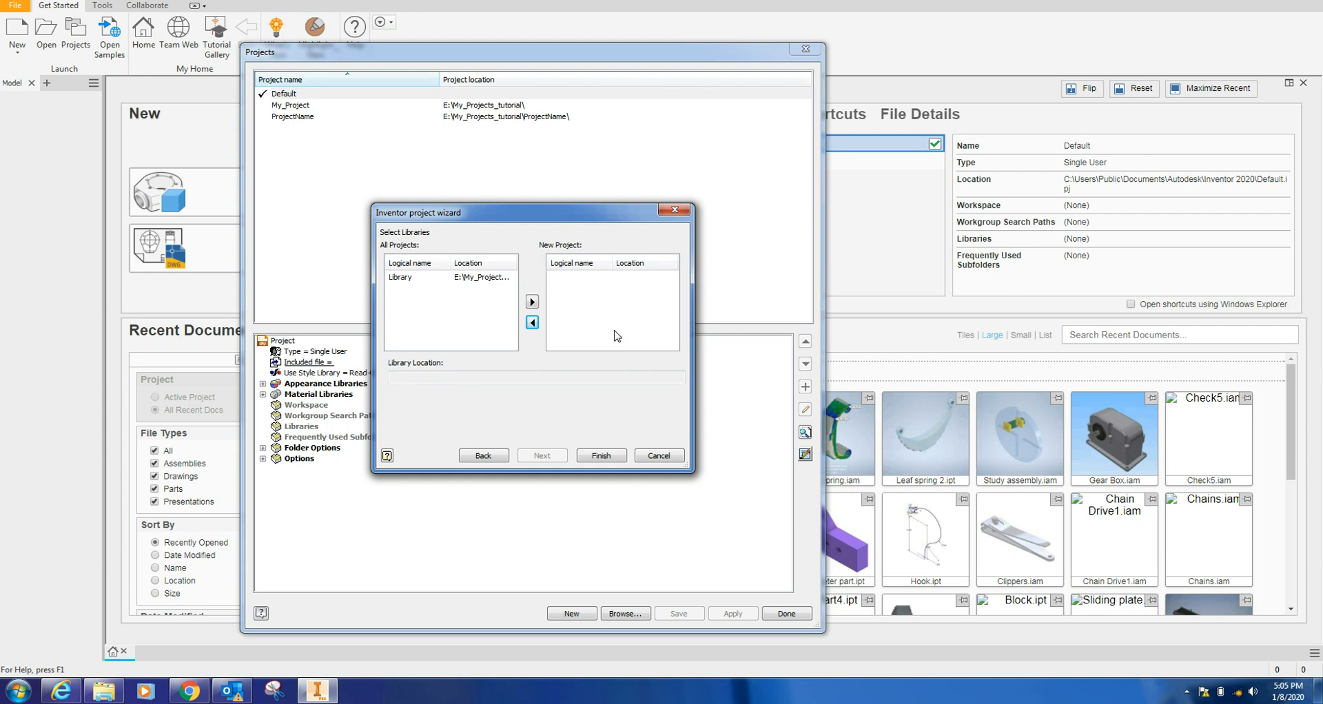
# Finish creating the project without any linked libraries
pyautogui.click(601, 456)
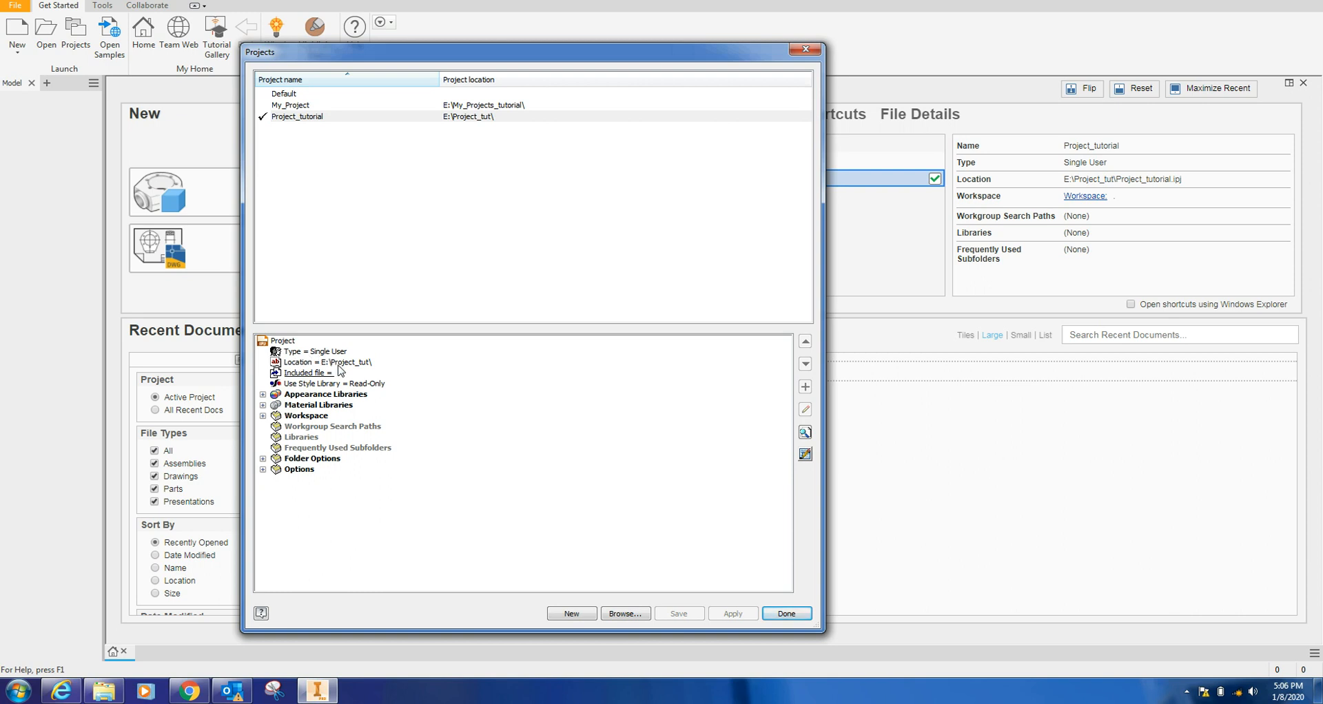
# Examine the new project's included file setting and the access options for its style library
pyautogui.click(299, 375)
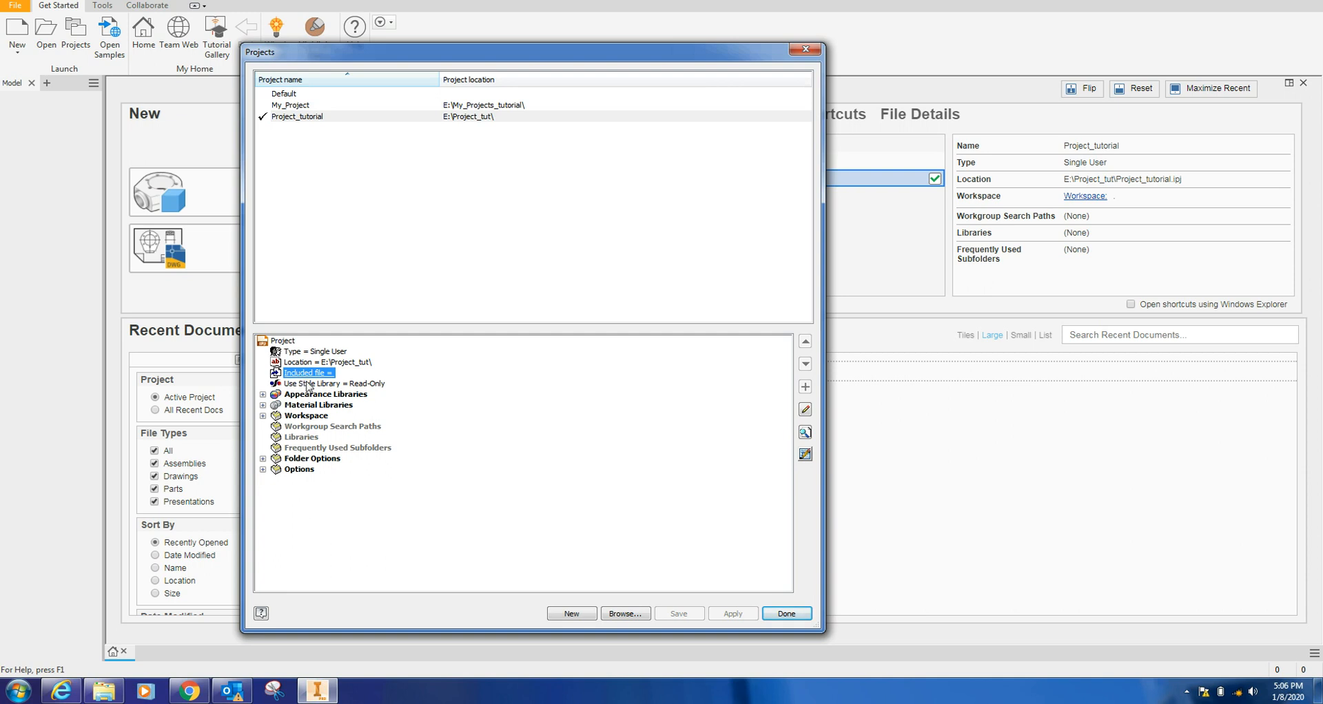
pyautogui.click(310, 384)
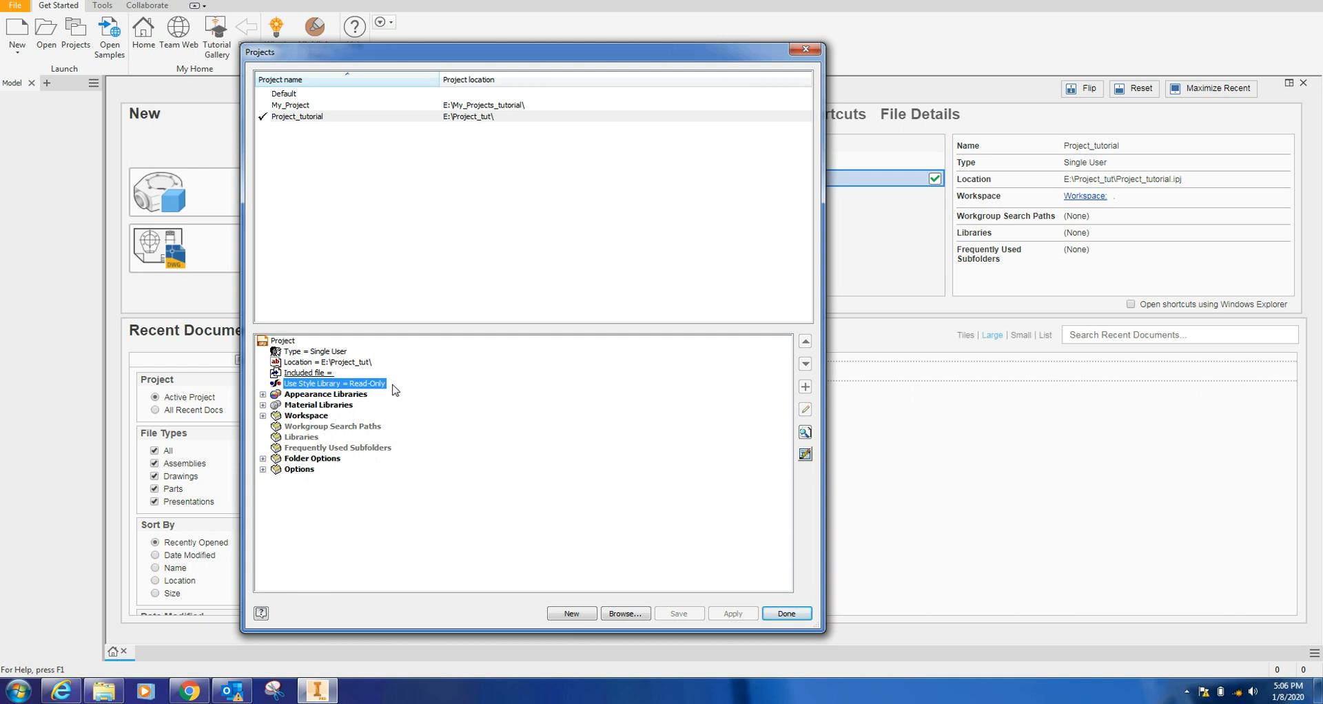
pyautogui.rightClick(361, 385)
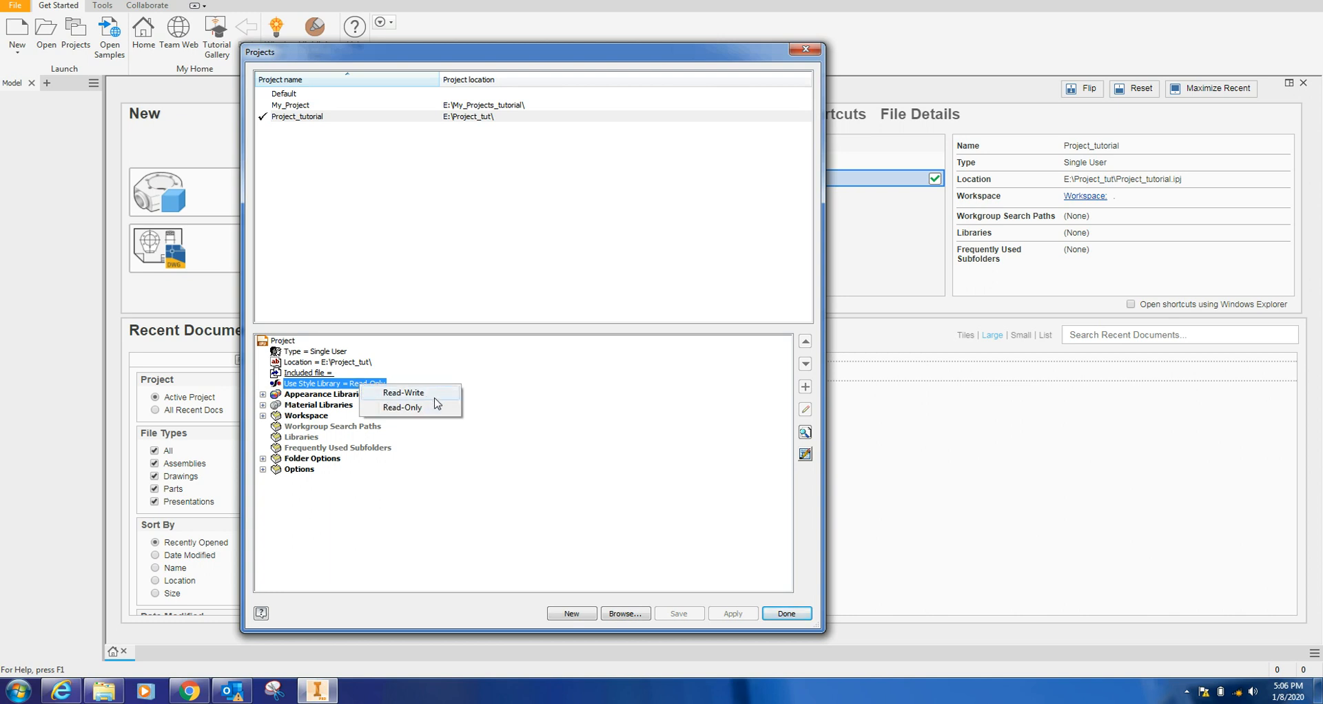
pyautogui.click(559, 407)
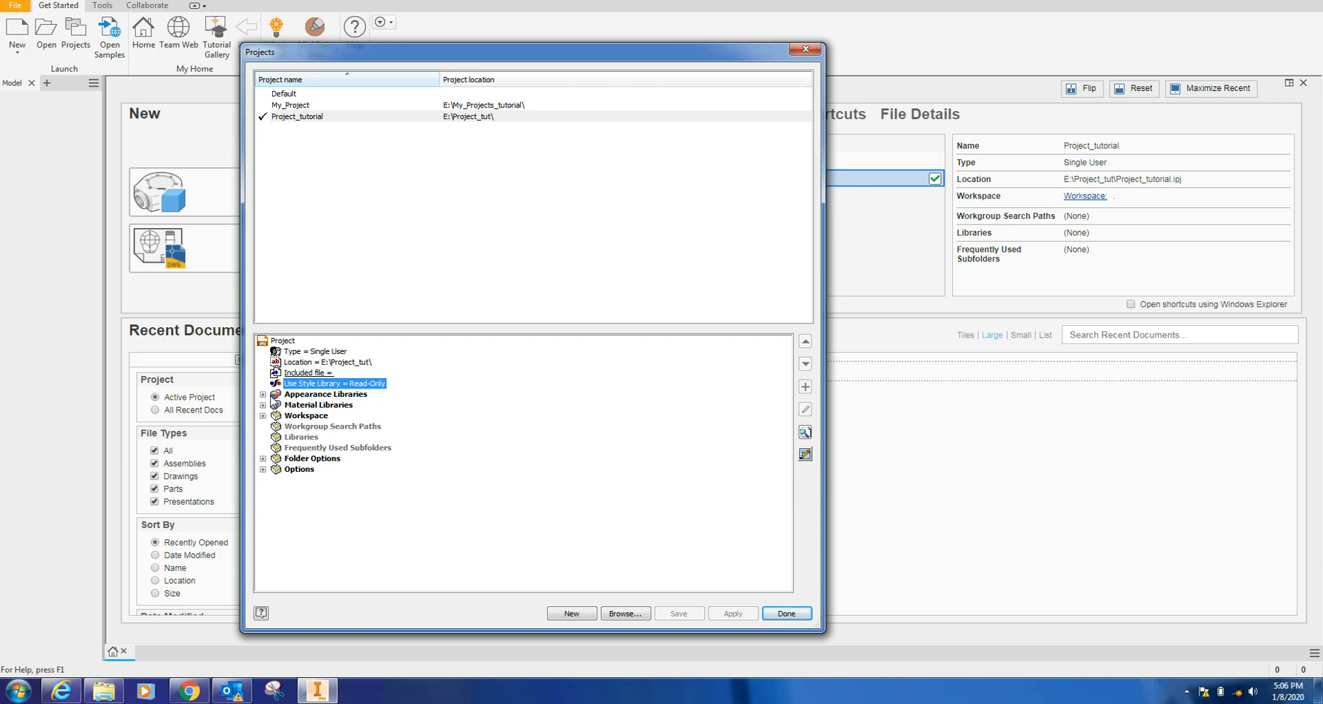
# Examine the project's appearance libraries and material libraries, including the options for adding or restoring libraries
pyautogui.click(262, 395)
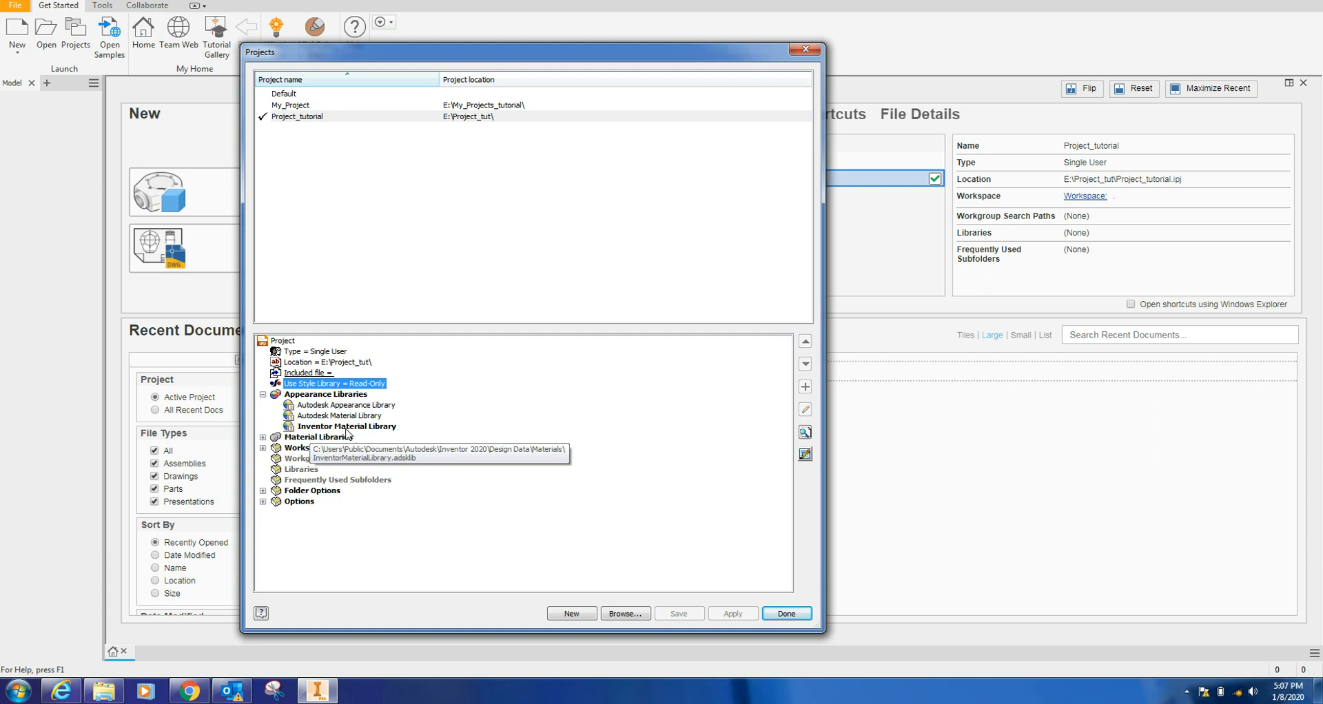
pyautogui.rightClick(330, 398)
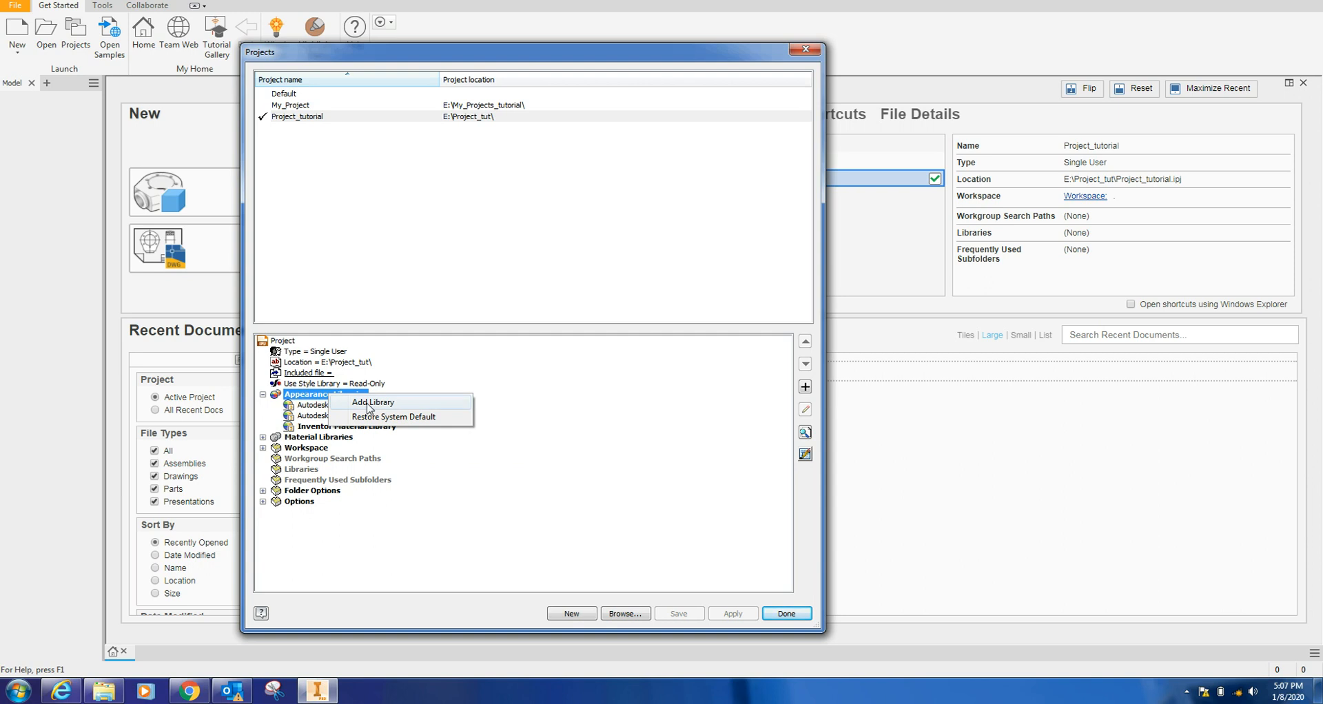
pyautogui.click(468, 447)
pyautogui.click(263, 395)
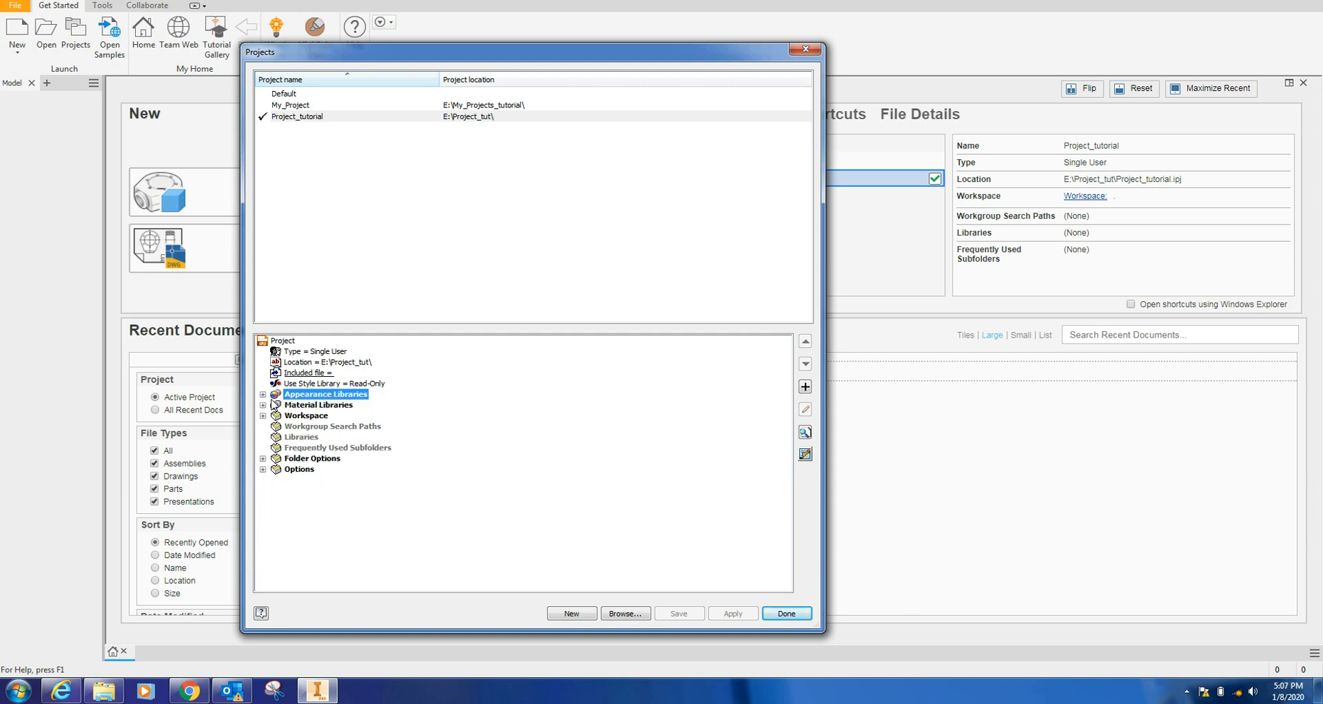
pyautogui.click(263, 405)
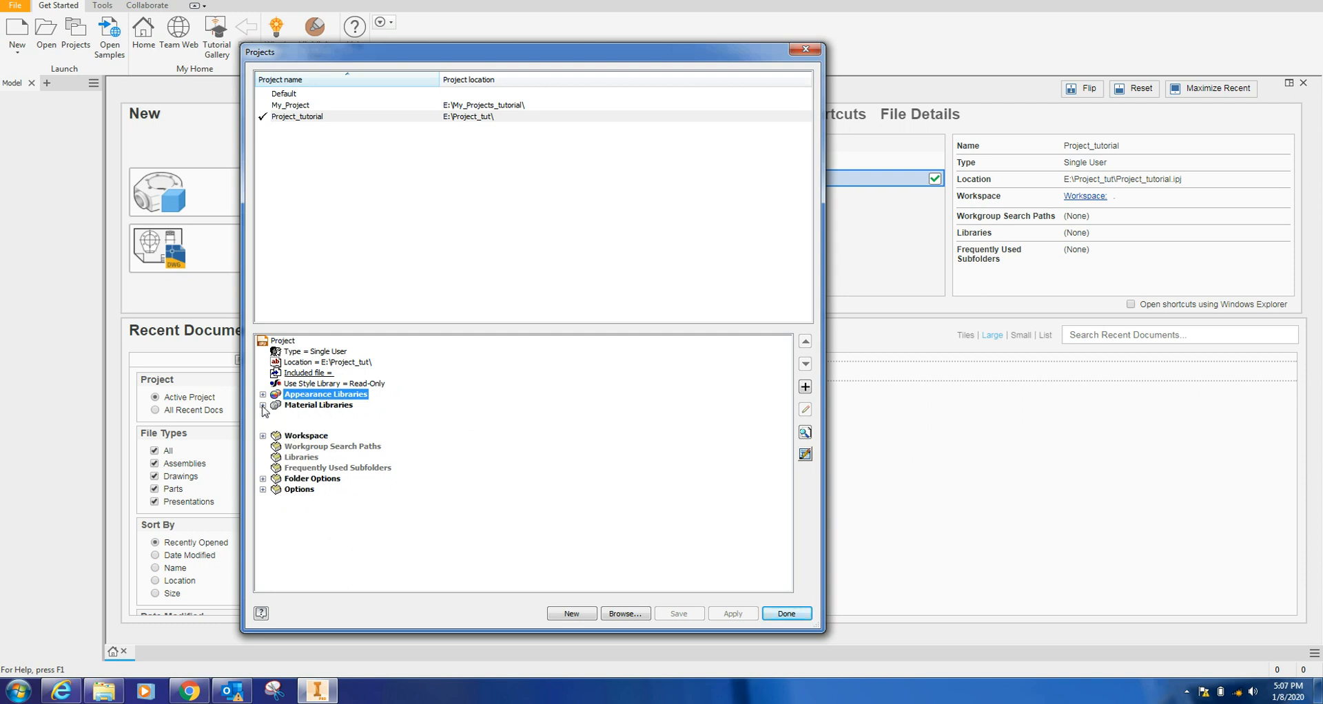
pyautogui.rightClick(320, 405)
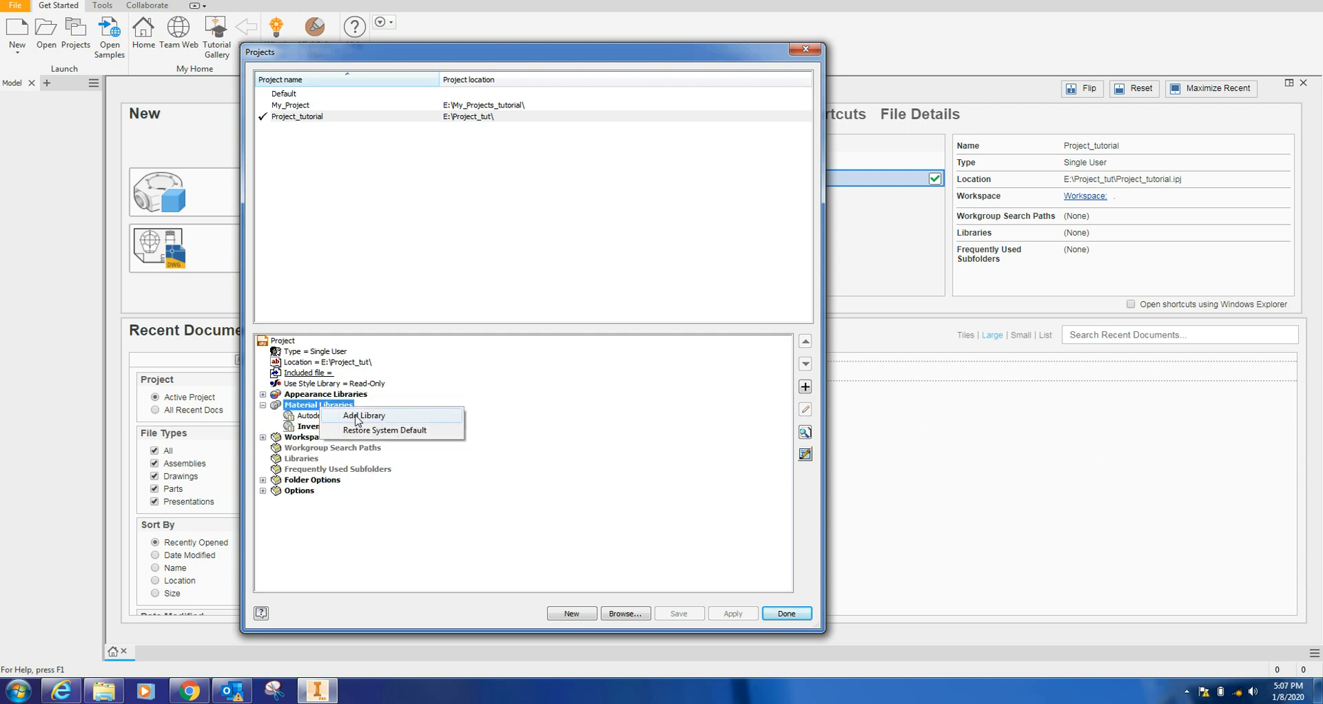
pyautogui.click(520, 418)
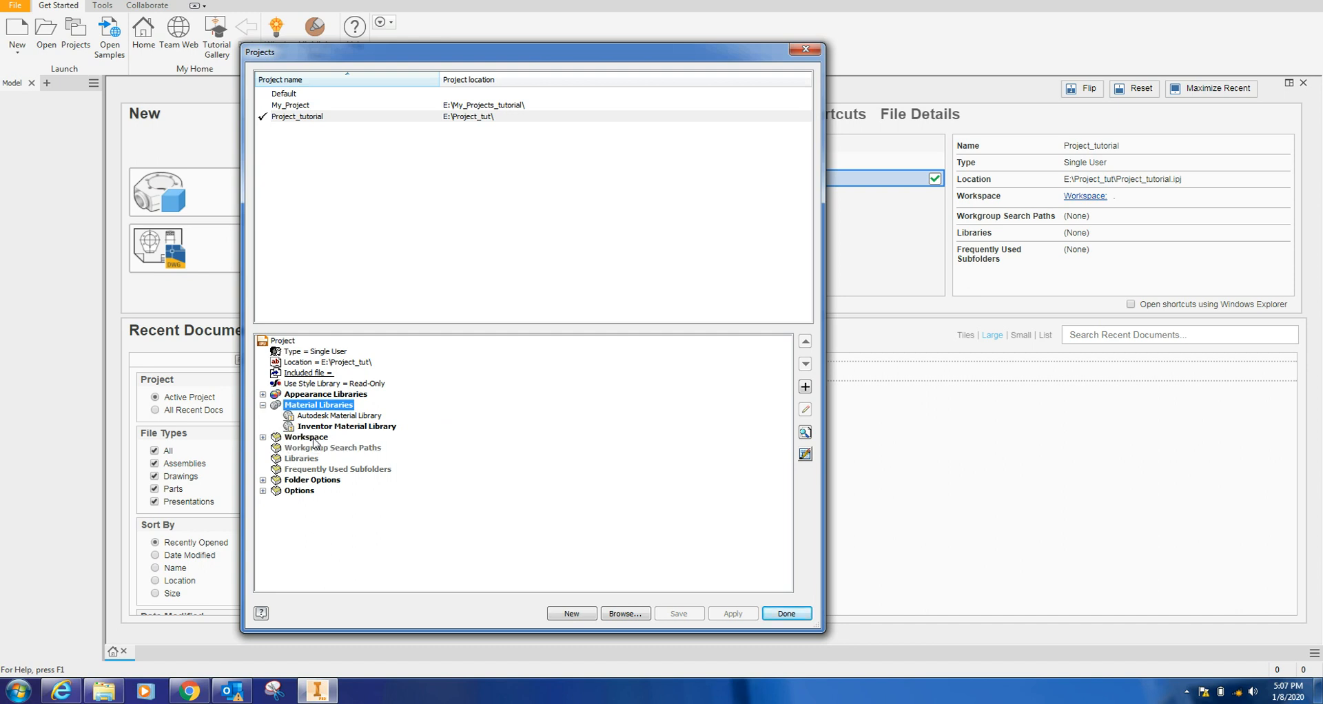
pyautogui.click(263, 405)
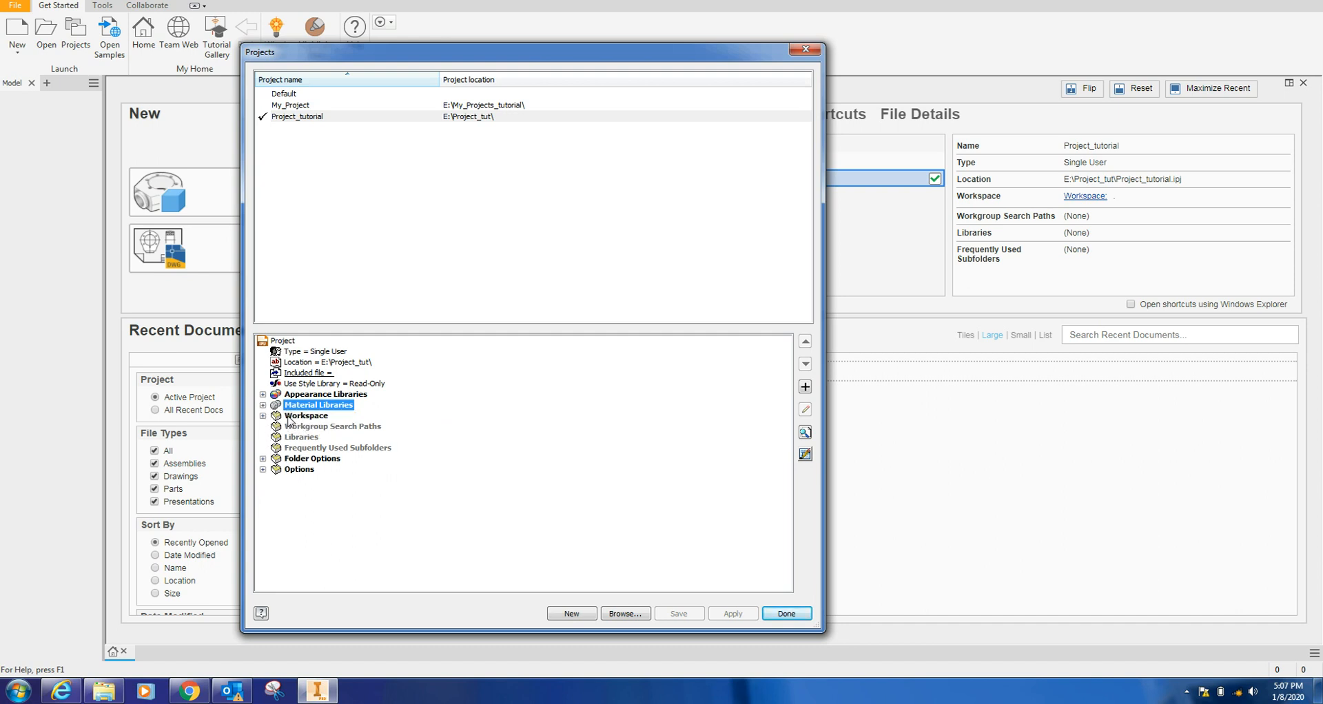
# Switch to Windows Explorer and create a folder named Workspace inside E:\Project_tut
pyautogui.click(262, 416)
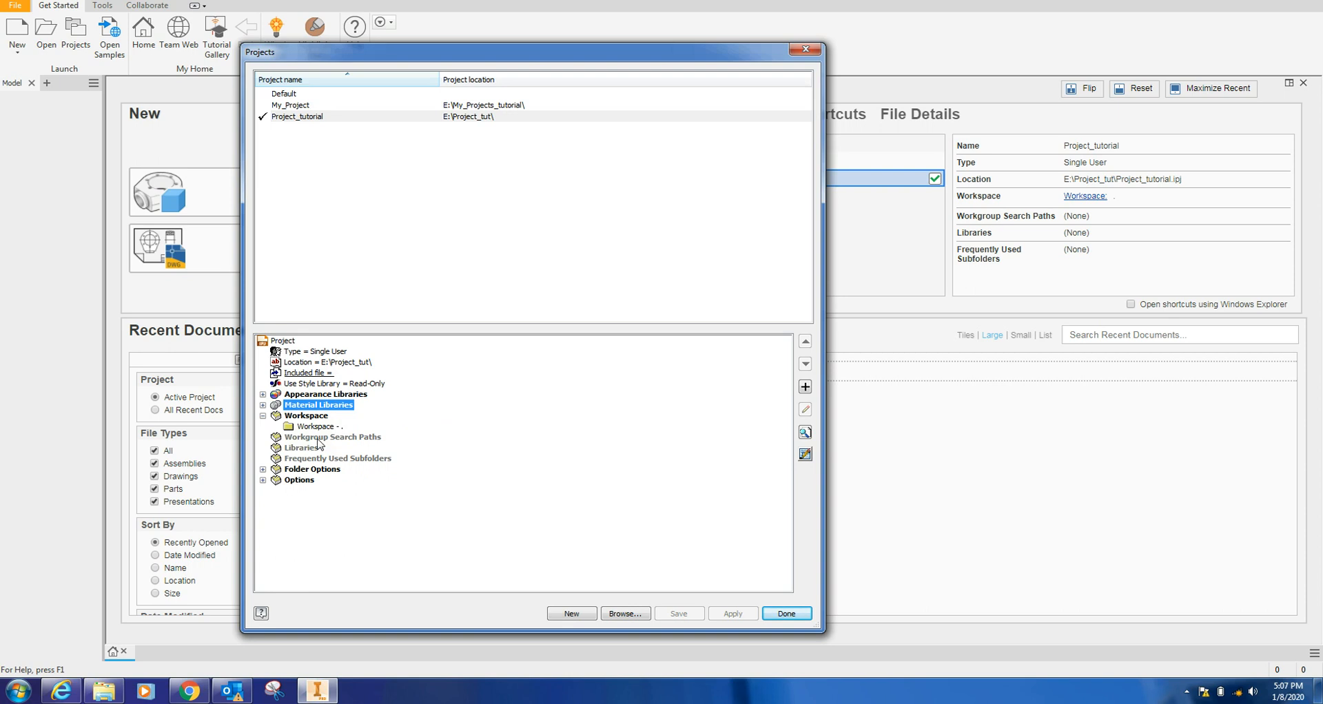
pyautogui.click(107, 692)
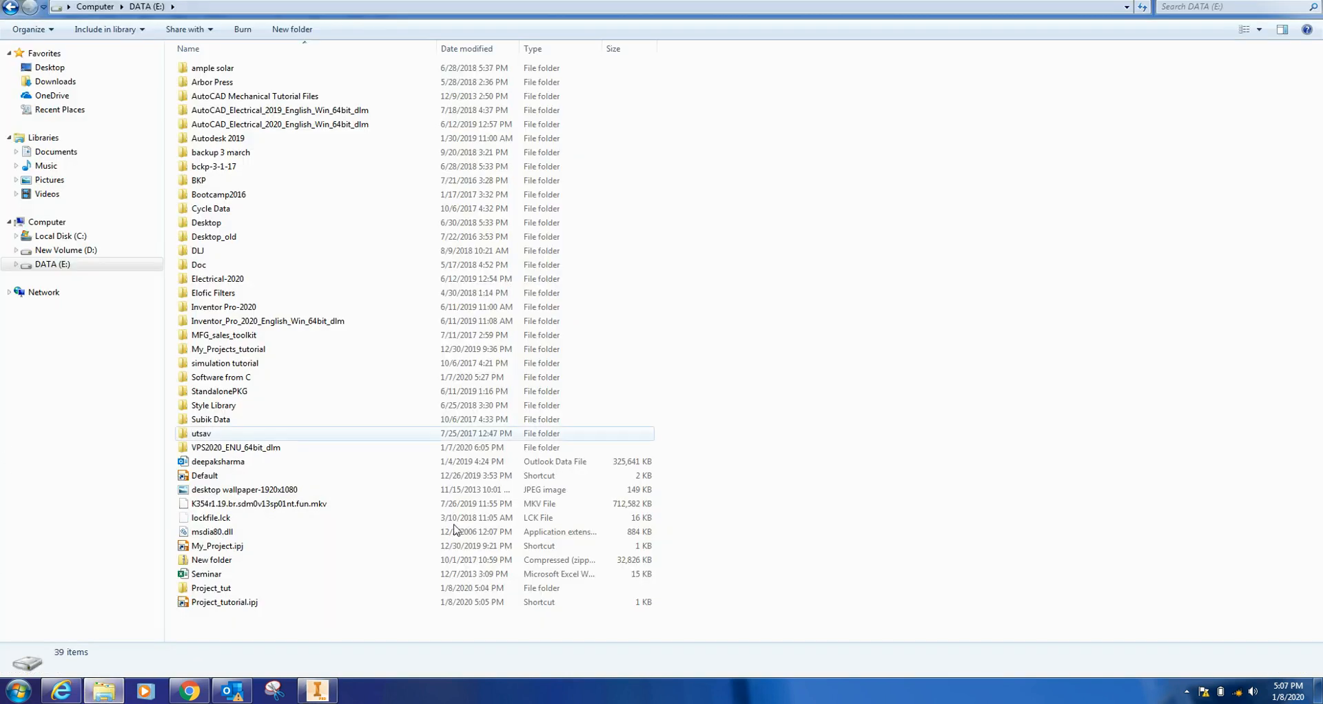
pyautogui.doubleClick(249, 594)
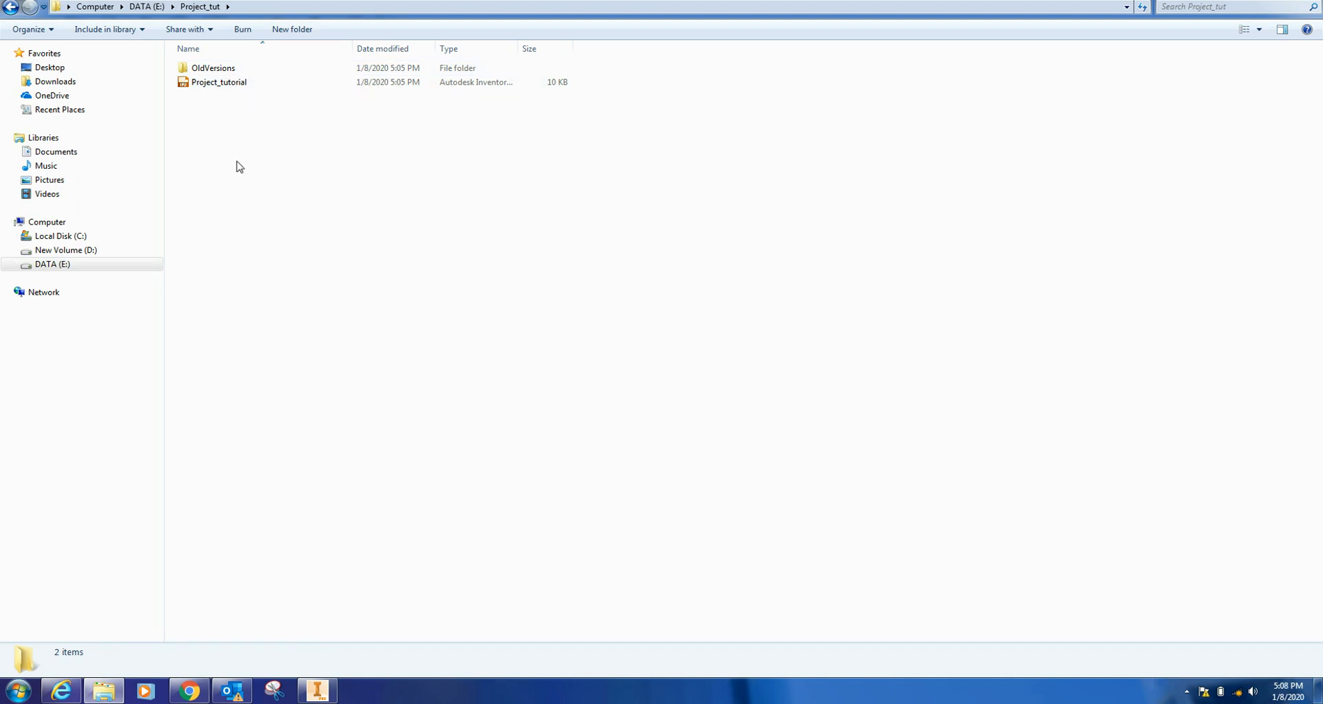
pyautogui.click(292, 29)
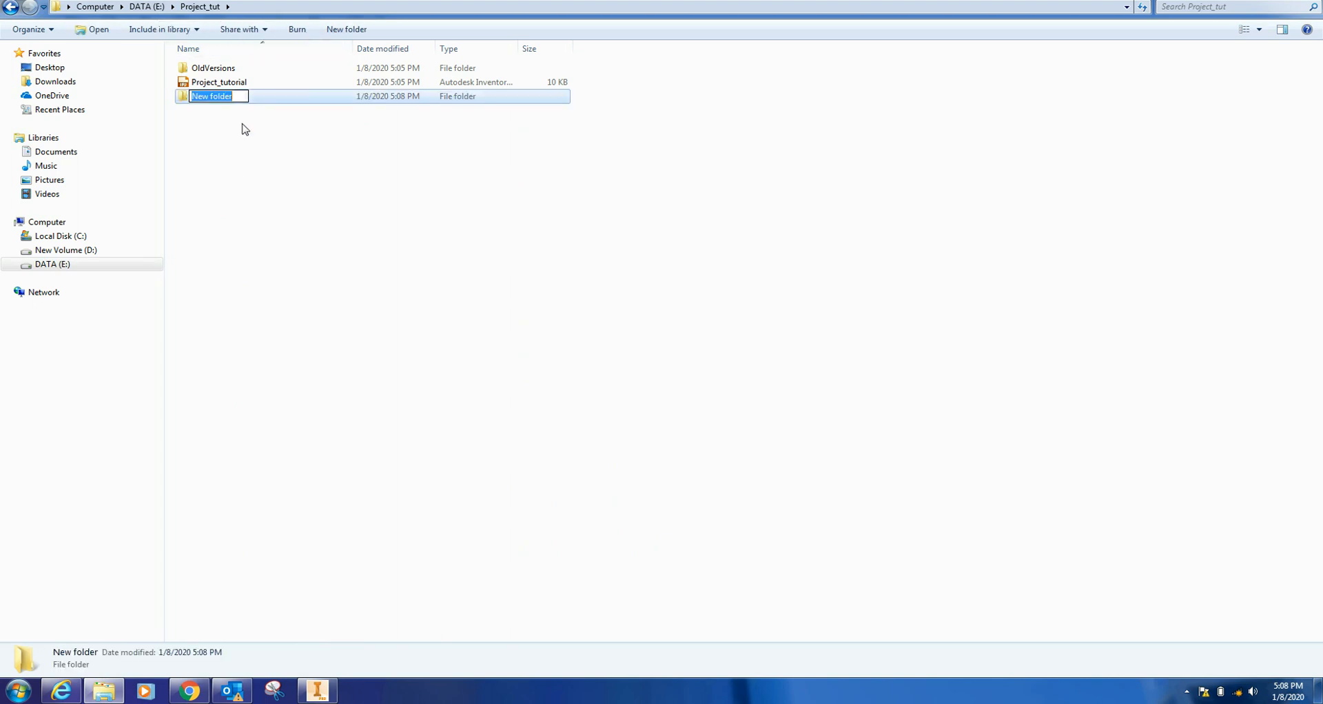
pyautogui.write('W')
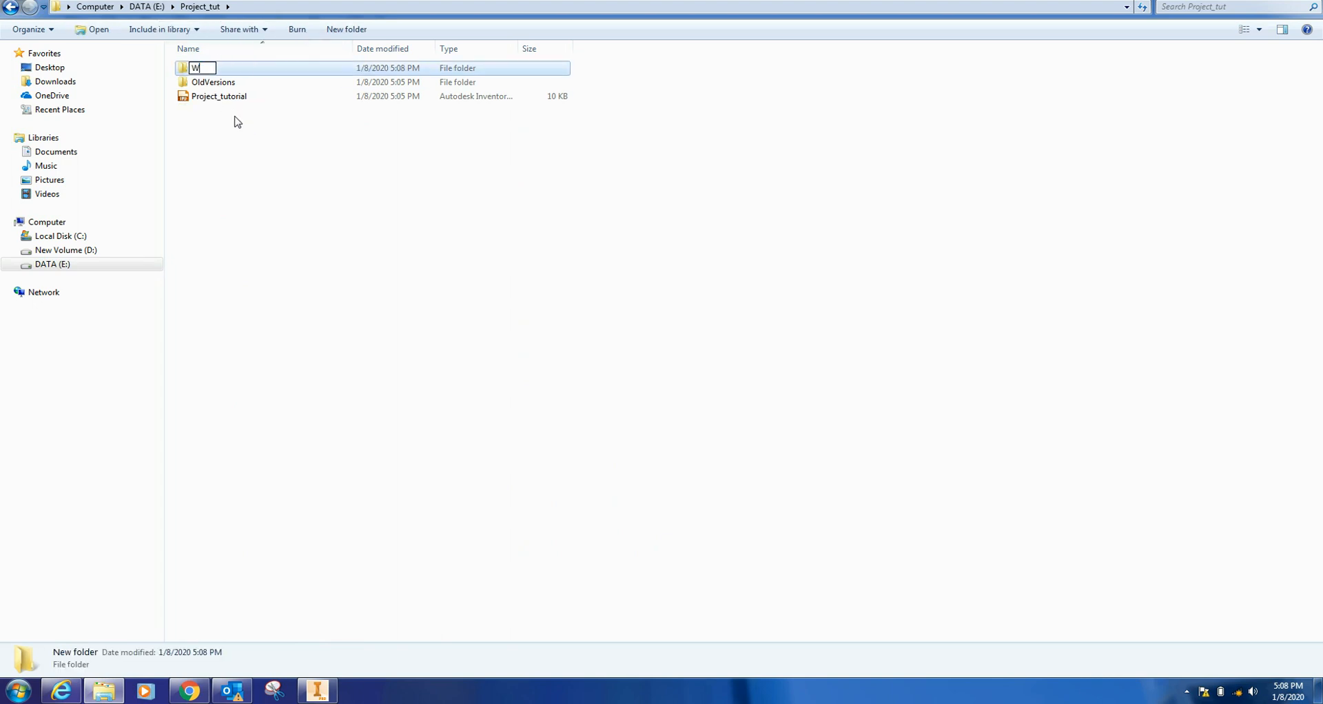
pyautogui.write('orkspace')
pyautogui.press('Return')
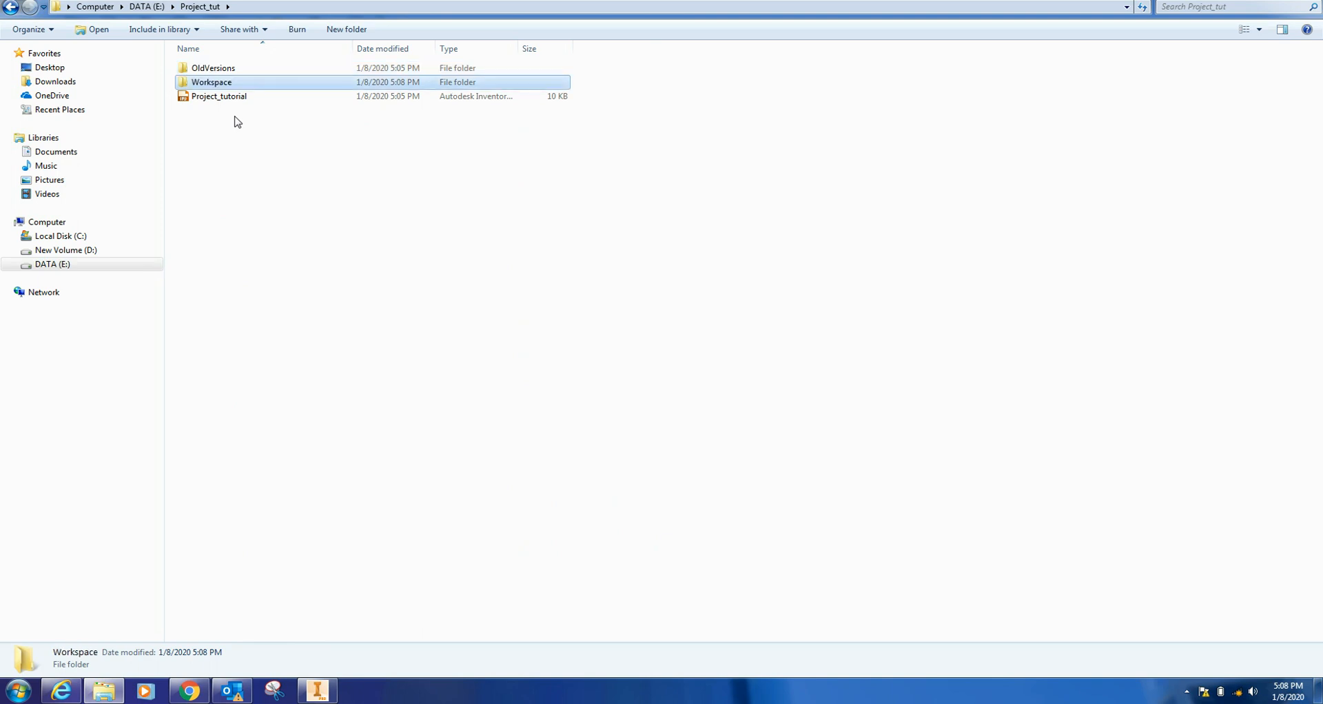
# Switch back to Inventor and set the project's workspace path to the Workspace folder inside Project_tut
pyautogui.click(316, 692)
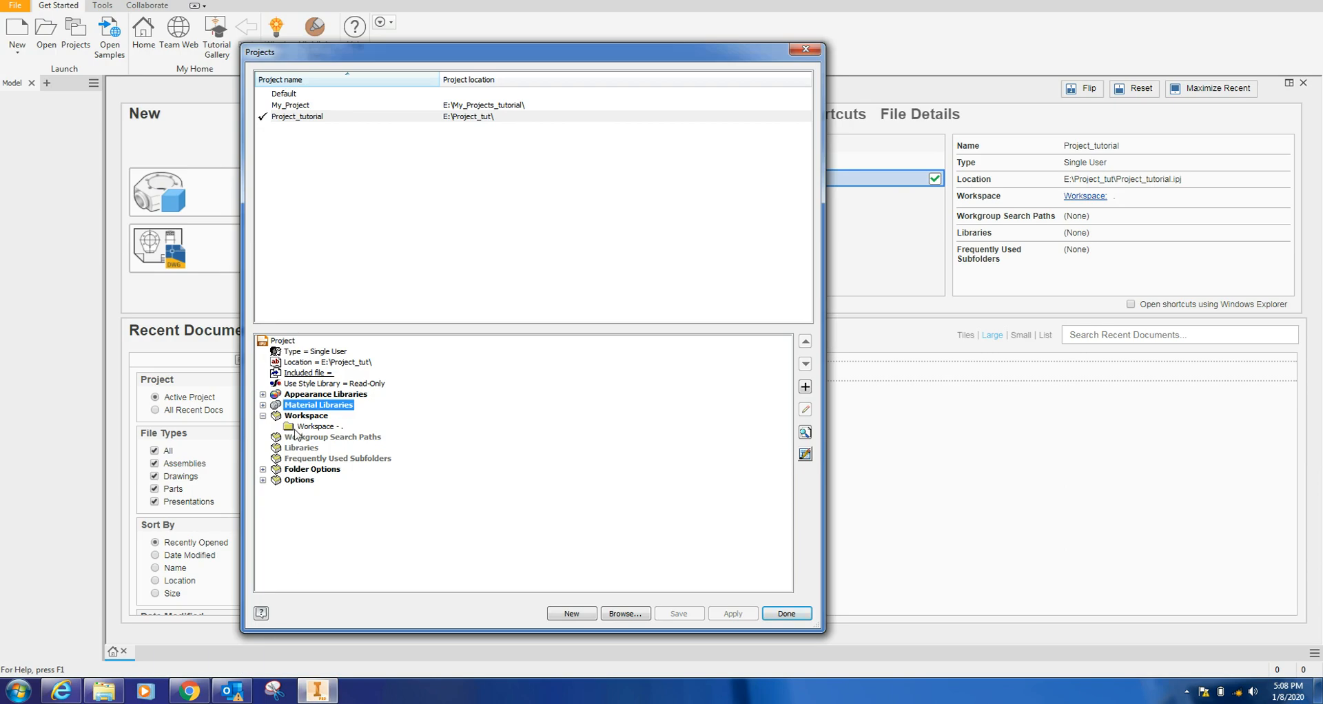
pyautogui.rightClick(319, 428)
pyautogui.click(341, 437)
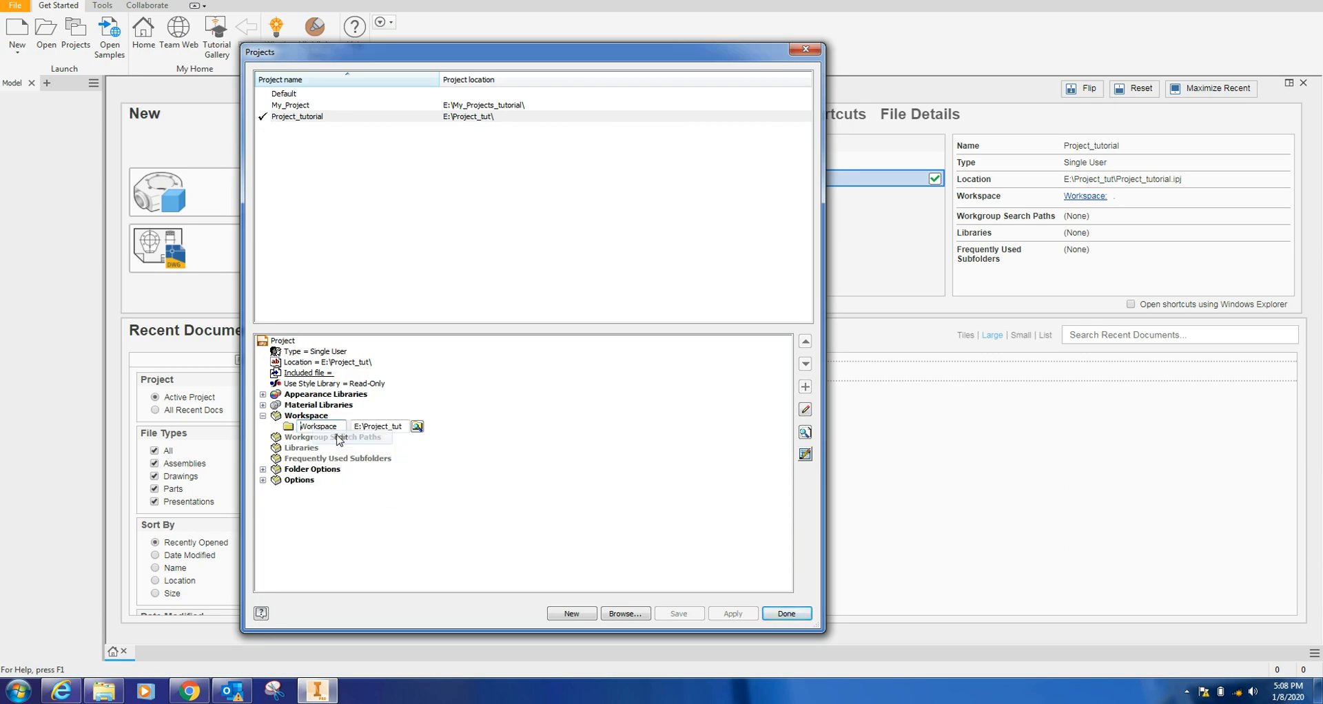
pyautogui.click(417, 426)
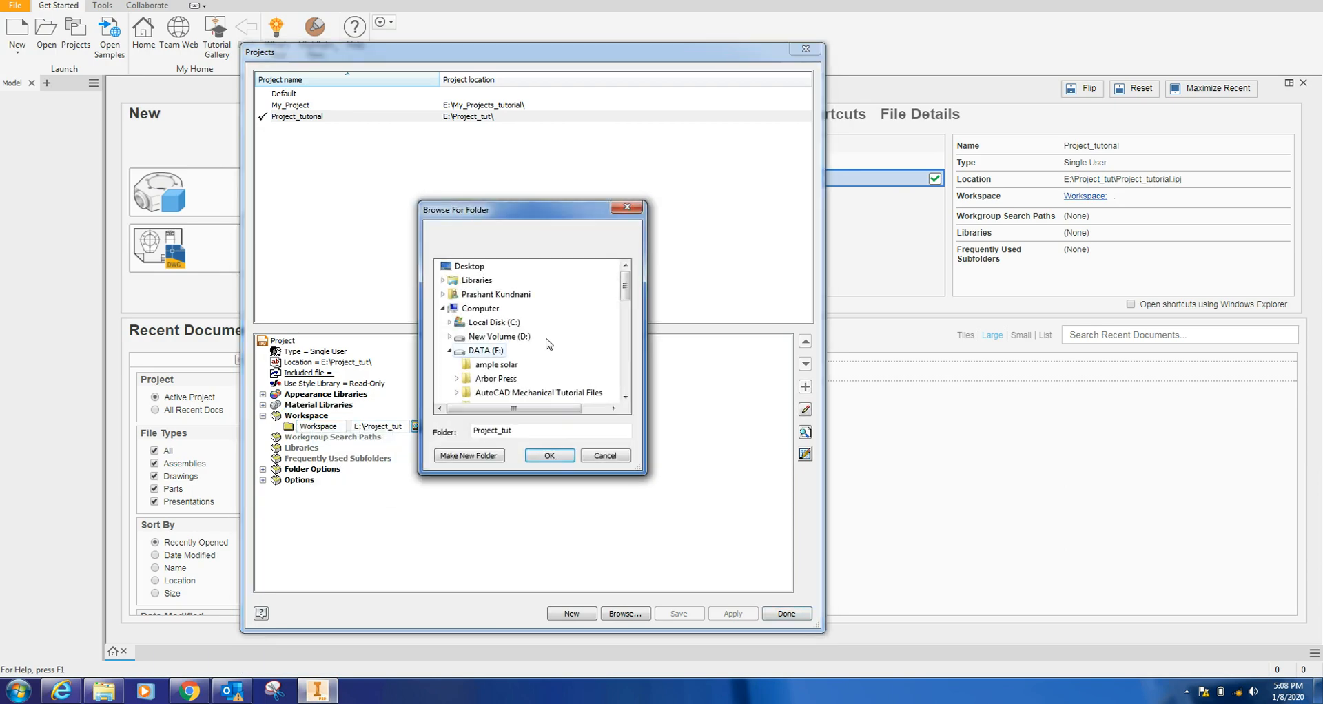
pyautogui.moveTo(627, 296); pyautogui.dragTo(629, 368)
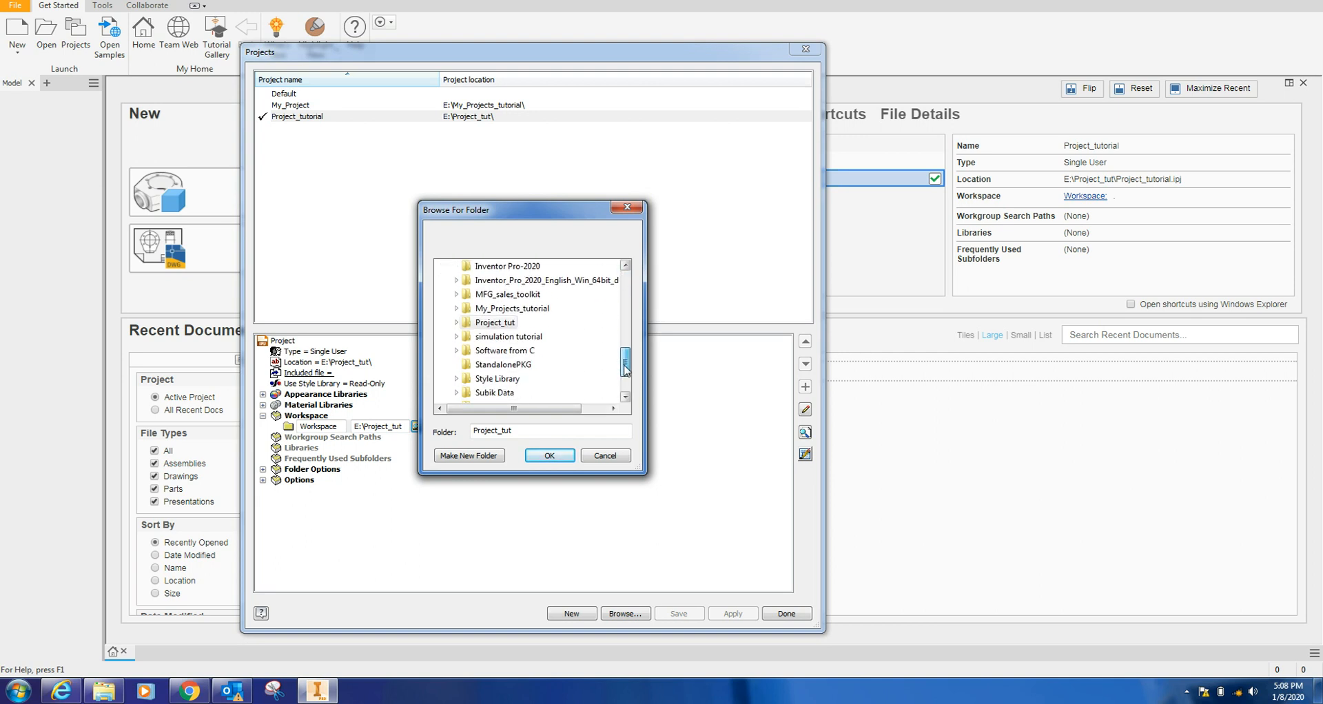
pyautogui.click(457, 323)
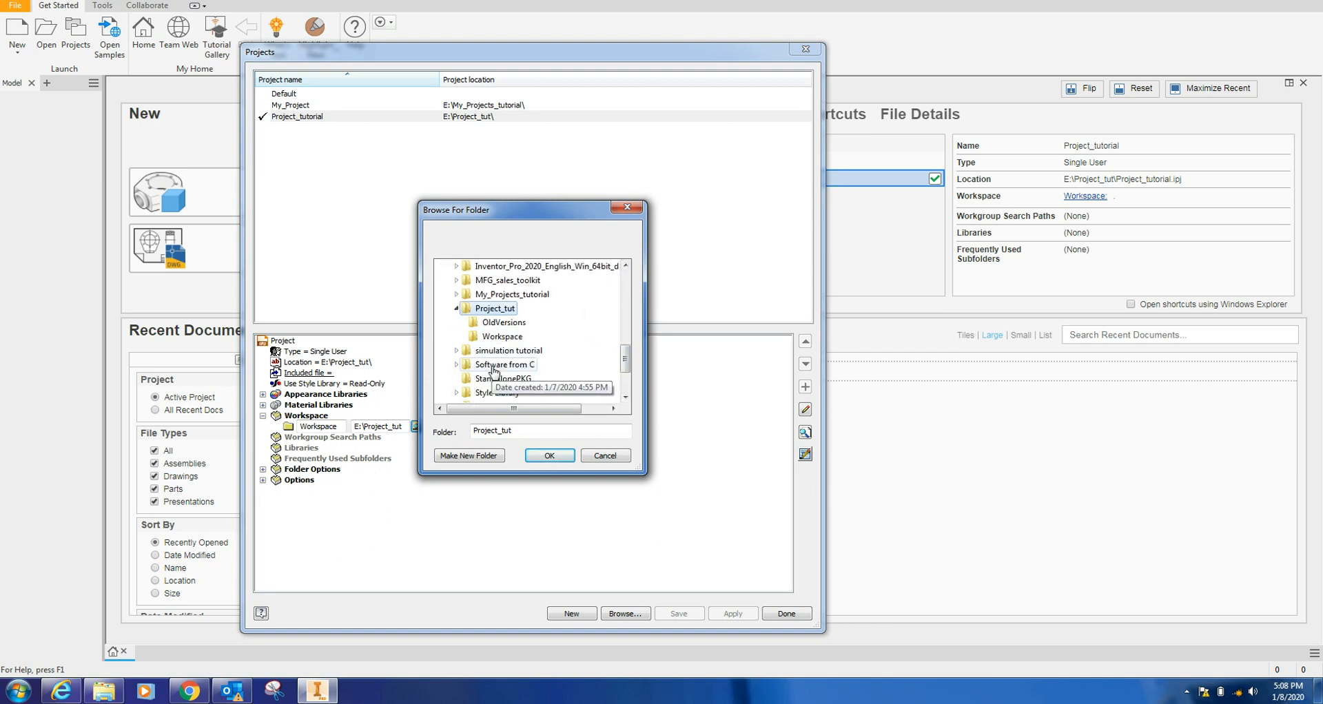
pyautogui.click(503, 337)
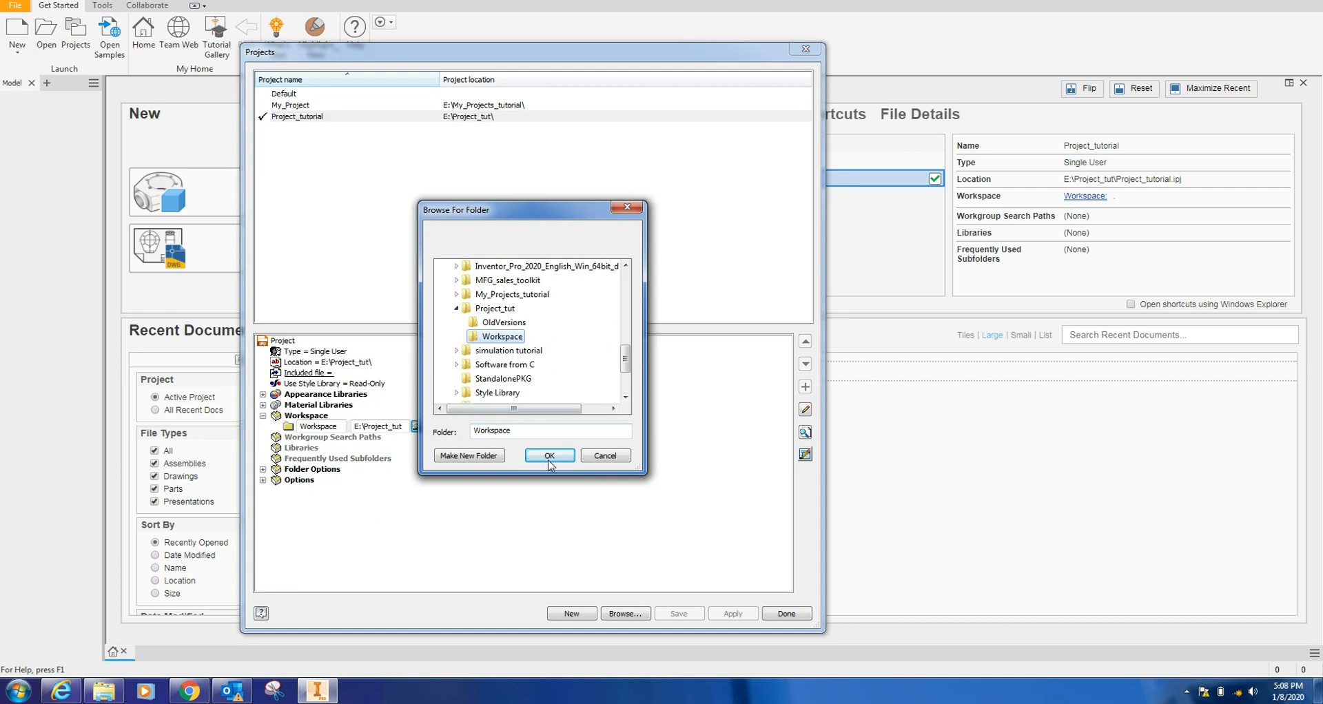
pyautogui.click(549, 455)
pyautogui.click(544, 445)
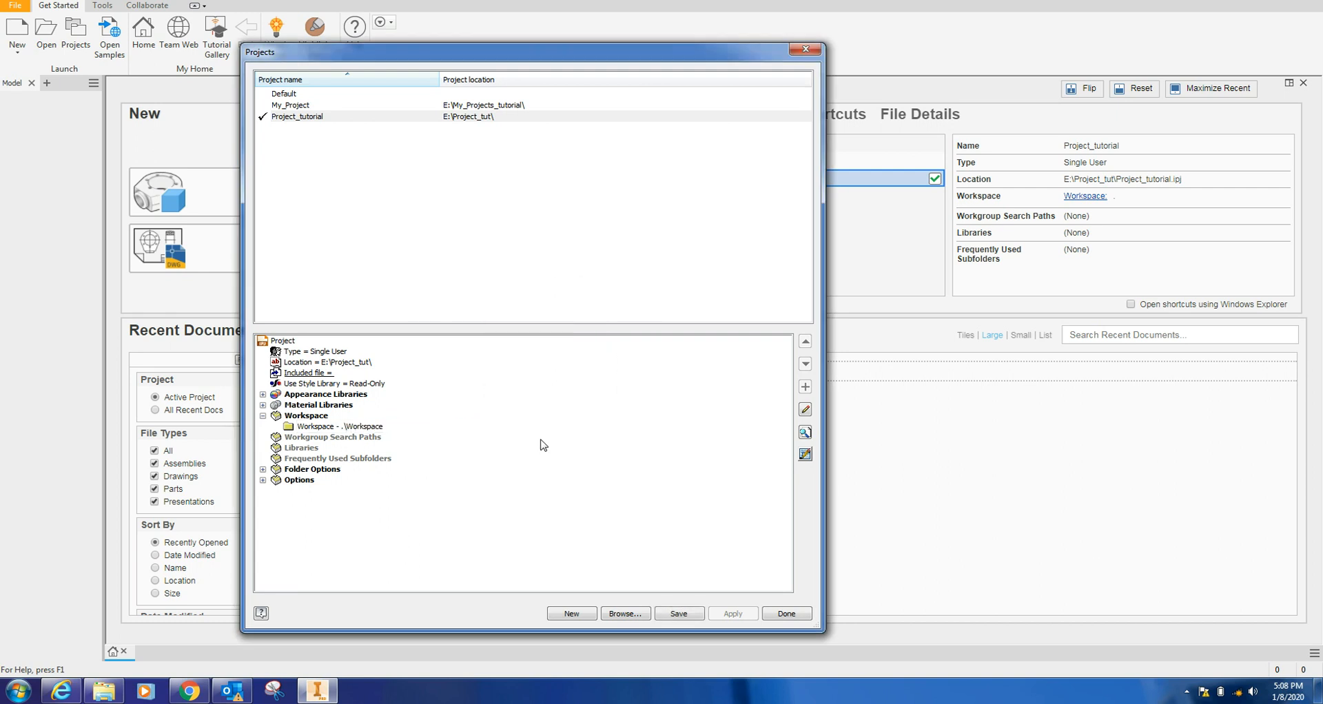
# Examine the options for adding paths to the project's workgroup search paths and libraries
pyautogui.click(321, 438)
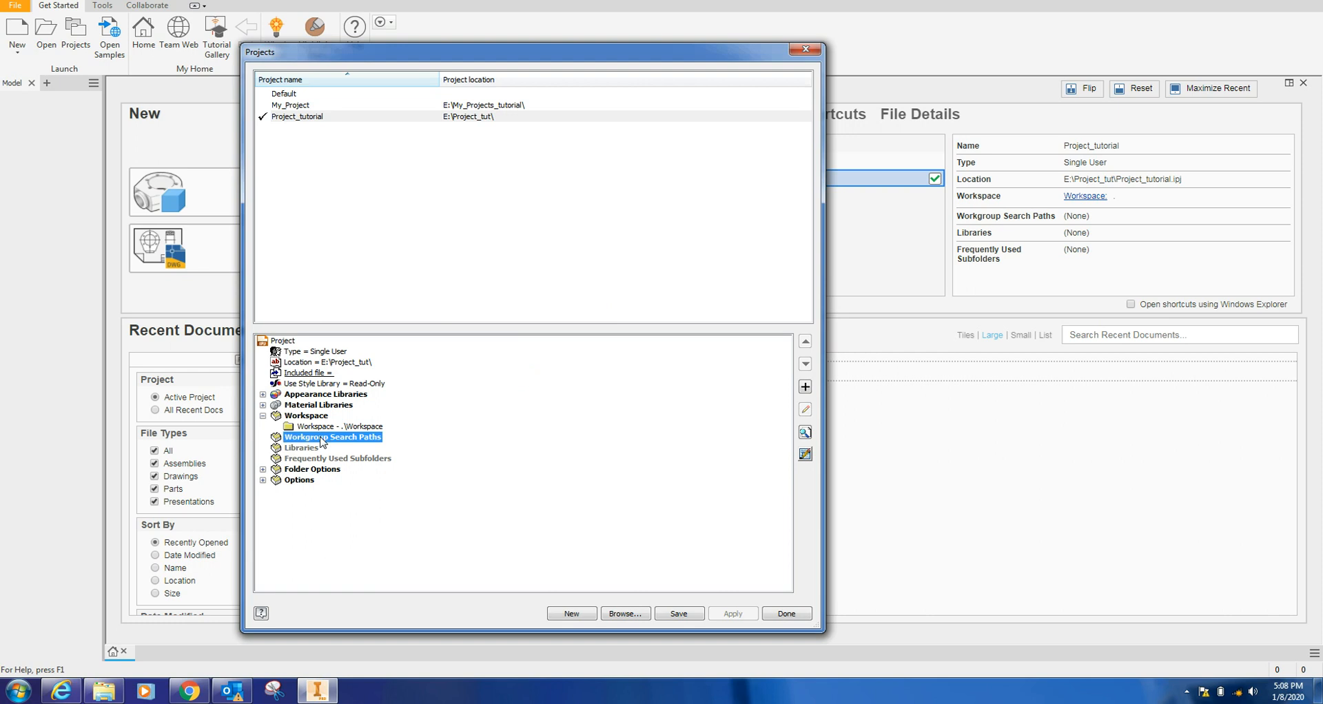
pyautogui.rightClick(321, 441)
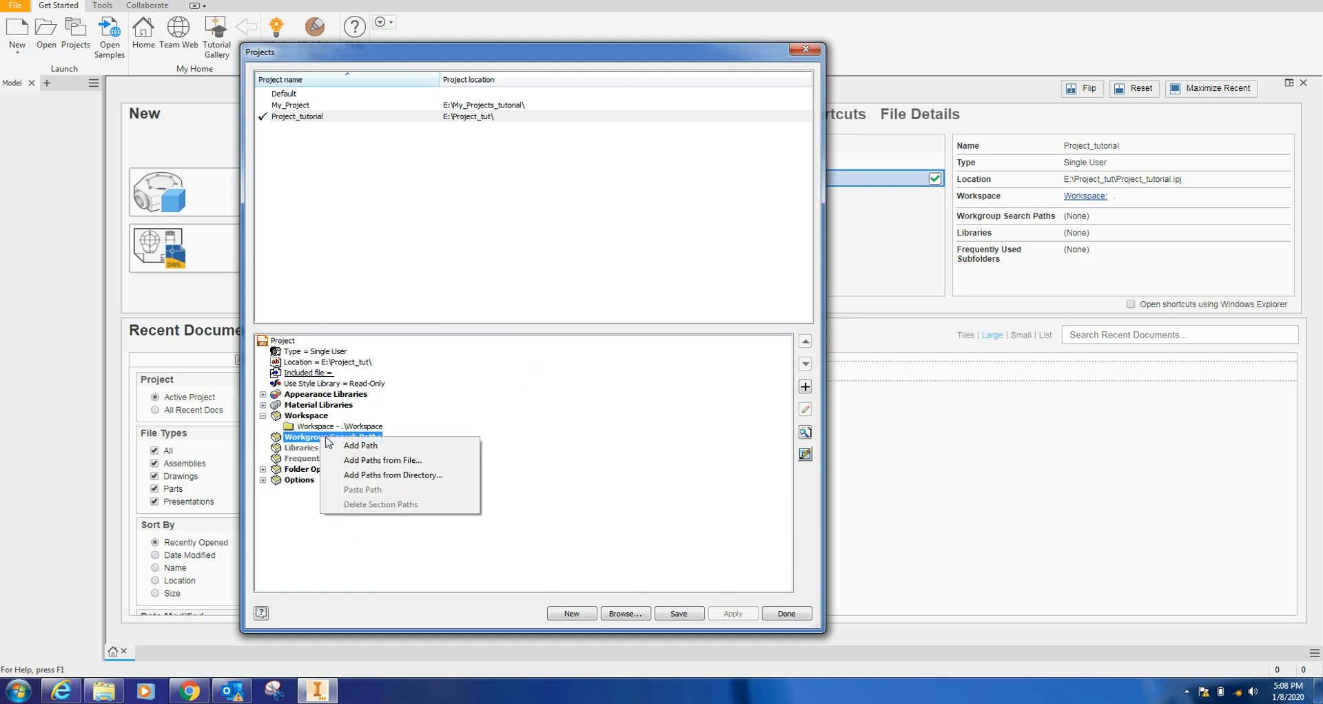
pyautogui.click(562, 437)
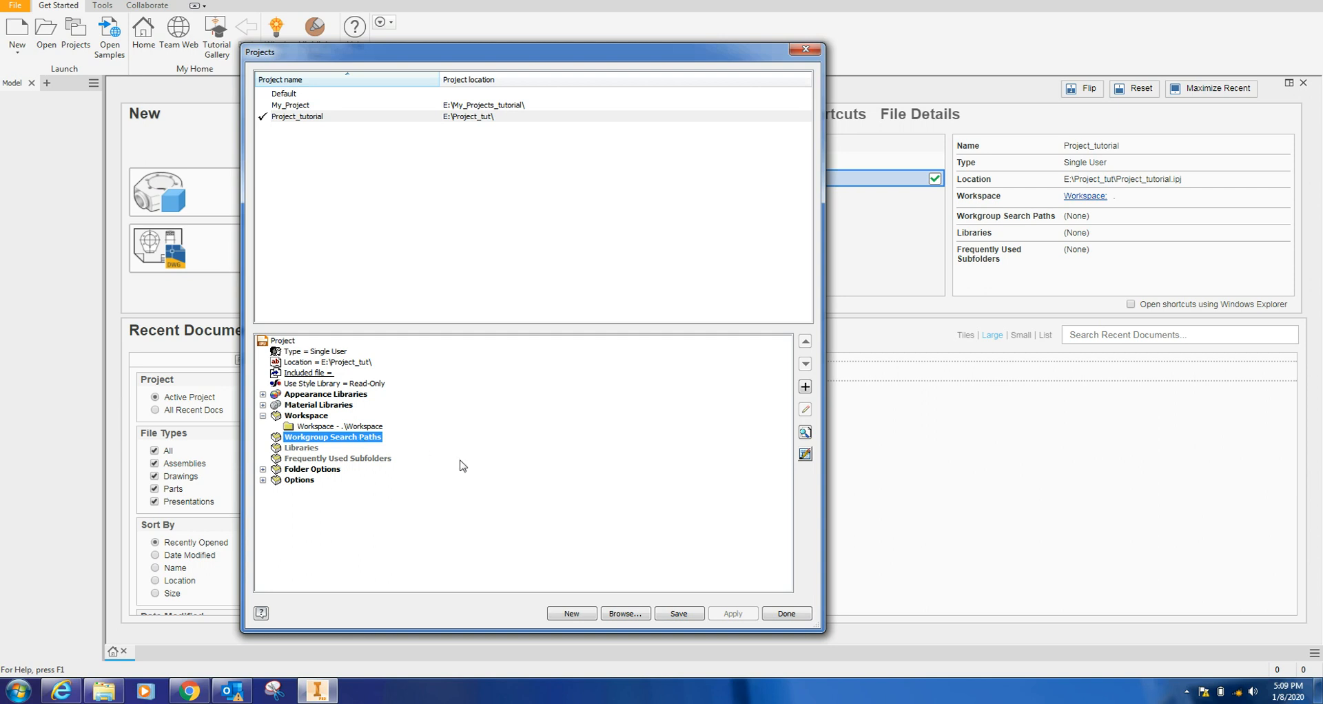
pyautogui.rightClick(307, 451)
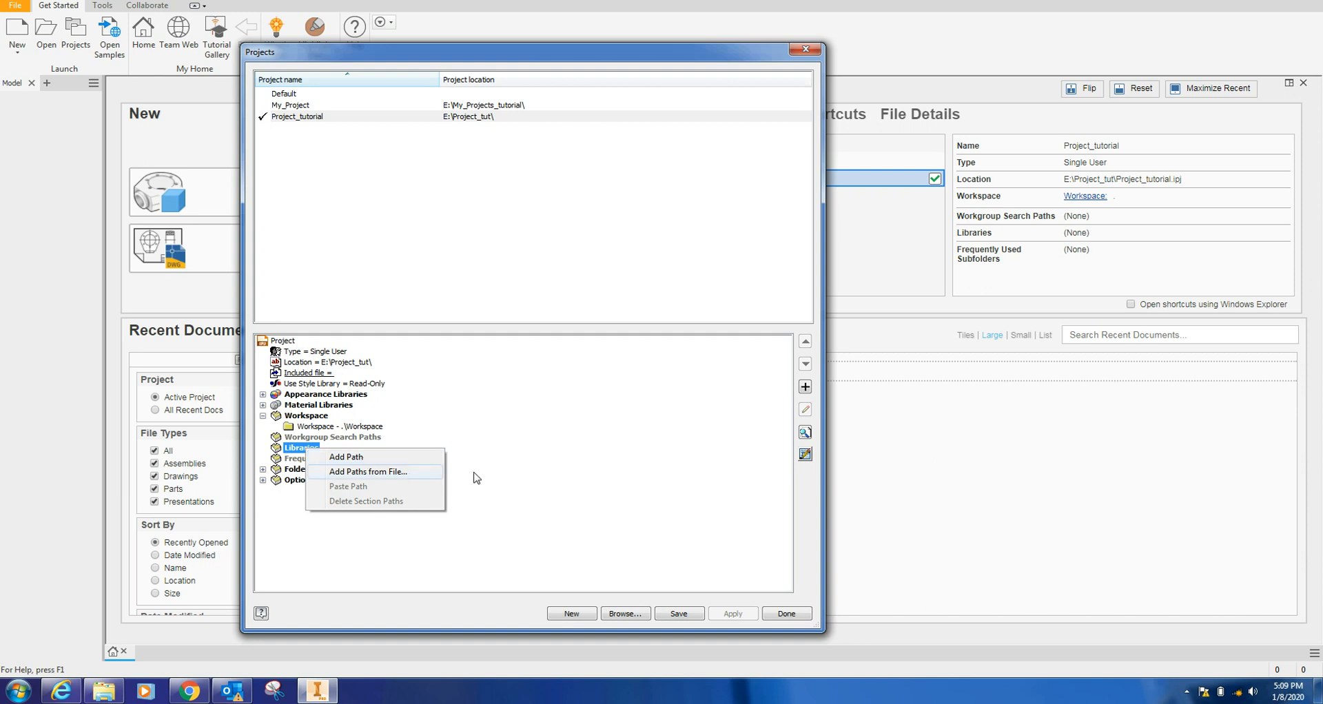
pyautogui.click(517, 482)
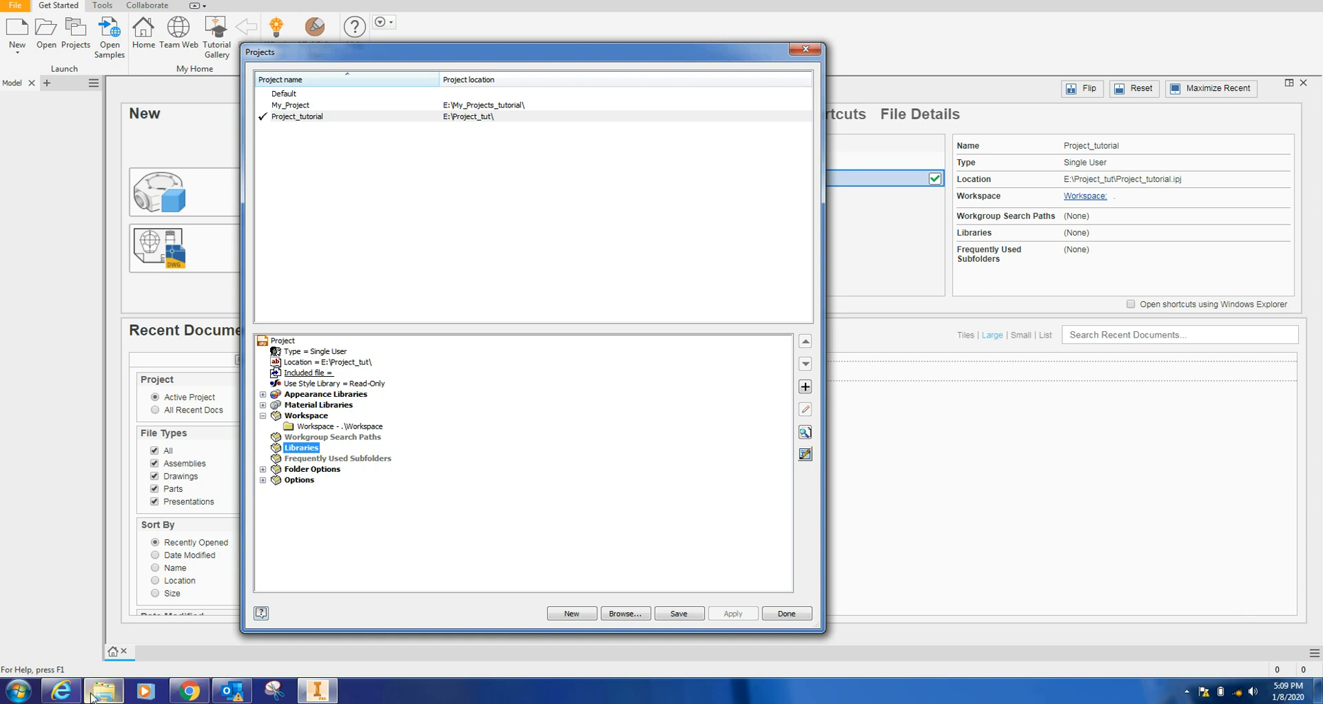
# Switch to Windows Explorer and create a folder named library inside E:\Project_tut
pyautogui.click(121, 692)
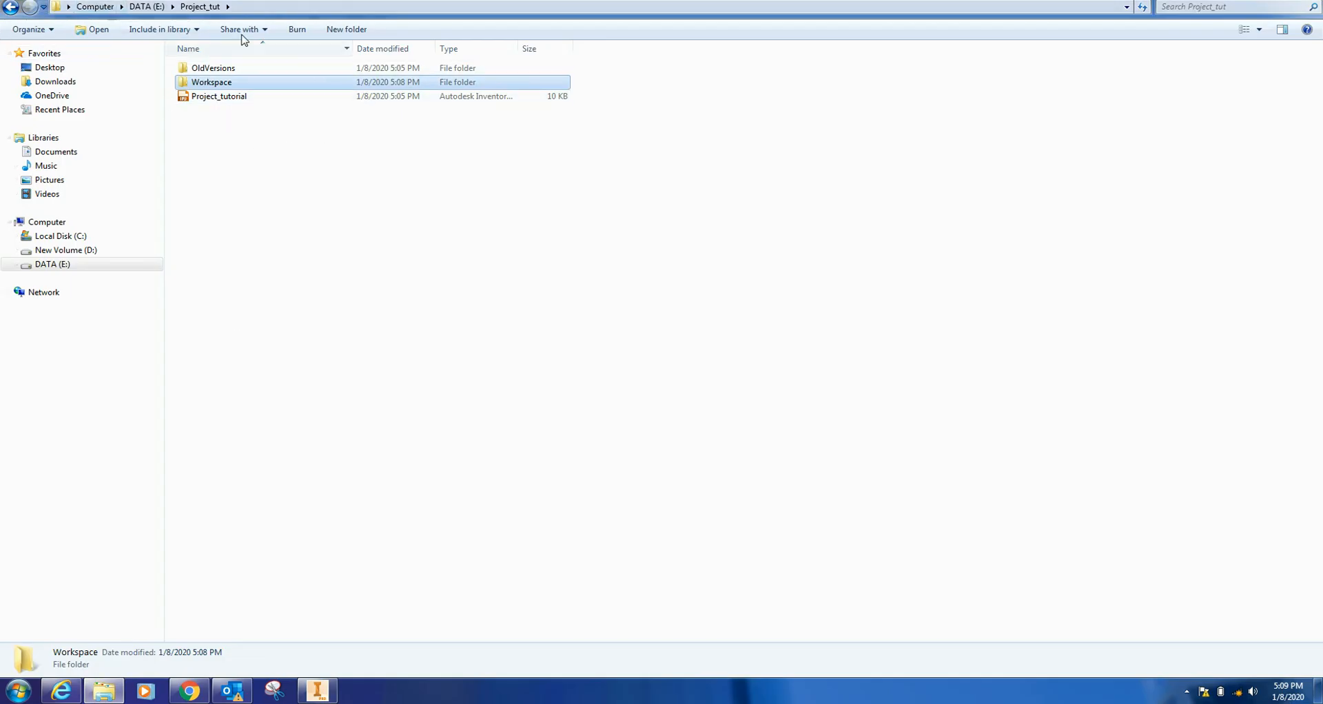
pyautogui.click(346, 29)
pyautogui.write('libr')
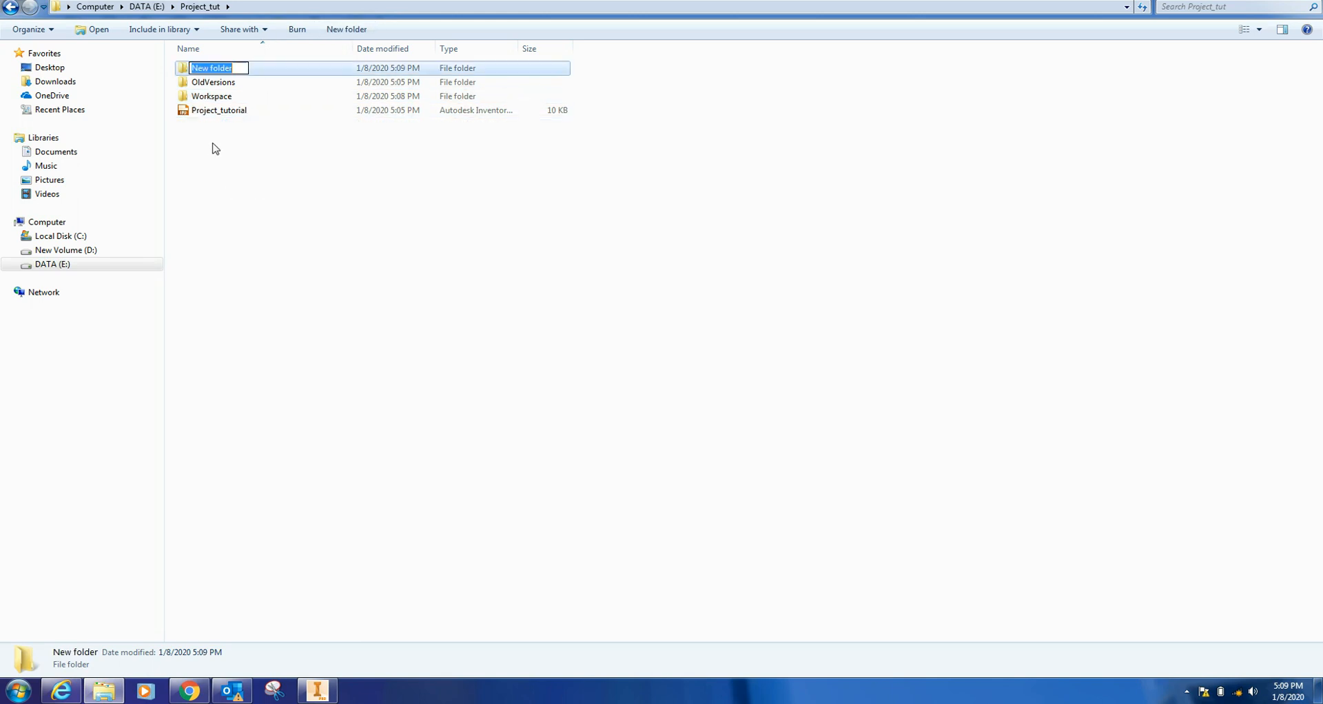
pyautogui.write('ary')
pyautogui.press('Return')
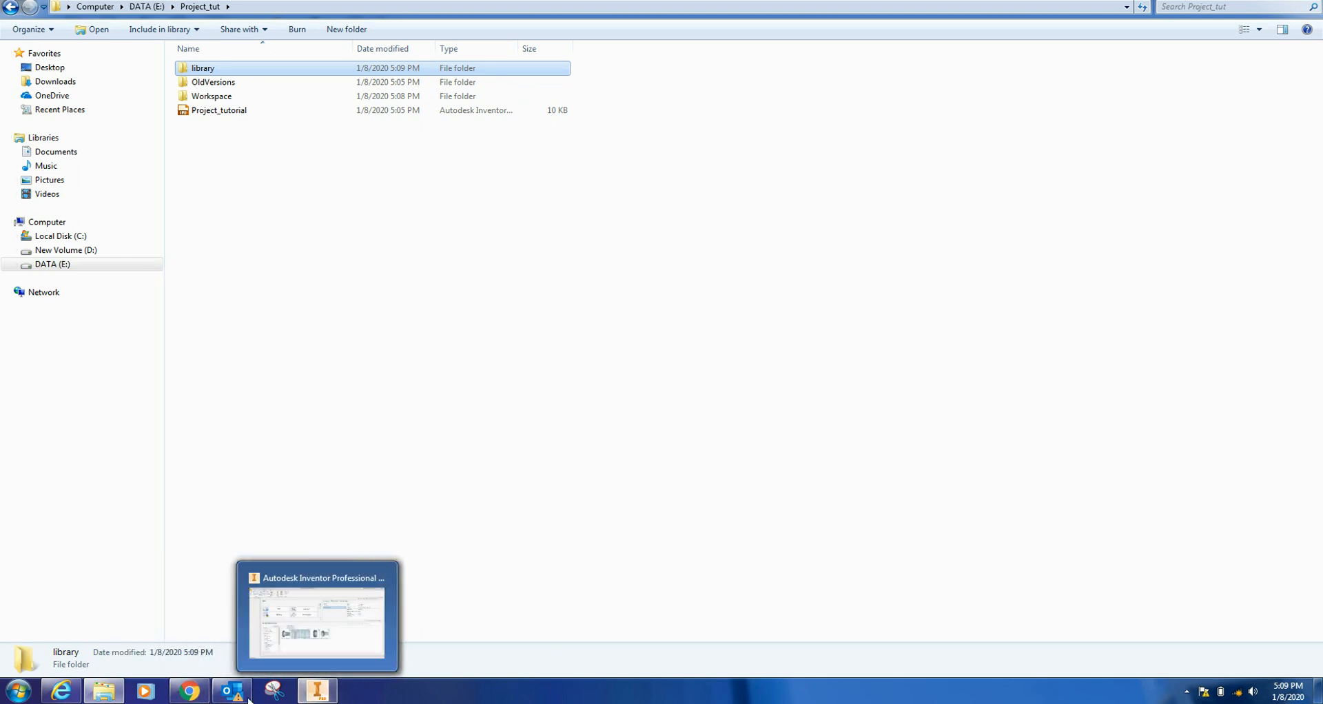
# Switch back to Inventor and add a library path named Library at E:\Project_tut\Library to the project
pyautogui.moveTo(245, 698)
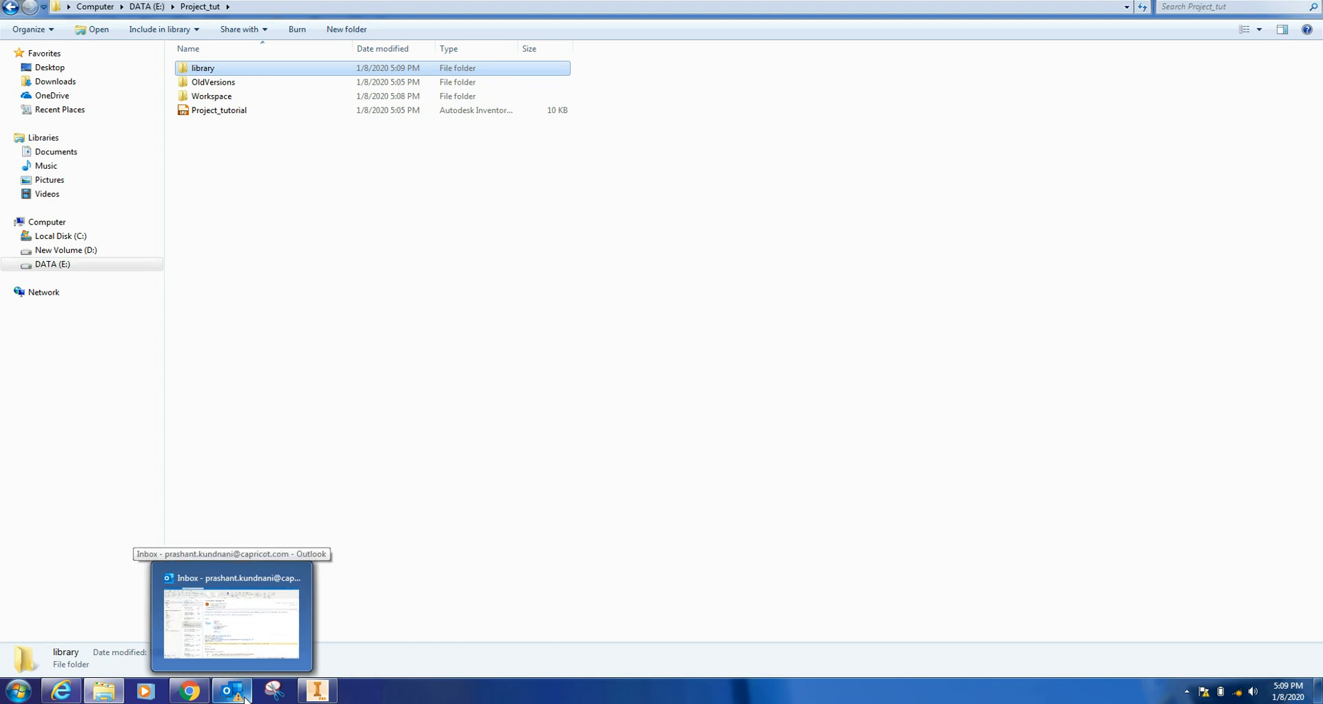
pyautogui.click(317, 691)
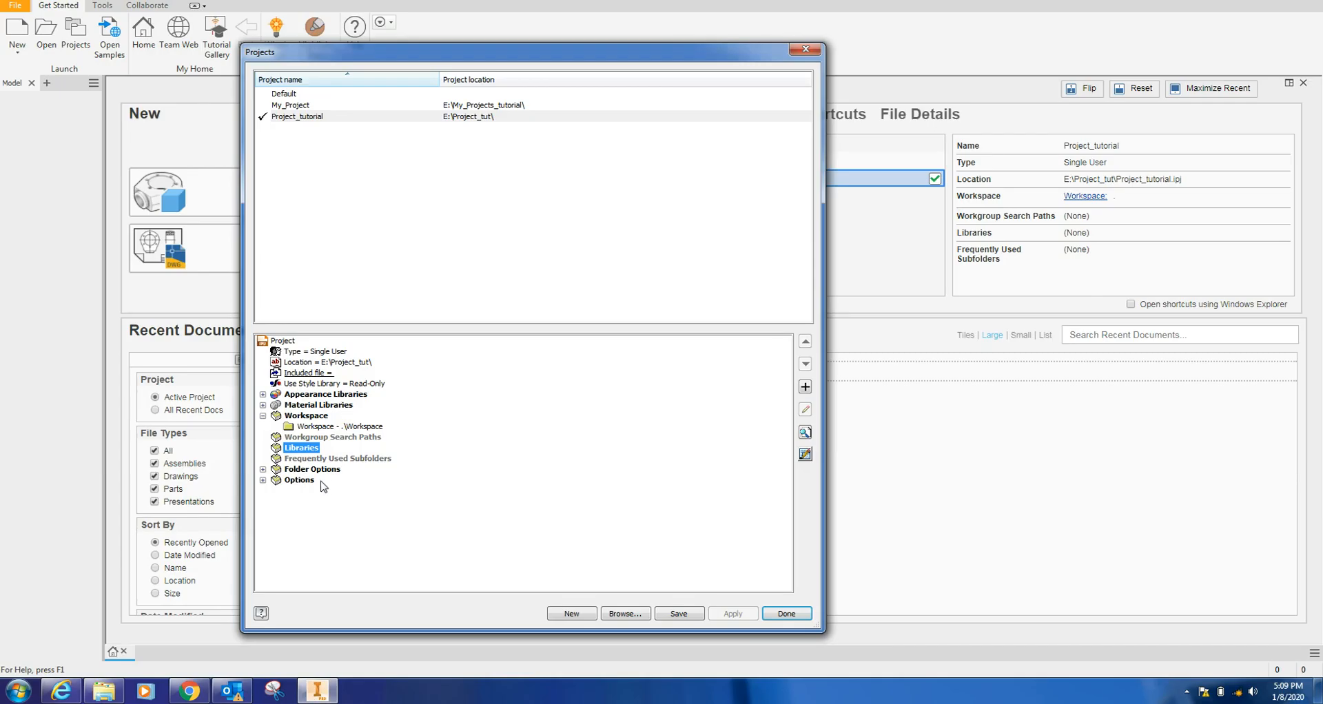
pyautogui.rightClick(303, 448)
pyautogui.click(319, 455)
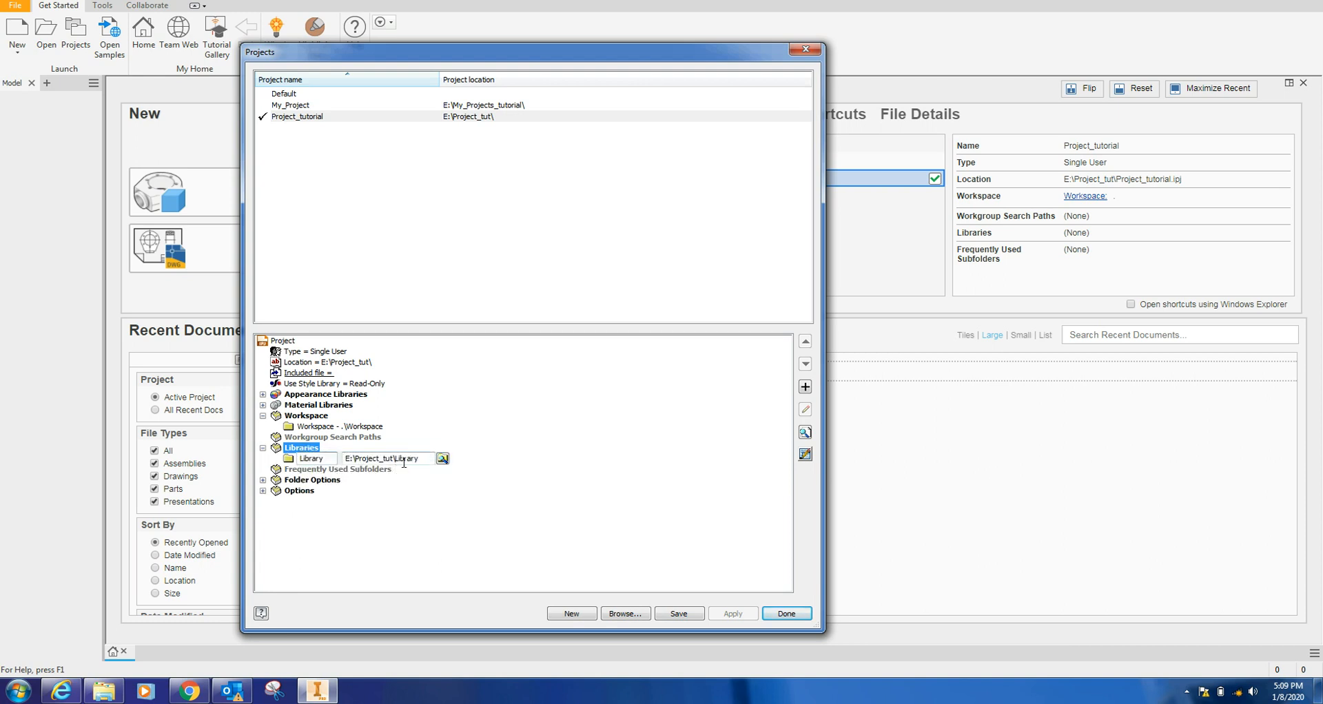
pyautogui.click(529, 462)
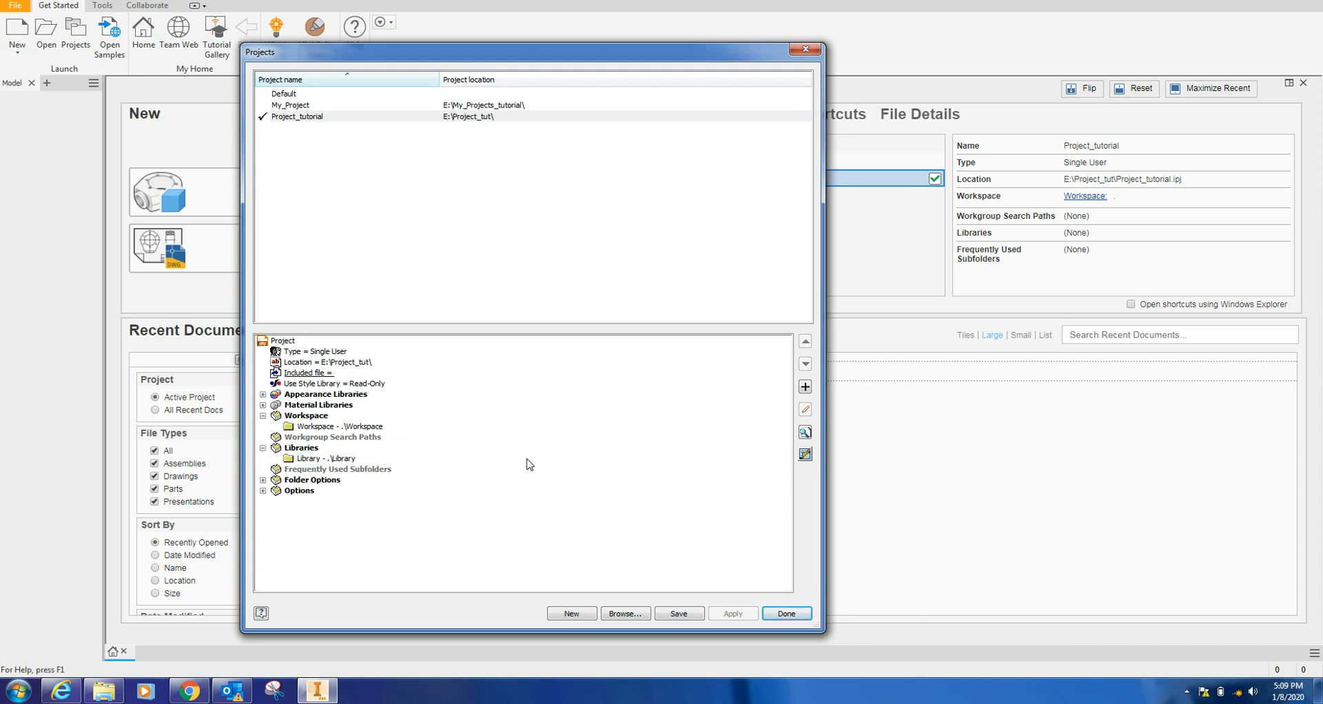
# Check the path options for frequently used subfolders, and create a folder named FUF inside Project_tut\Workspace in Windows Explorer
pyautogui.rightClick(331, 474)
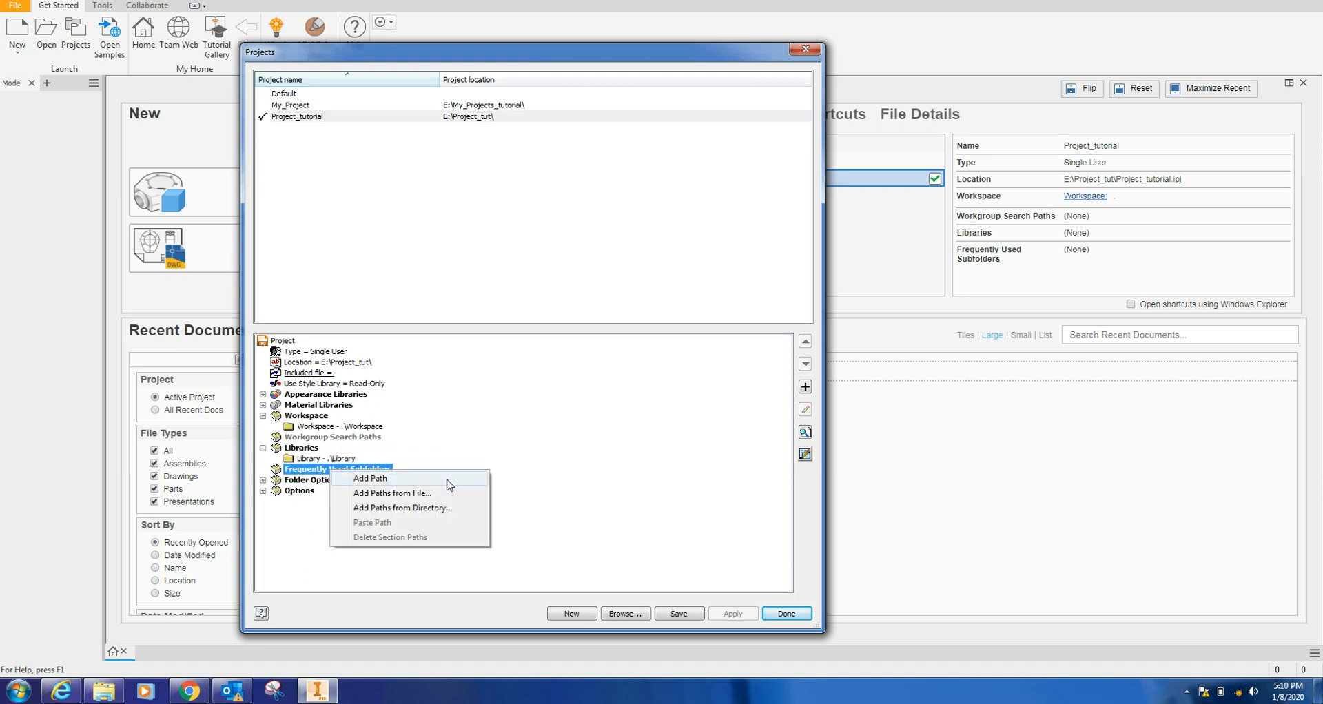
pyautogui.click(559, 465)
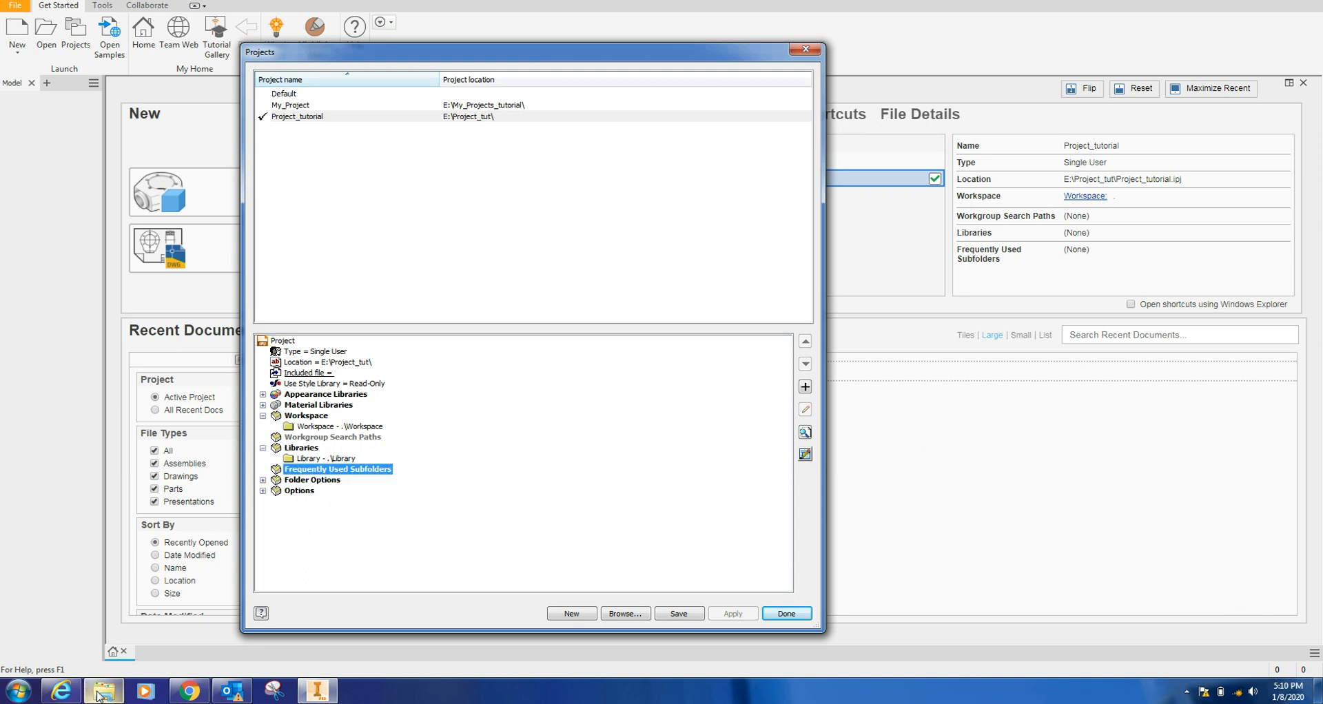
pyautogui.moveTo(100, 696)
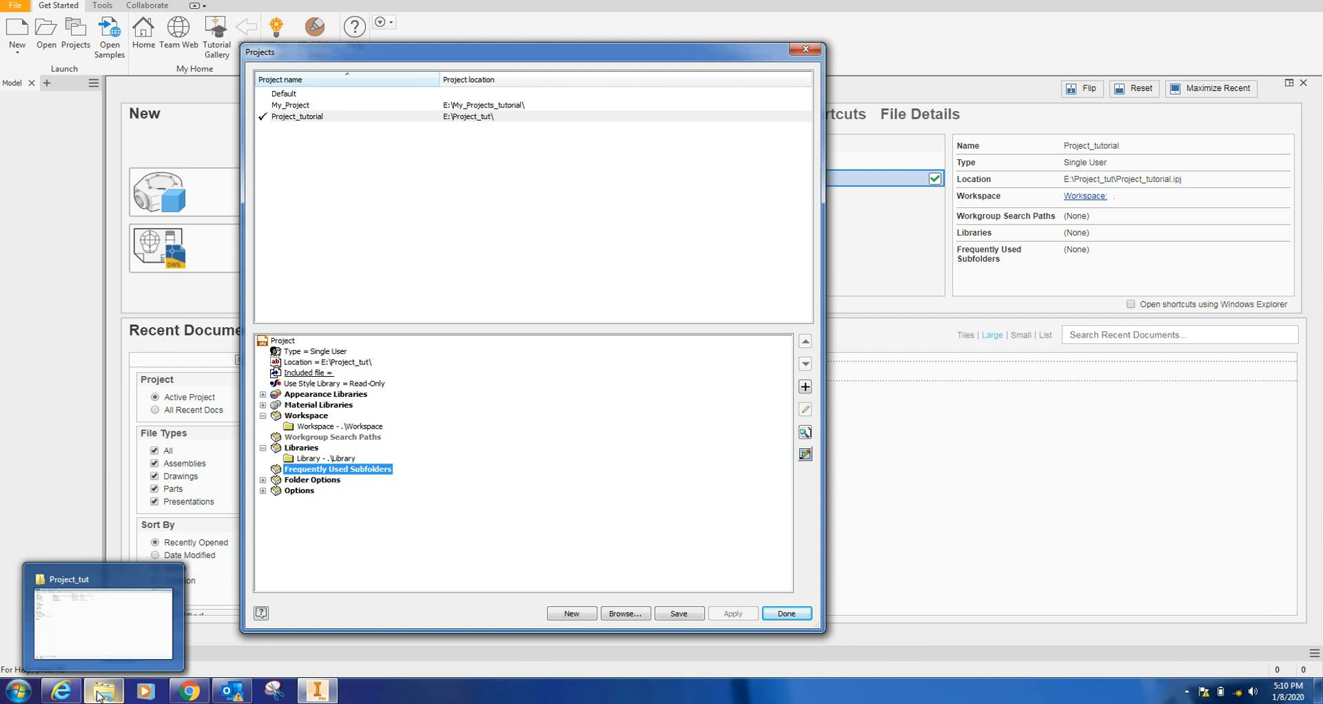
pyautogui.click(99, 696)
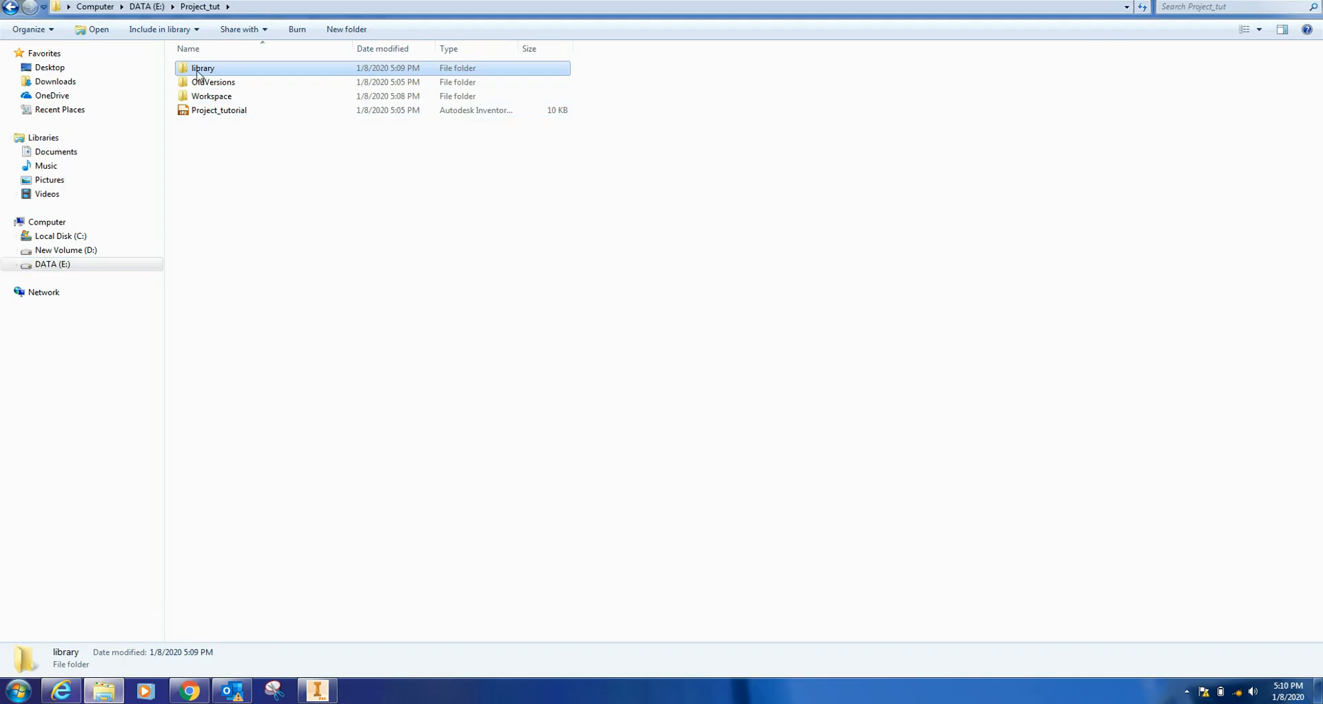
pyautogui.doubleClick(214, 96)
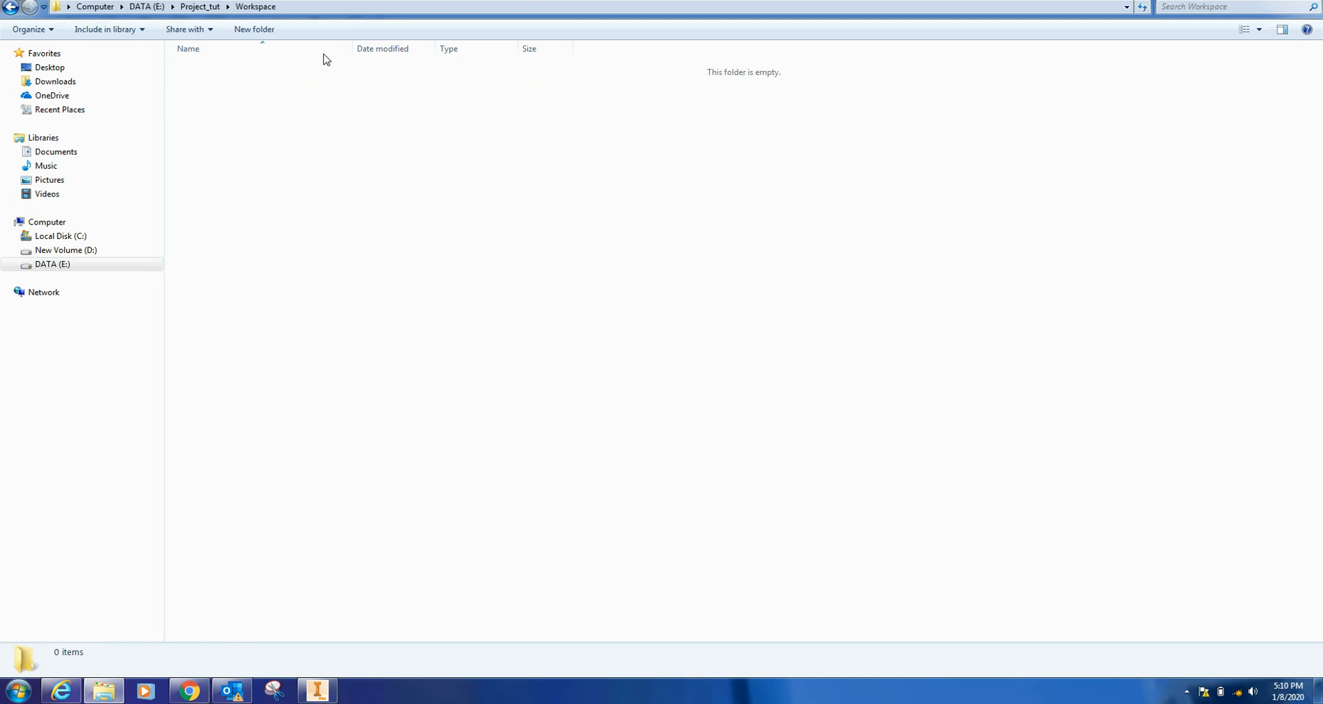
pyautogui.click(251, 29)
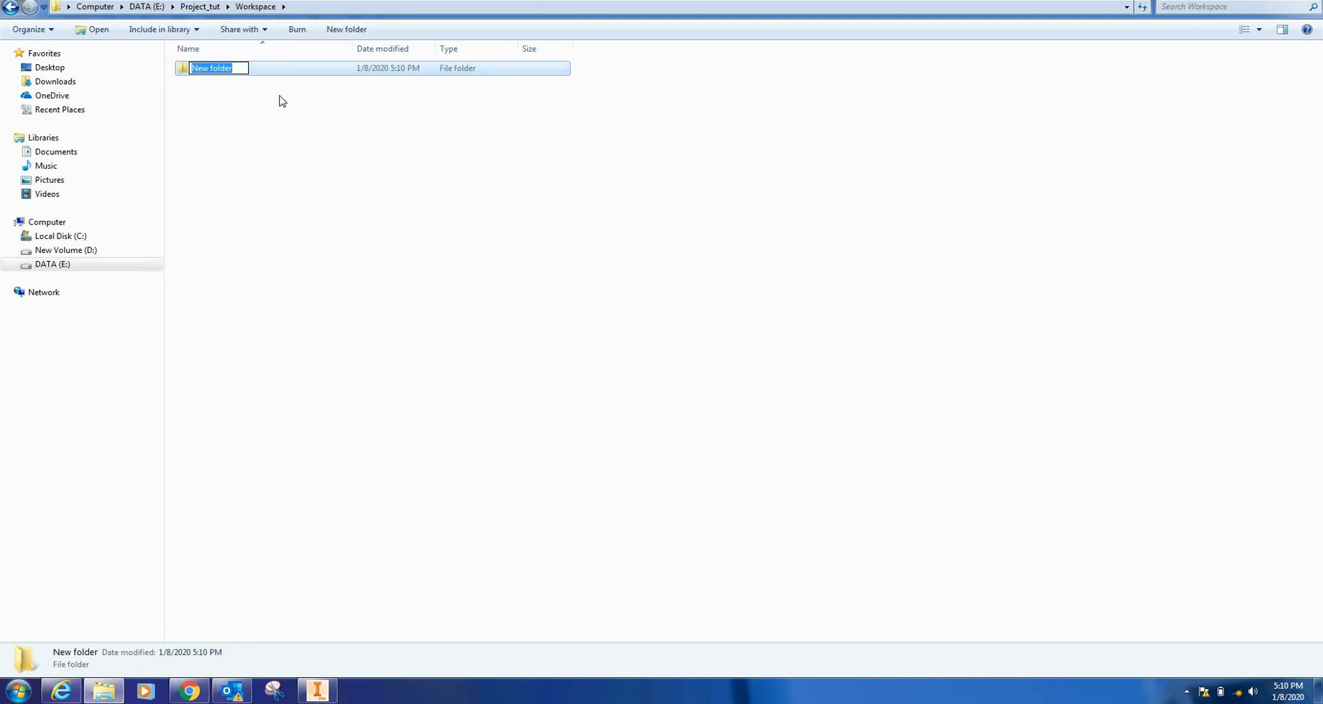
pyautogui.write('FUF')
pyautogui.press('Return')
pyautogui.click(281, 106)
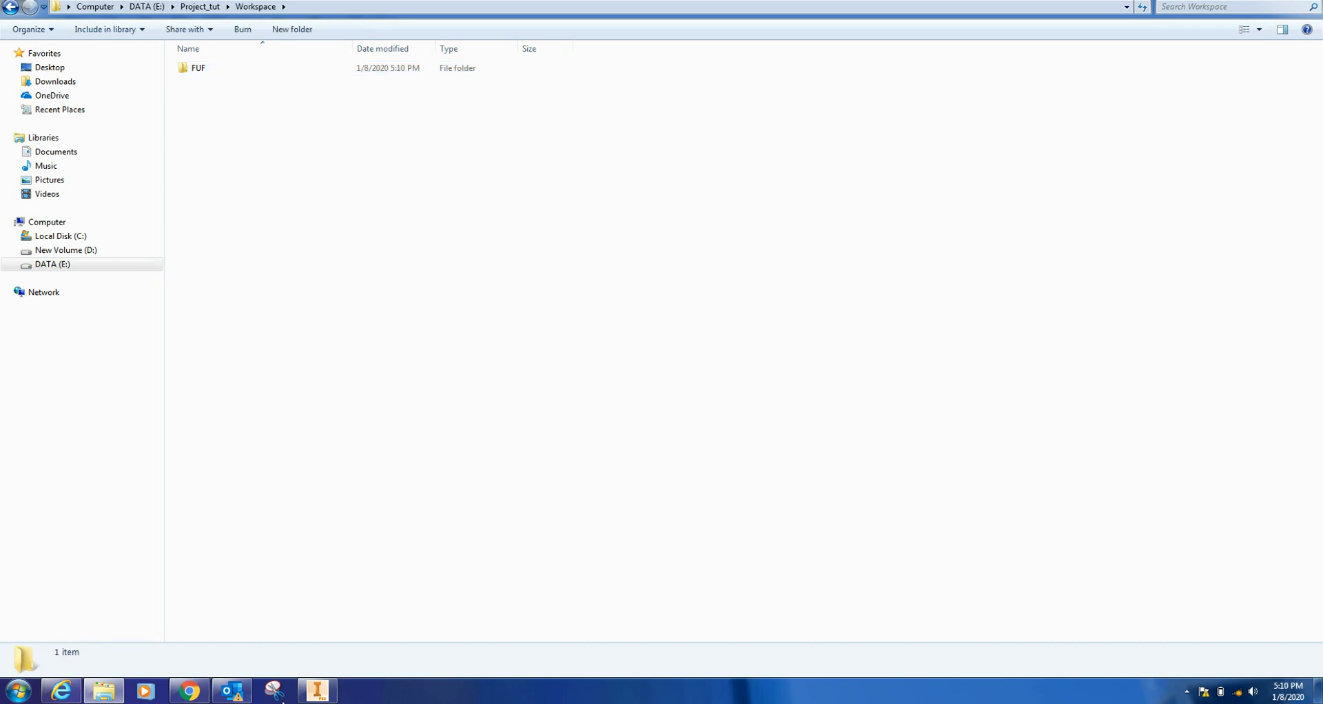
# Switch back to Inventor and add a frequently used subfolder path pointing to the FUF folder in E:\Project_tut\Workspace
pyautogui.click(319, 691)
pyautogui.rightClick(344, 470)
pyautogui.click(391, 480)
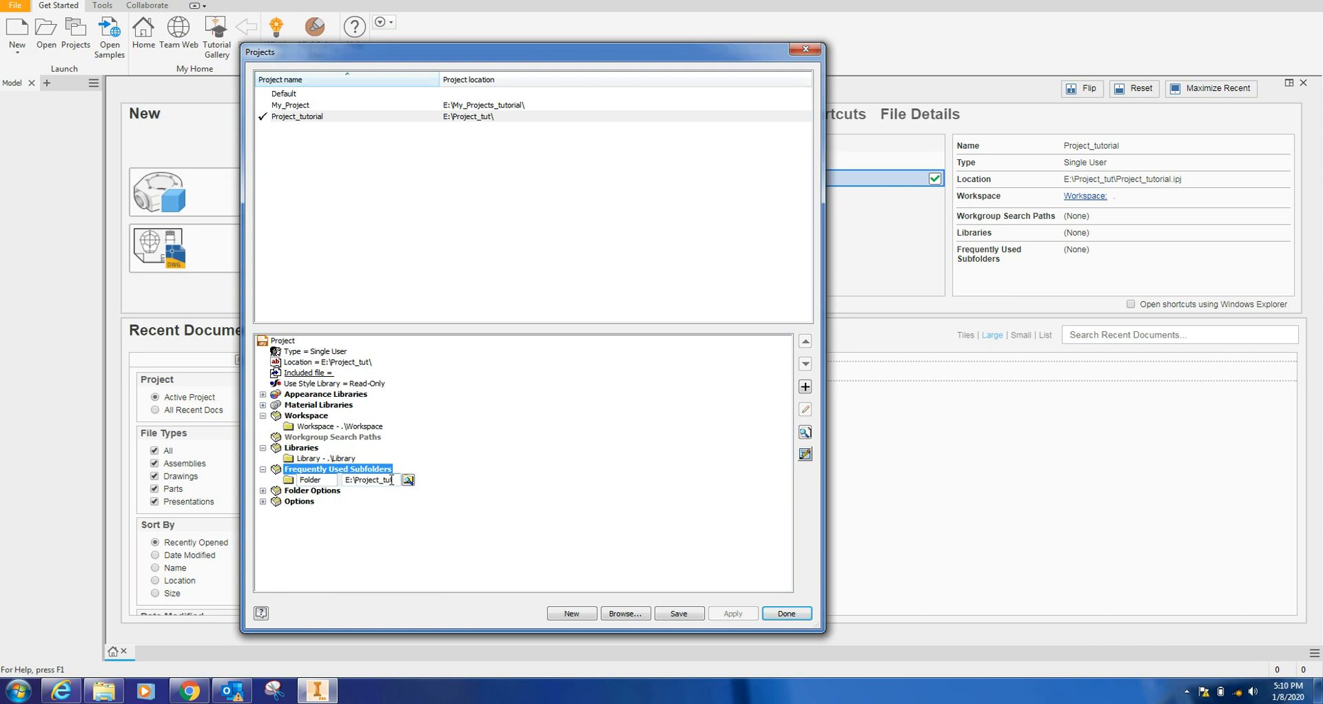
pyautogui.click(408, 479)
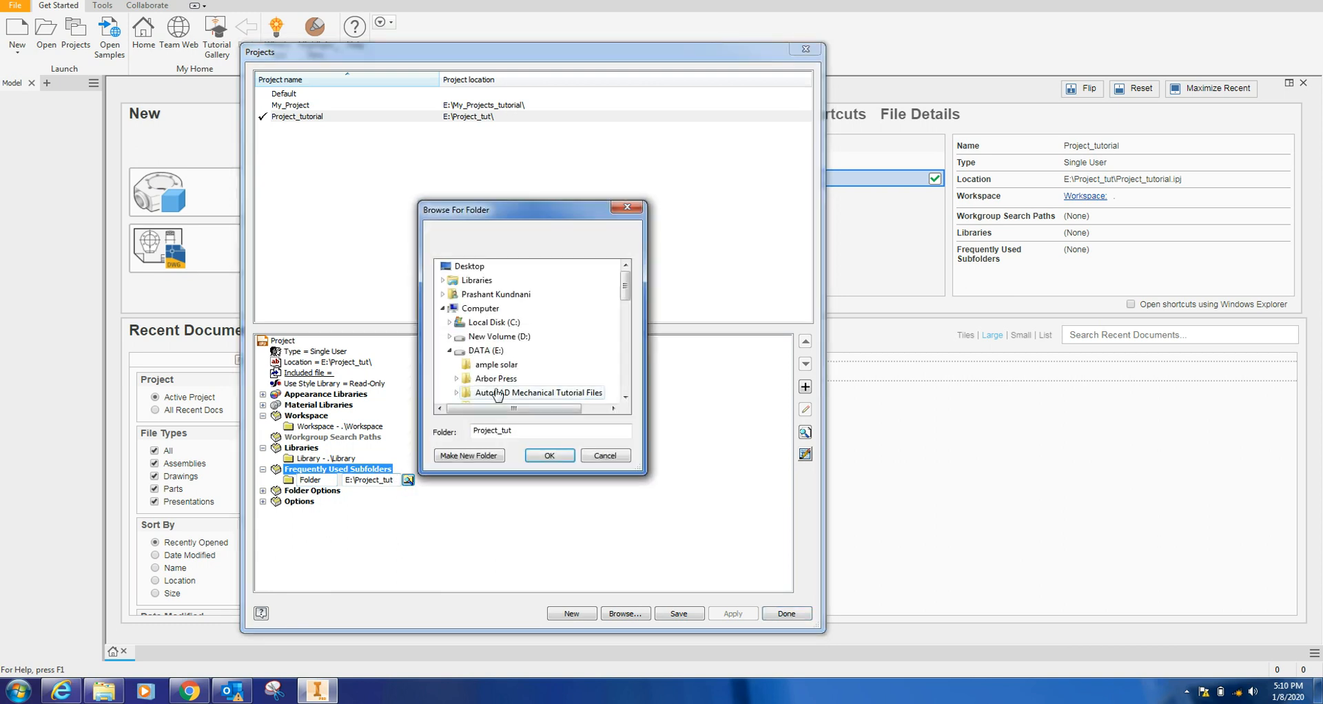
pyautogui.scroll(-5, 522, 326)
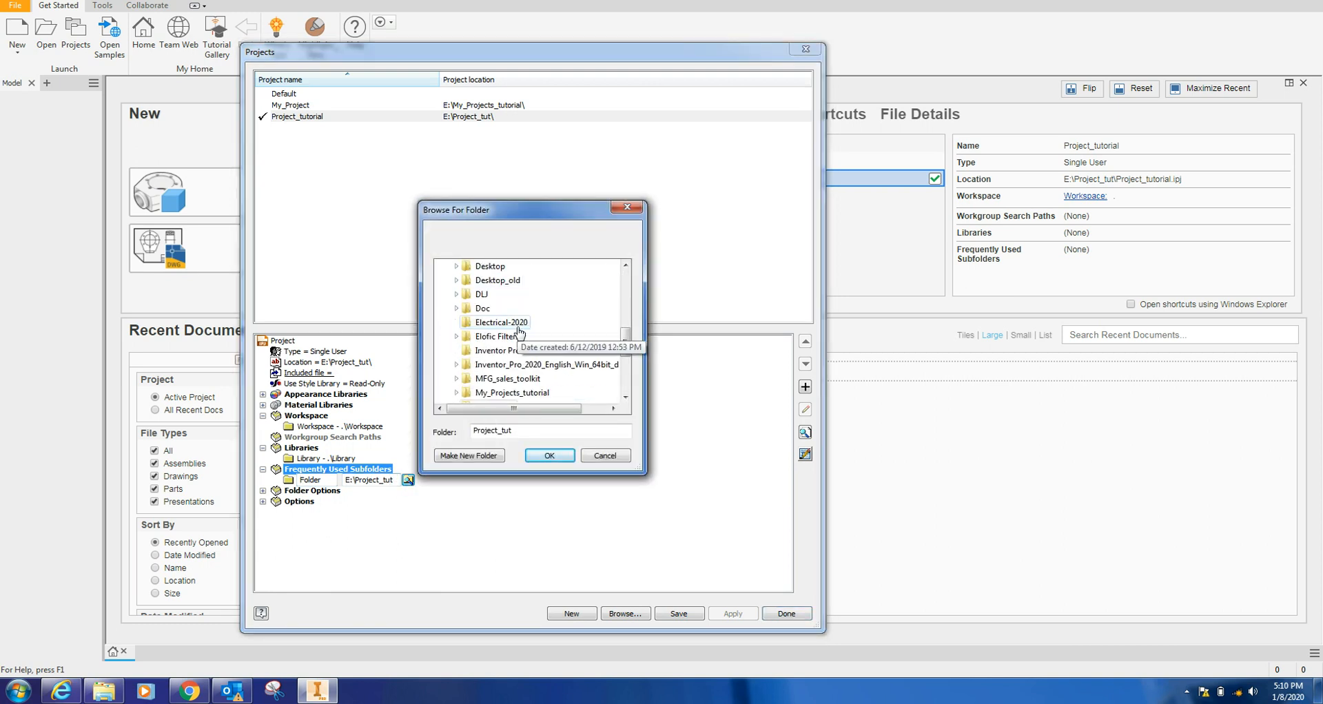
pyautogui.click(457, 364)
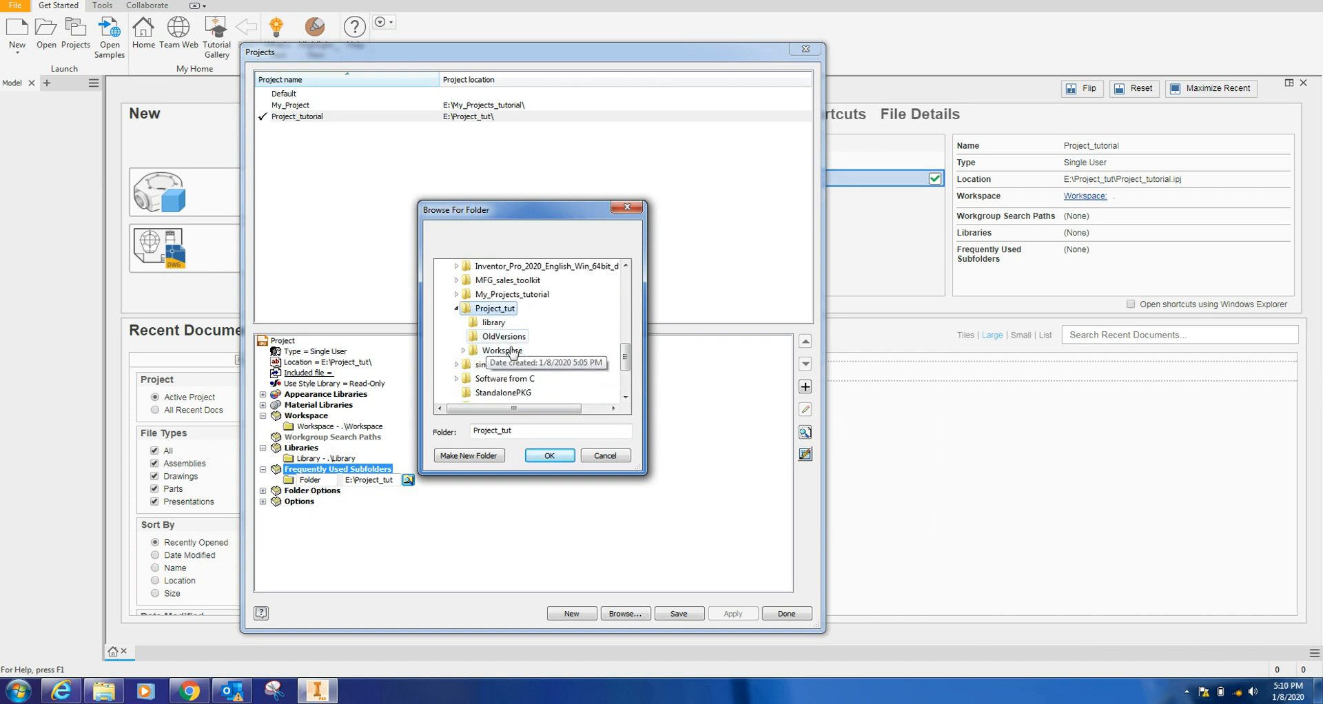
pyautogui.click(463, 350)
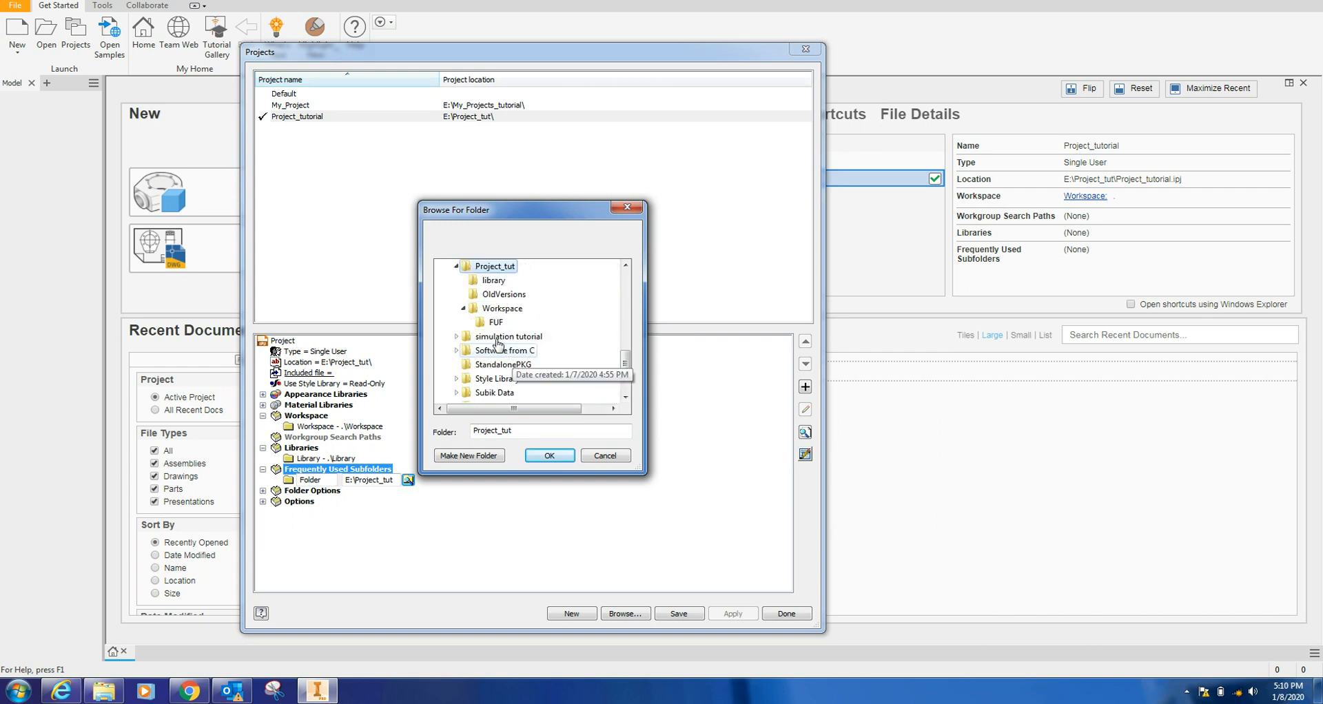
pyautogui.click(495, 322)
pyautogui.click(550, 457)
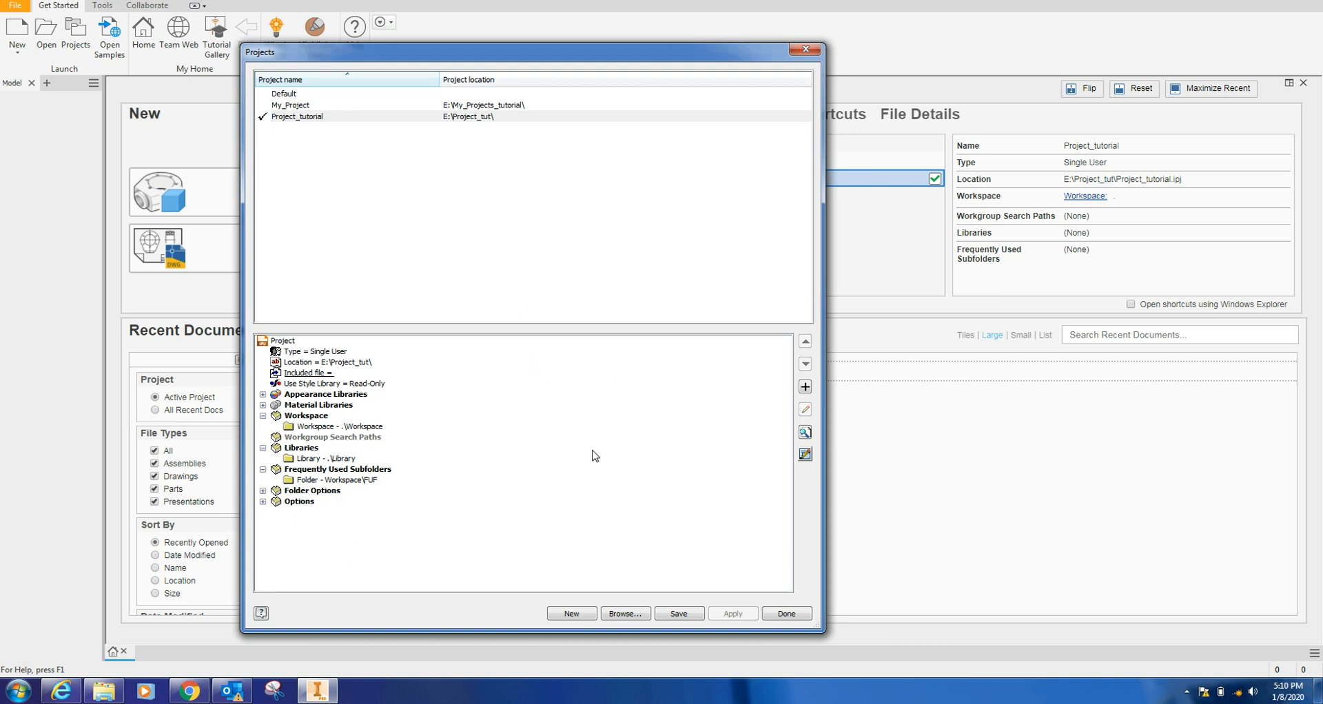
# Collapse the frequently used subfolders, expand the project's Folder Options and check the options available for the Templates path
pyautogui.click(263, 470)
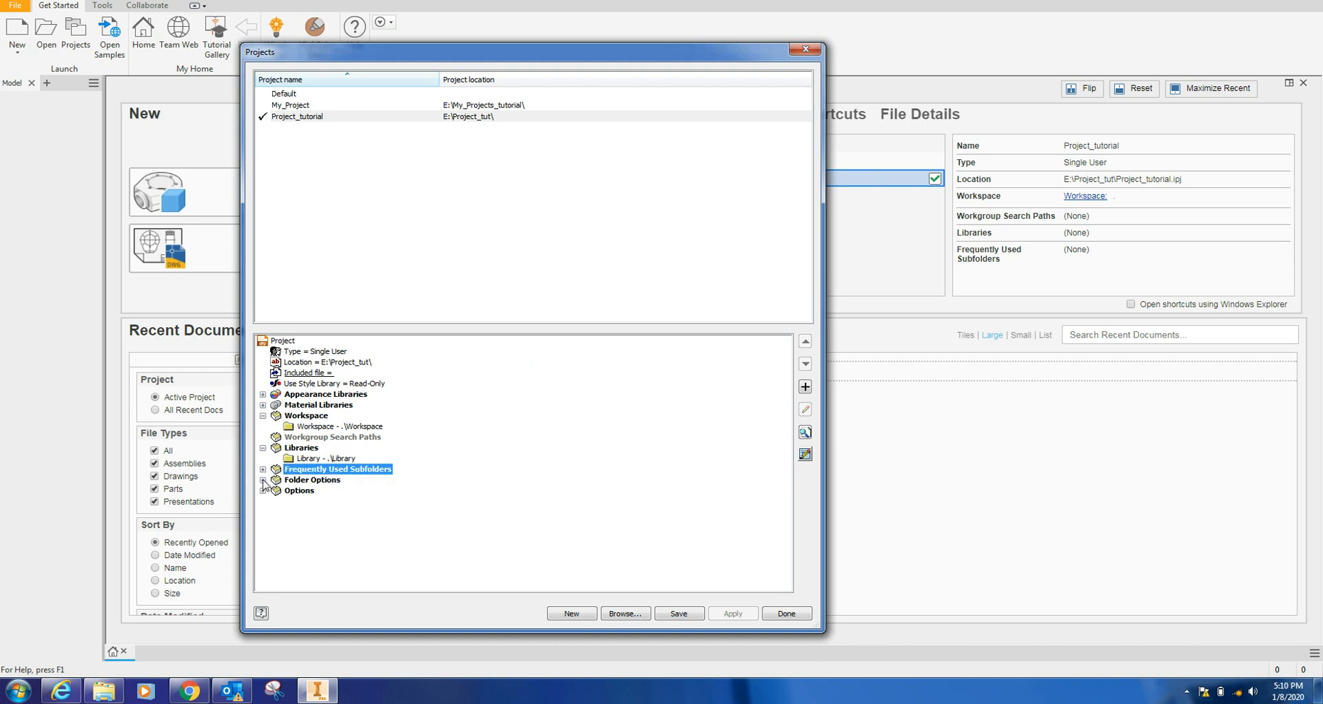
pyautogui.click(262, 480)
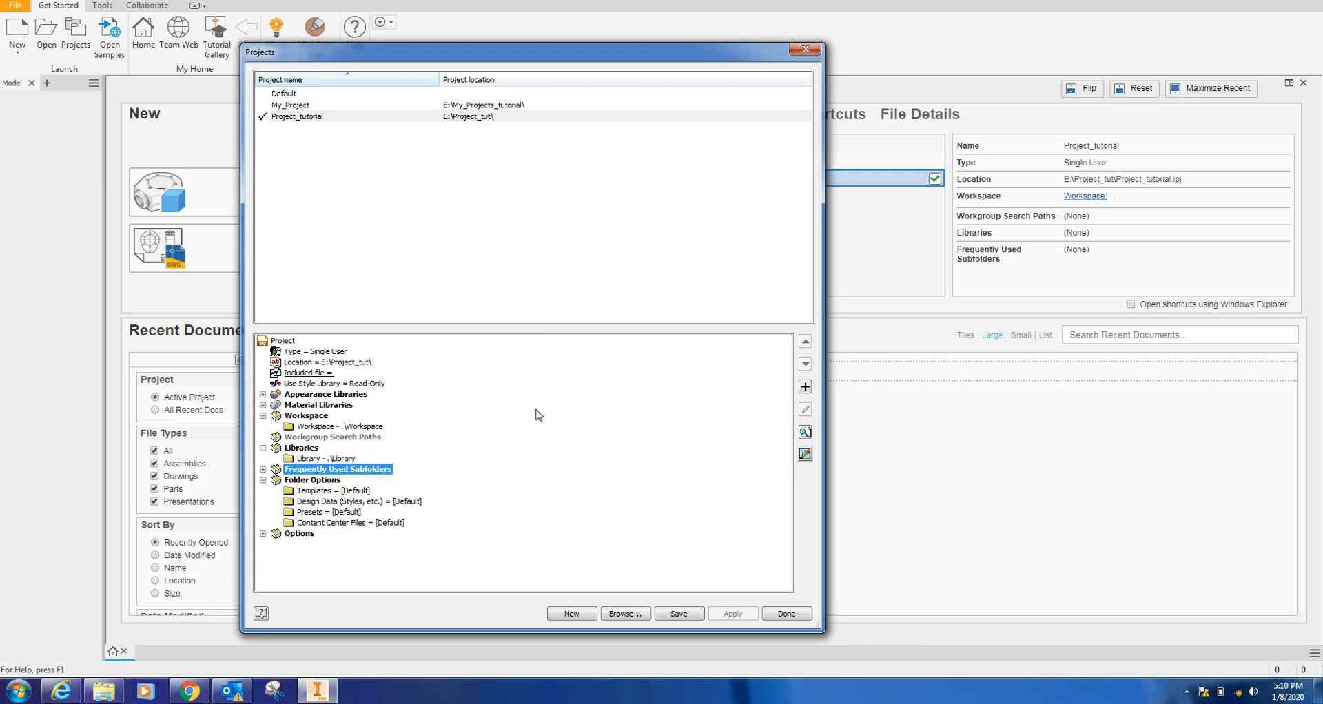
pyautogui.moveTo(457, 58); pyautogui.dragTo(567, 31)
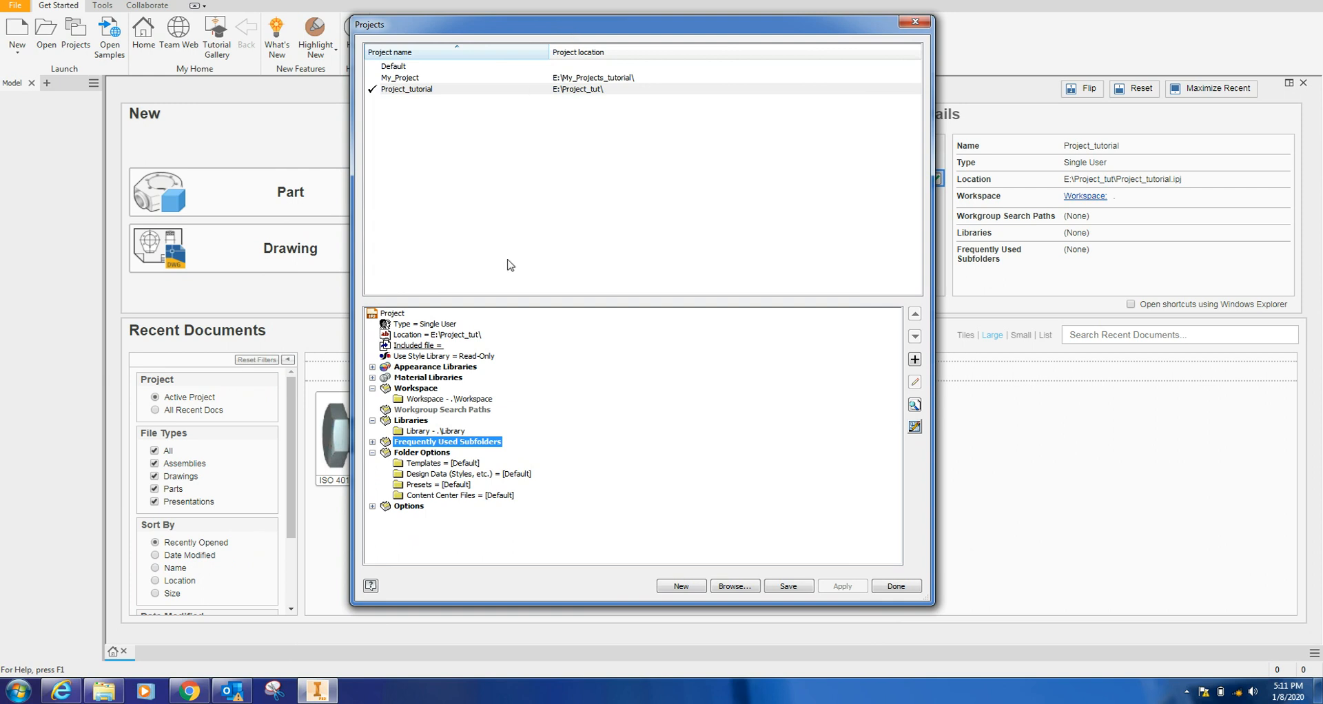
pyautogui.rightClick(436, 464)
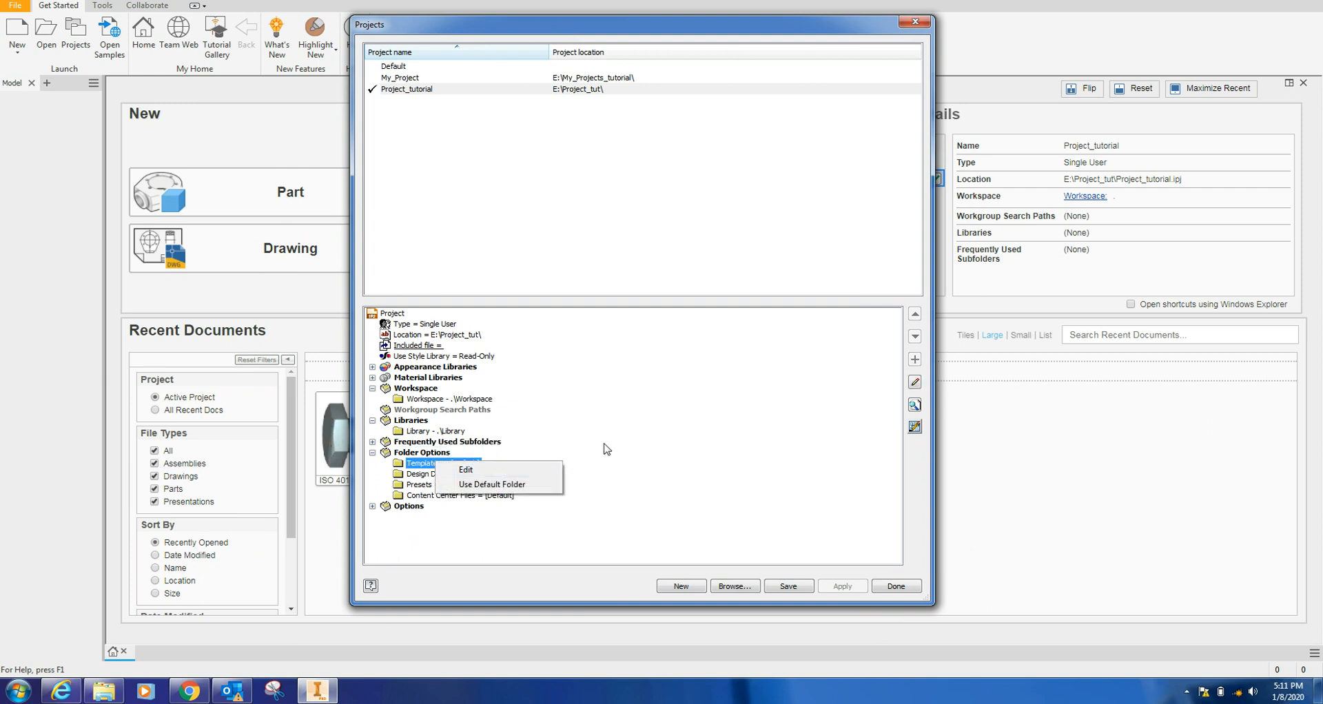
pyautogui.click(764, 449)
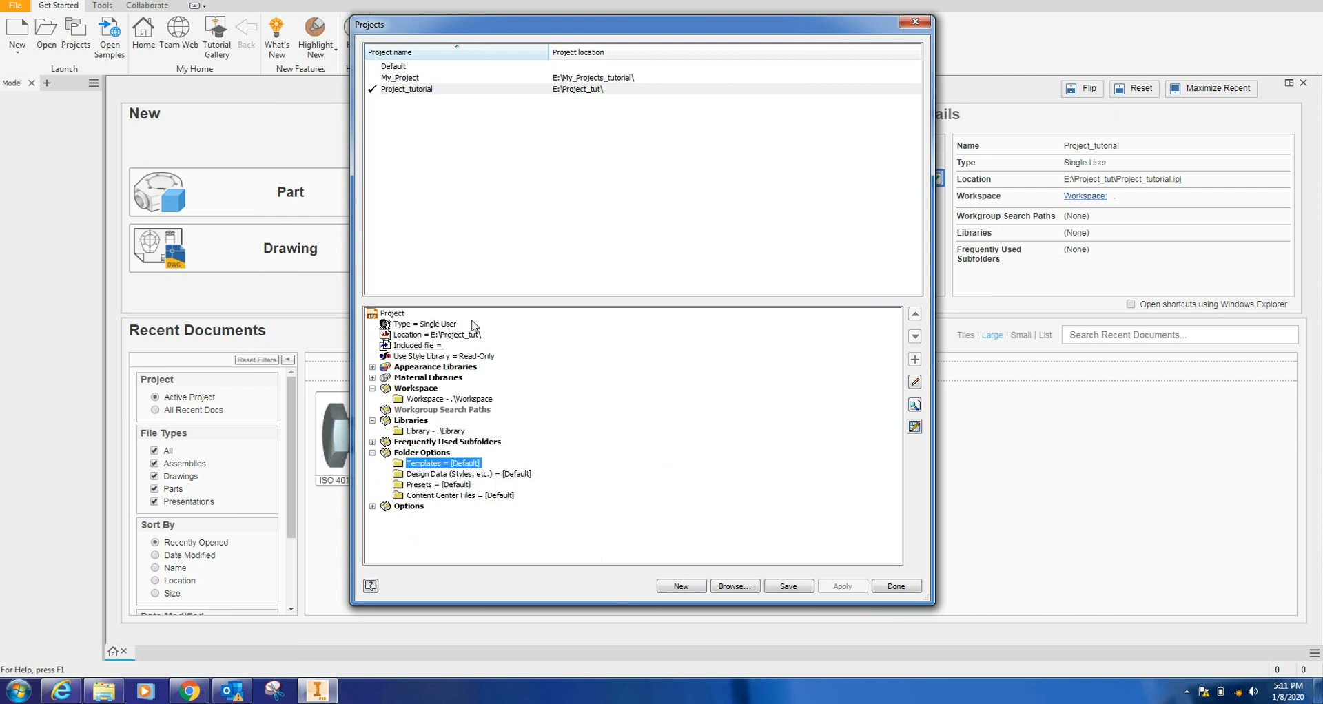
# Switch to Windows Explorer and create a folder named Templates inside E:\Project_tut
pyautogui.click(104, 691)
pyautogui.click(10, 7)
pyautogui.click(10, 7)
pyautogui.click(30, 7)
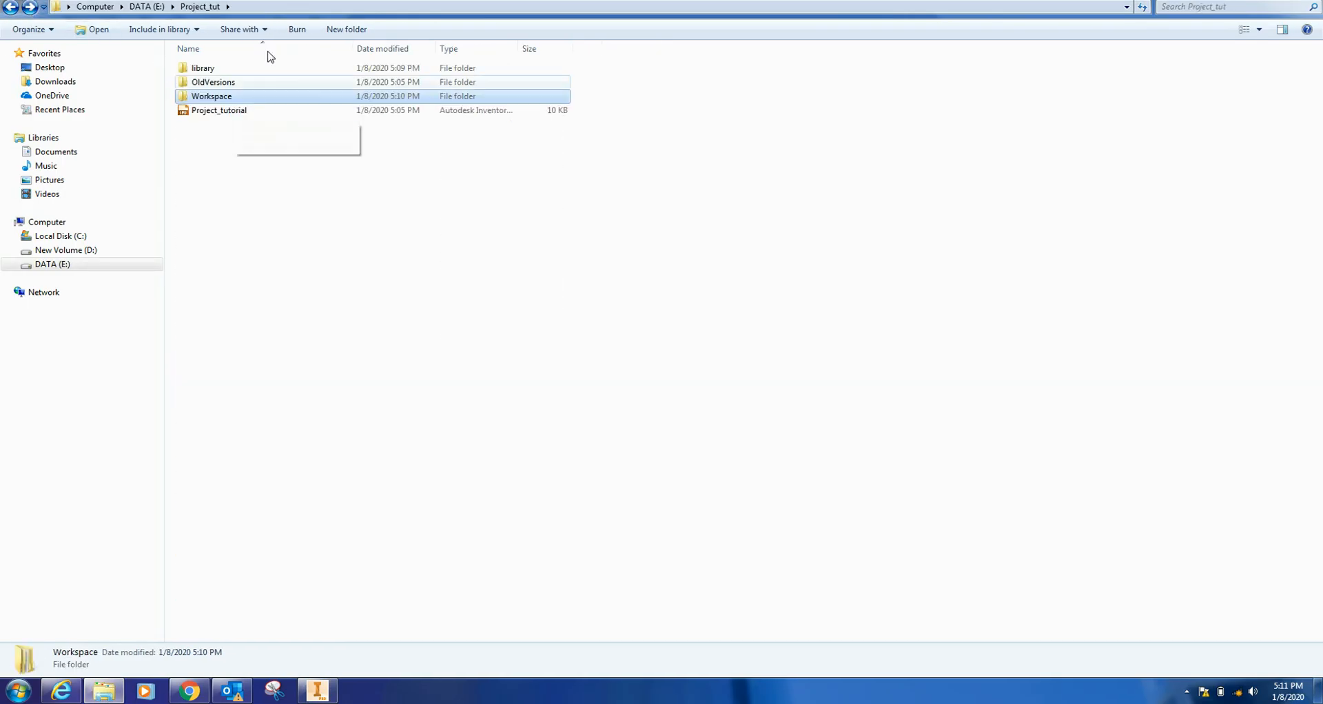
pyautogui.click(347, 29)
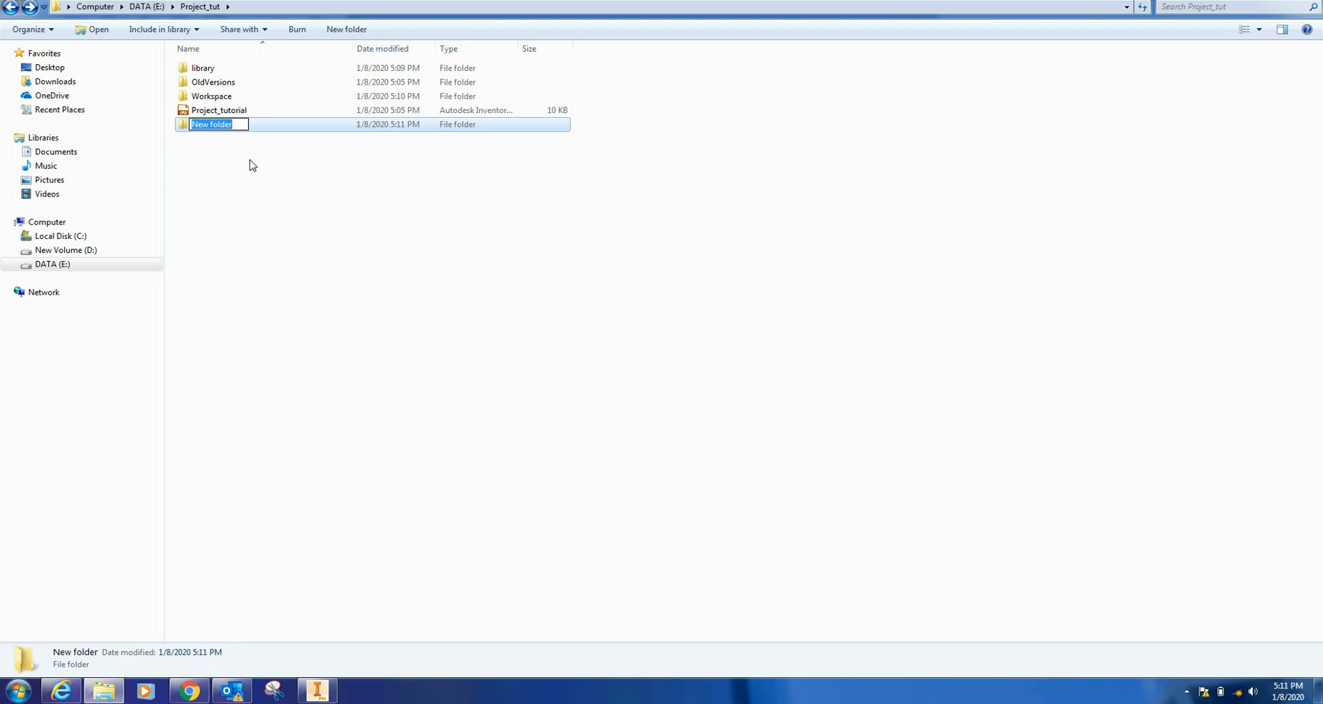
pyautogui.write('Templk')
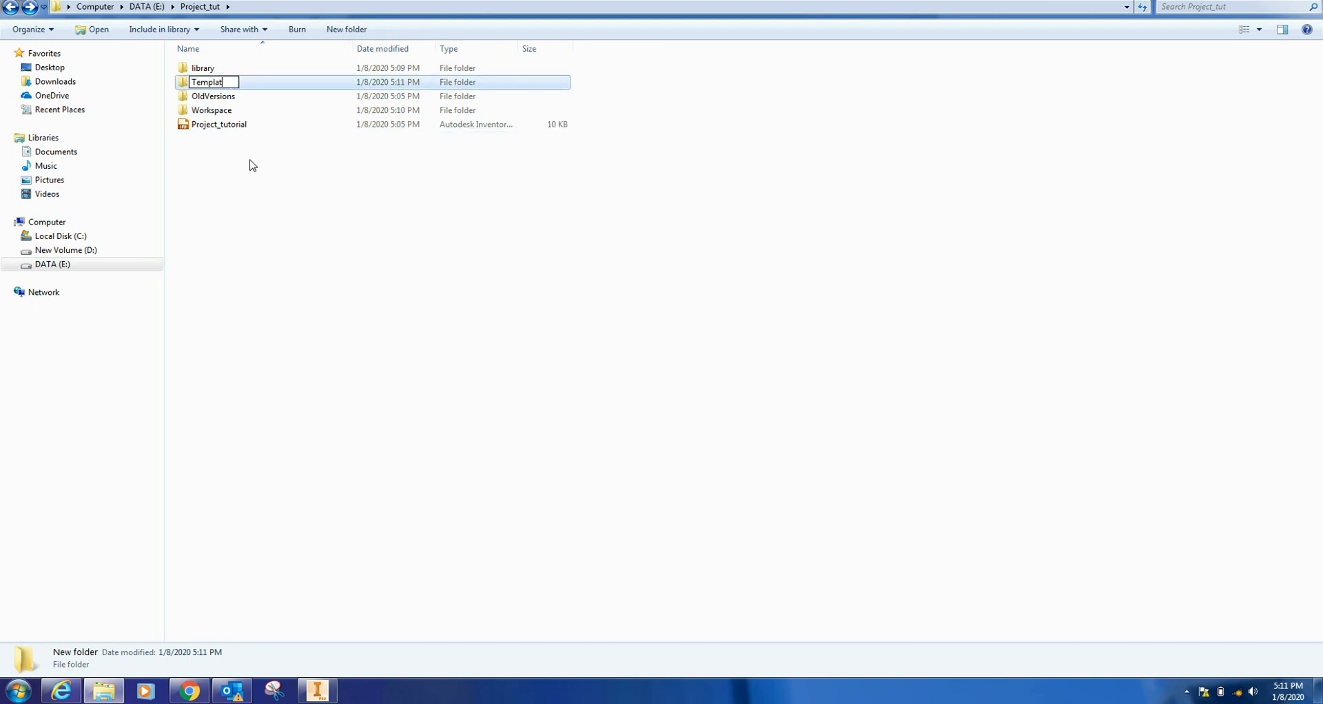
pyautogui.press('Return')
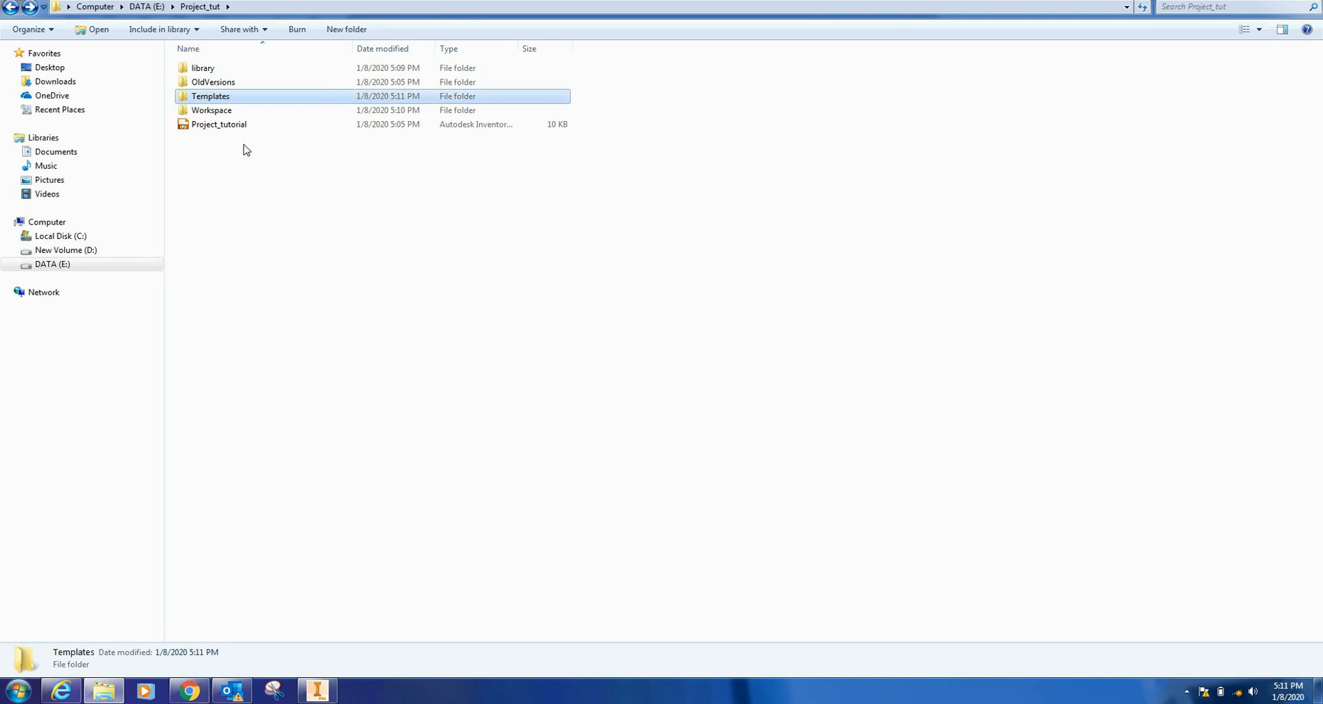
# Open the new Templates folder, and in a second Explorer window browse to C:\Users\Public\Public Documents\Autodesk\Inventor 2020\Templates\en-US
pyautogui.doubleClick(224, 102)
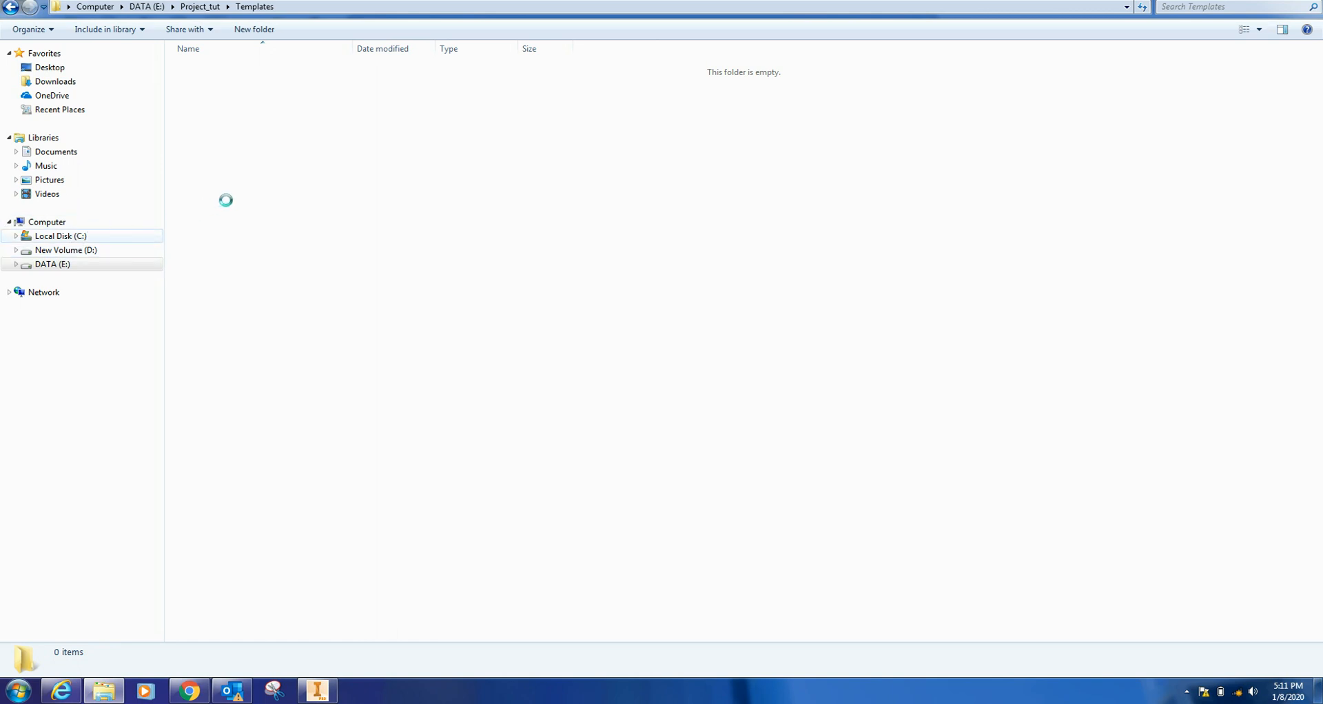
pyautogui.click(195, 265)
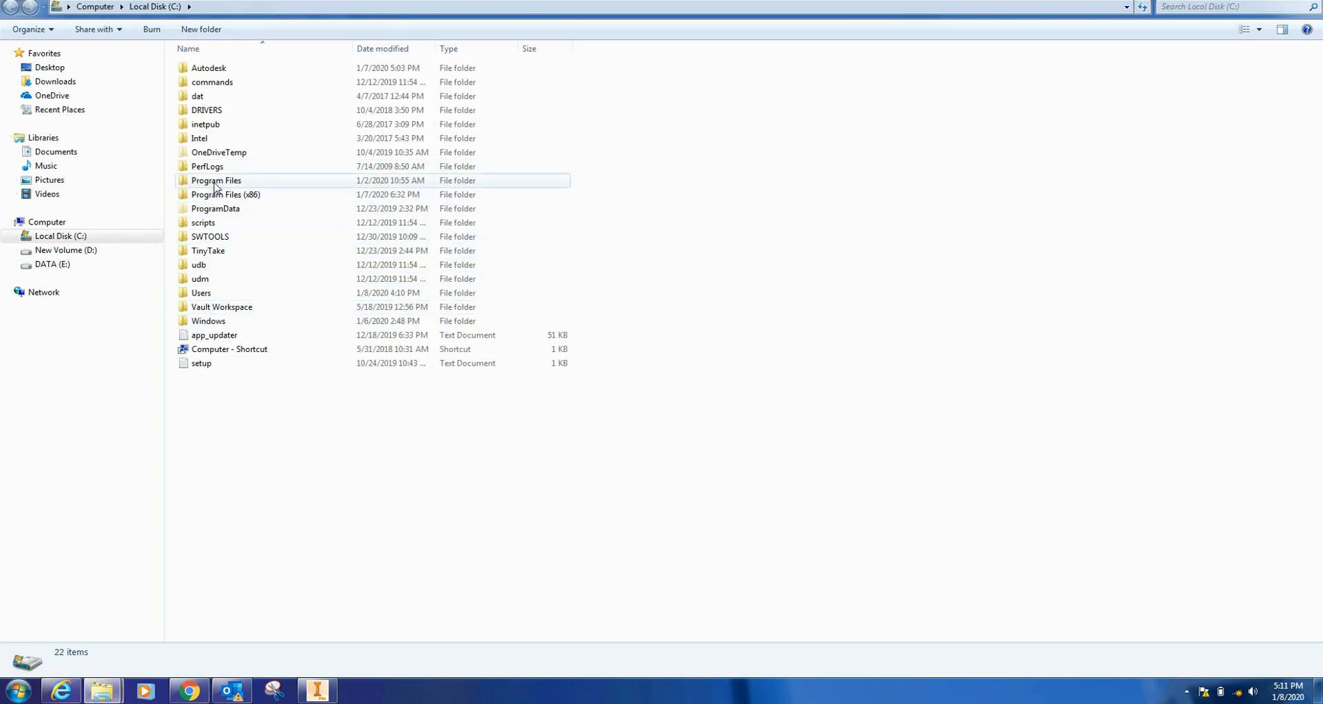
pyautogui.doubleClick(207, 293)
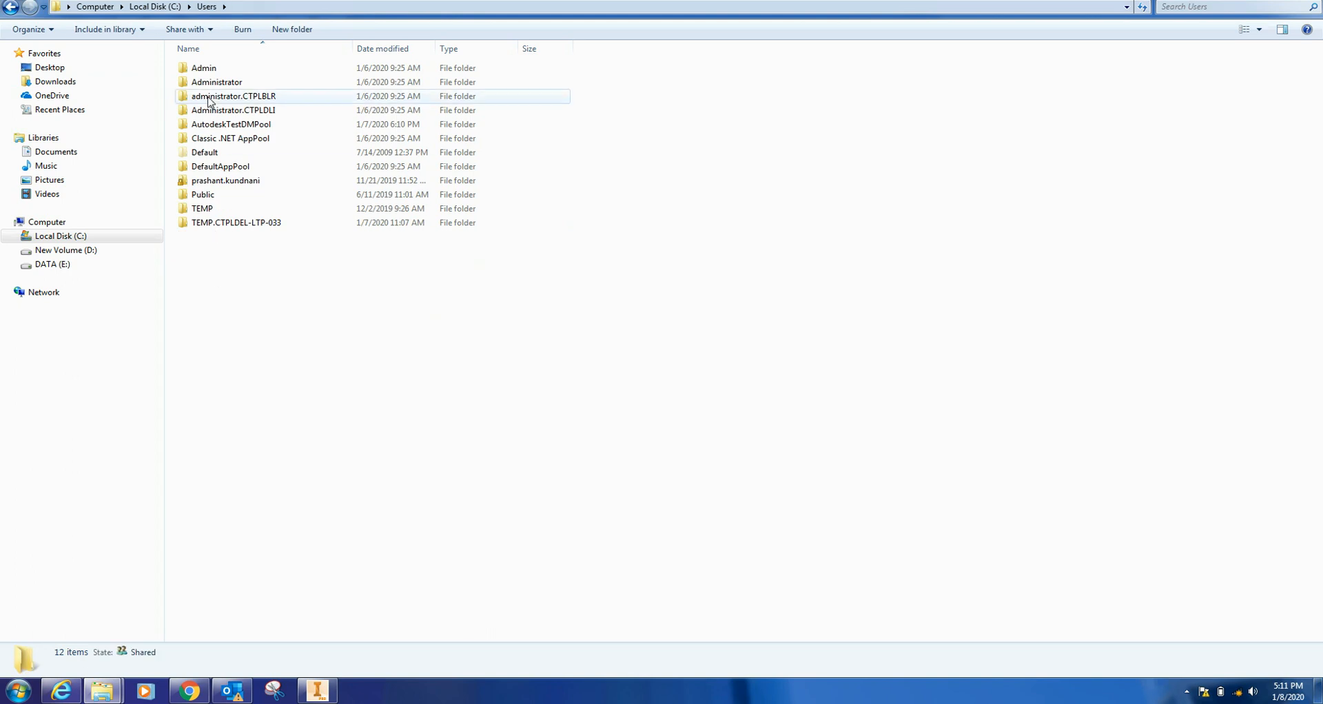
pyautogui.doubleClick(206, 197)
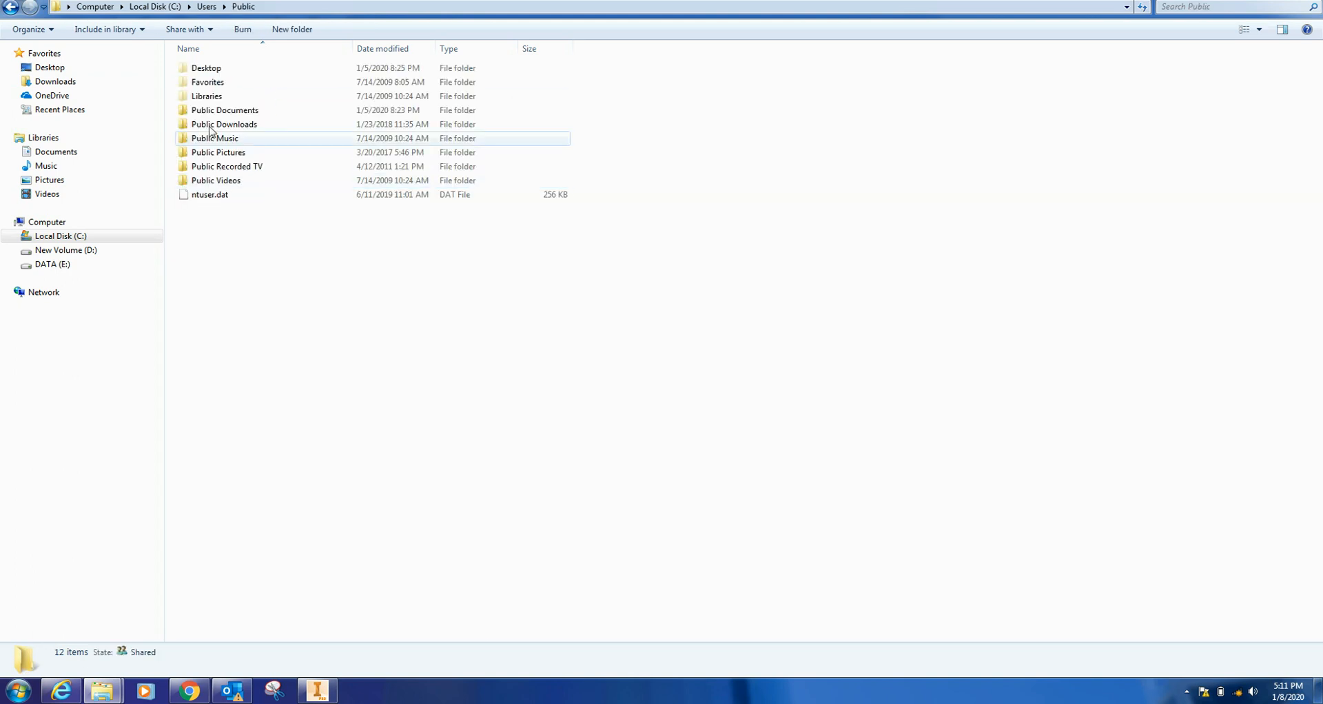
pyautogui.doubleClick(222, 111)
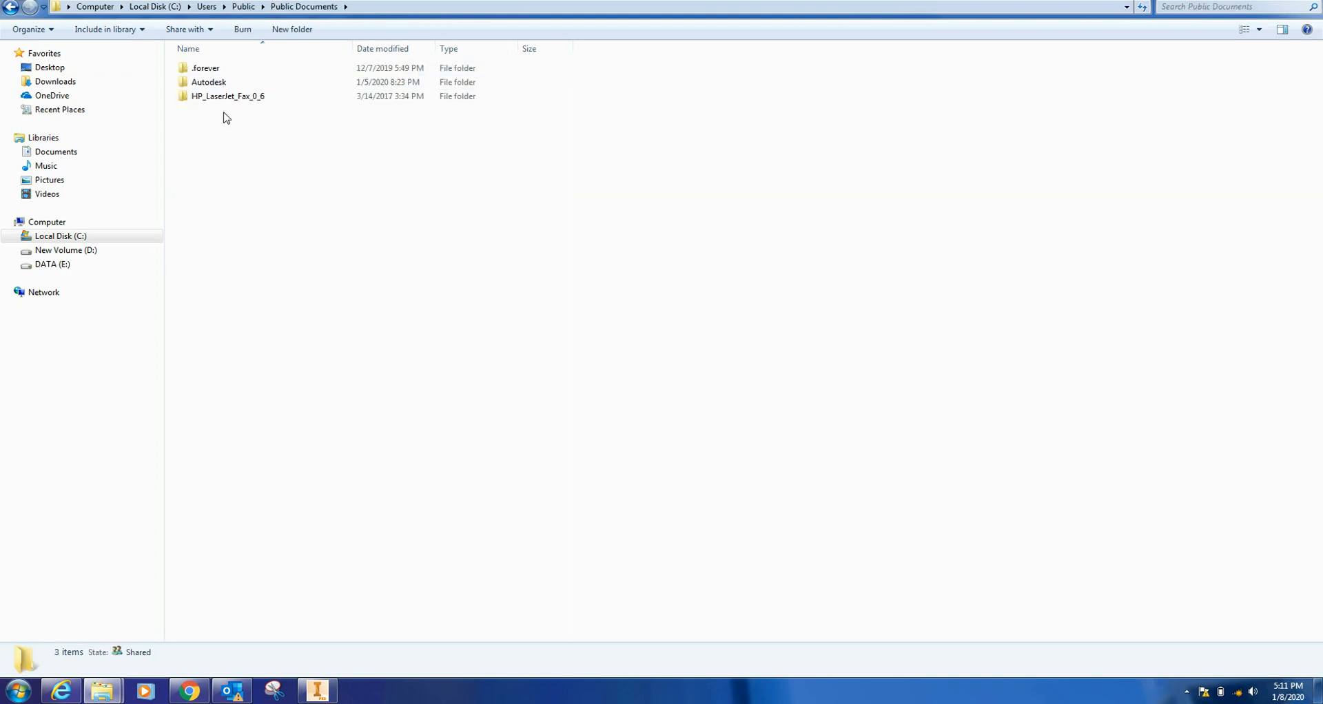
pyautogui.doubleClick(222, 82)
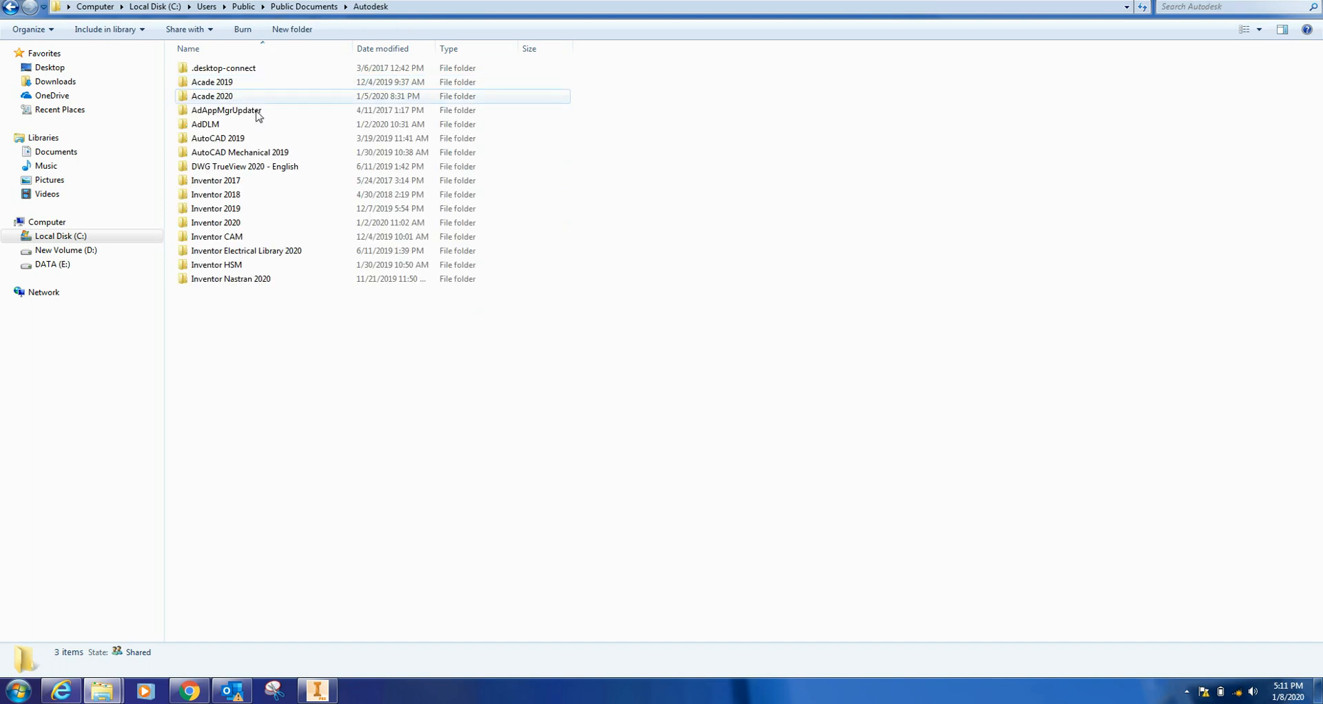
pyautogui.doubleClick(230, 225)
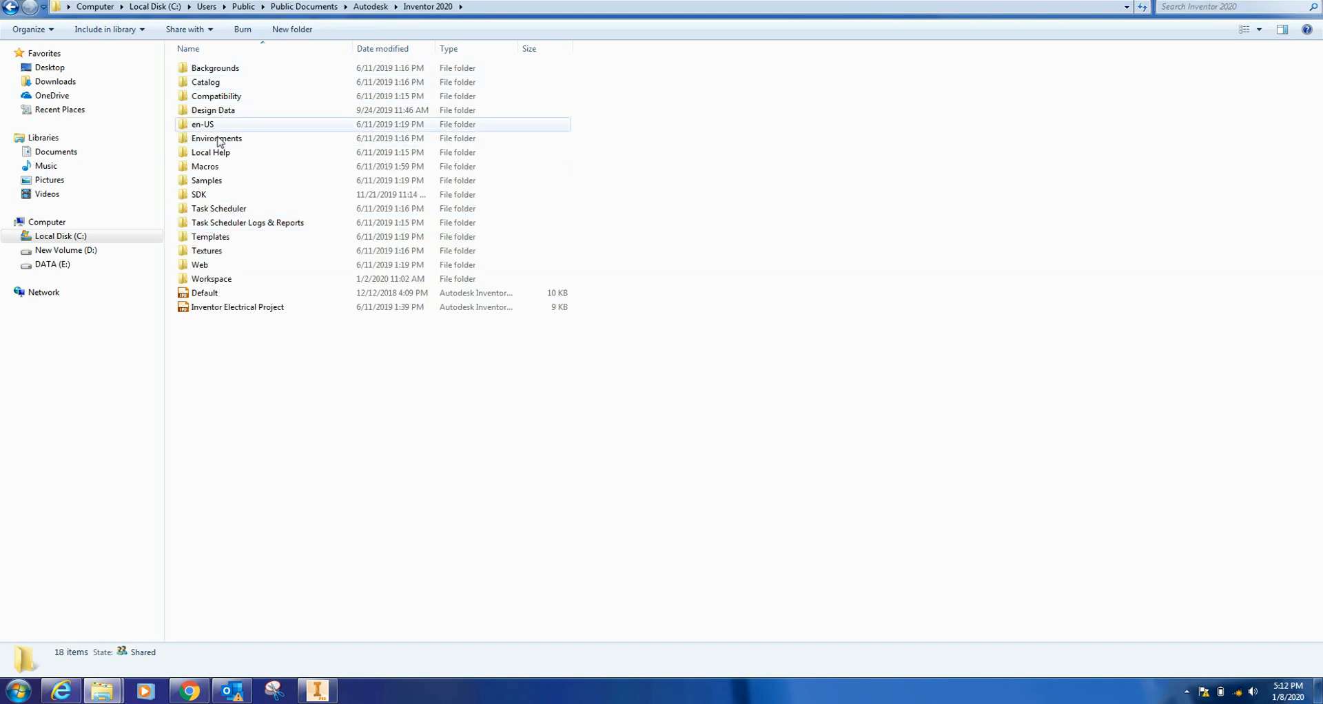
pyautogui.doubleClick(216, 238)
pyautogui.doubleClick(201, 68)
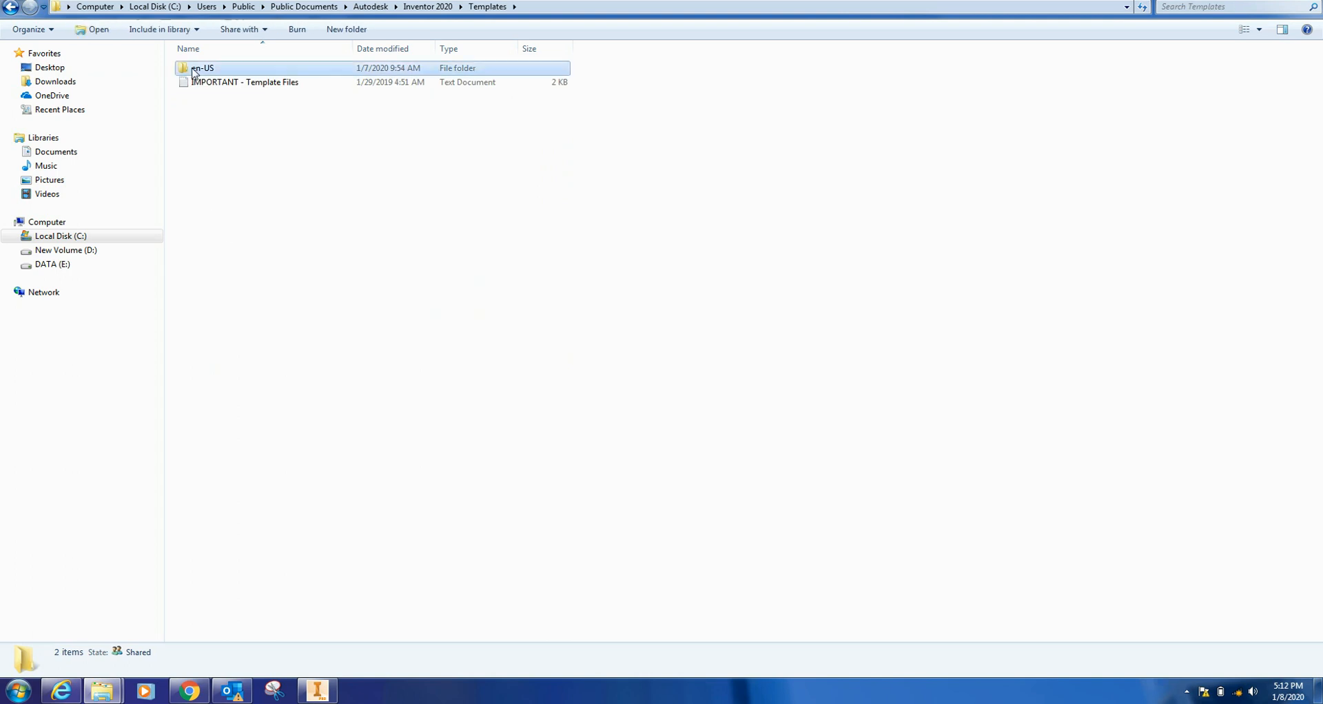
# Check the contents of the en-US Metric template folder and copy that folder into E:\Project_tut\Templates
pyautogui.click(211, 85)
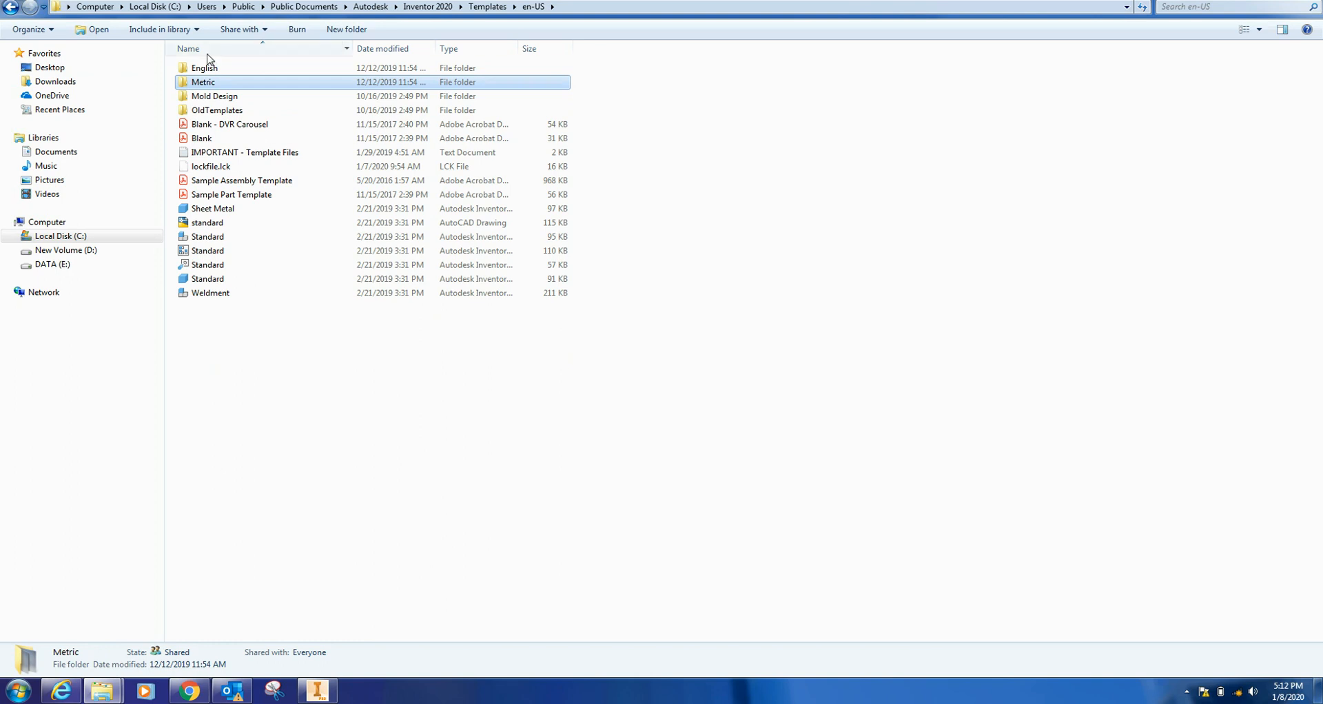
pyautogui.doubleClick(220, 82)
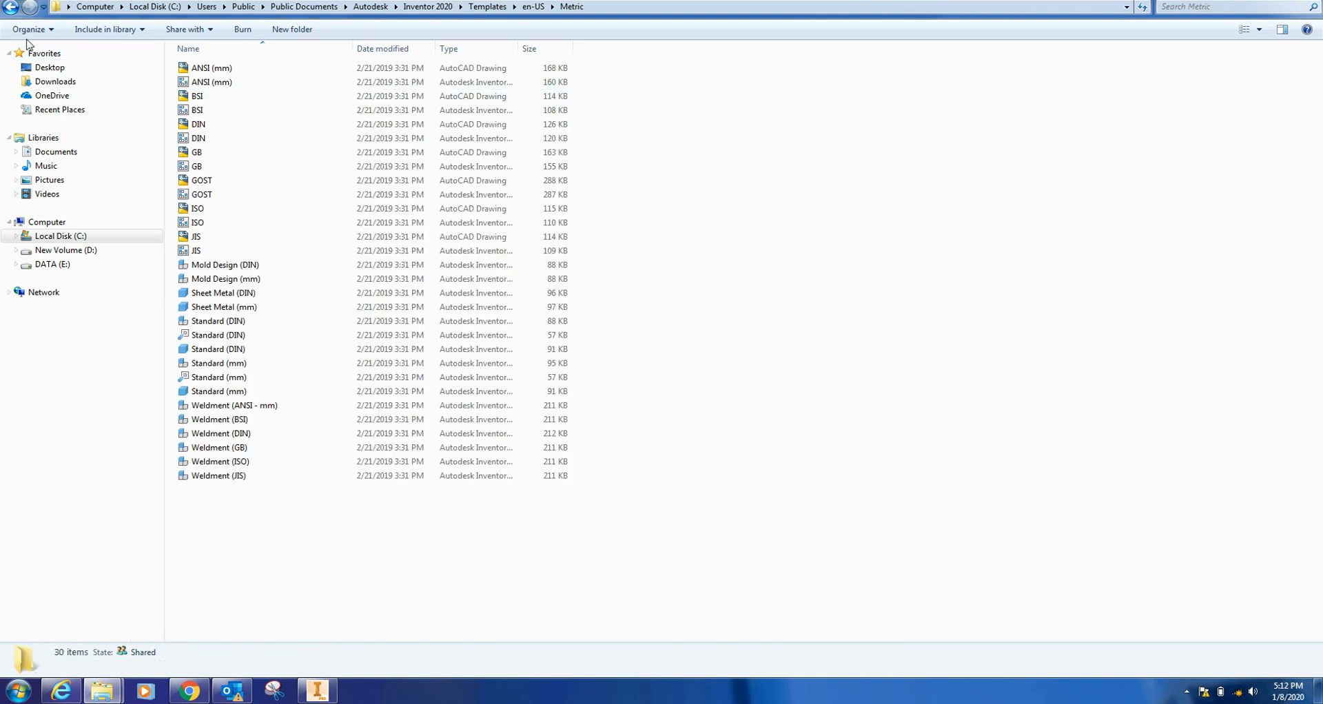
pyautogui.click(10, 7)
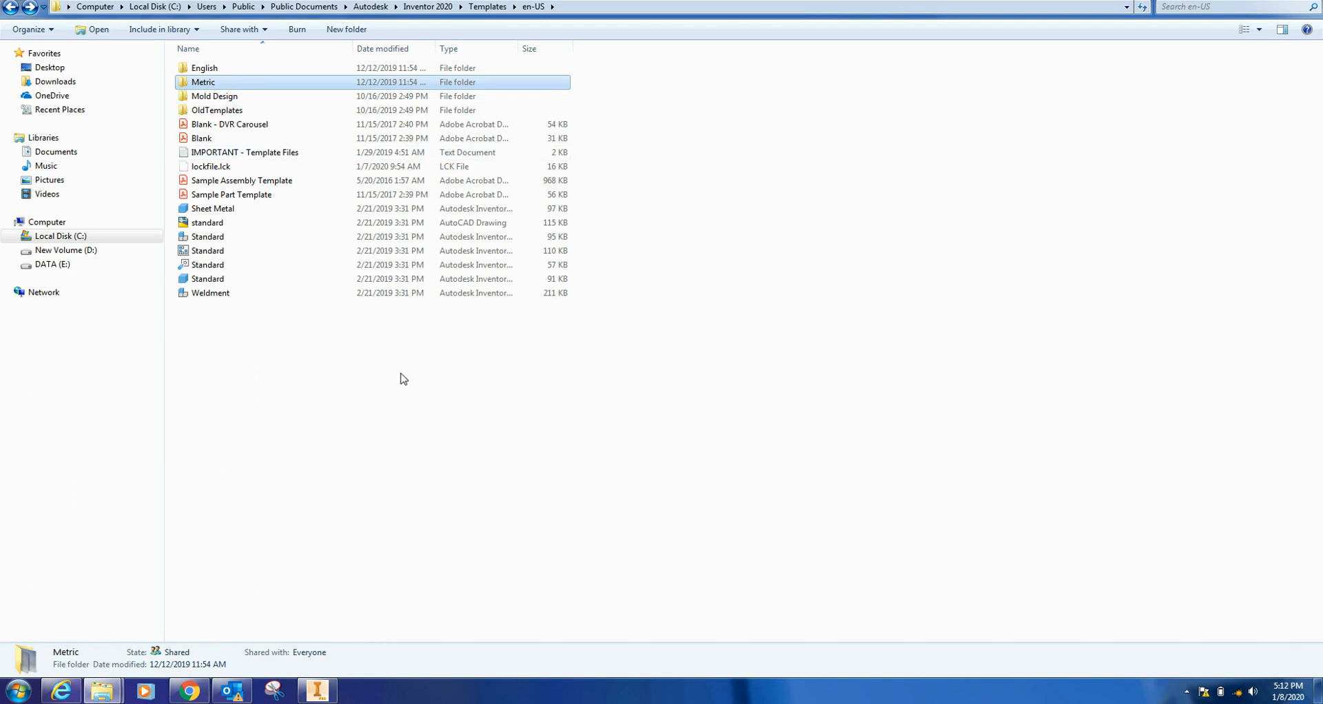
pyautogui.click(116, 696)
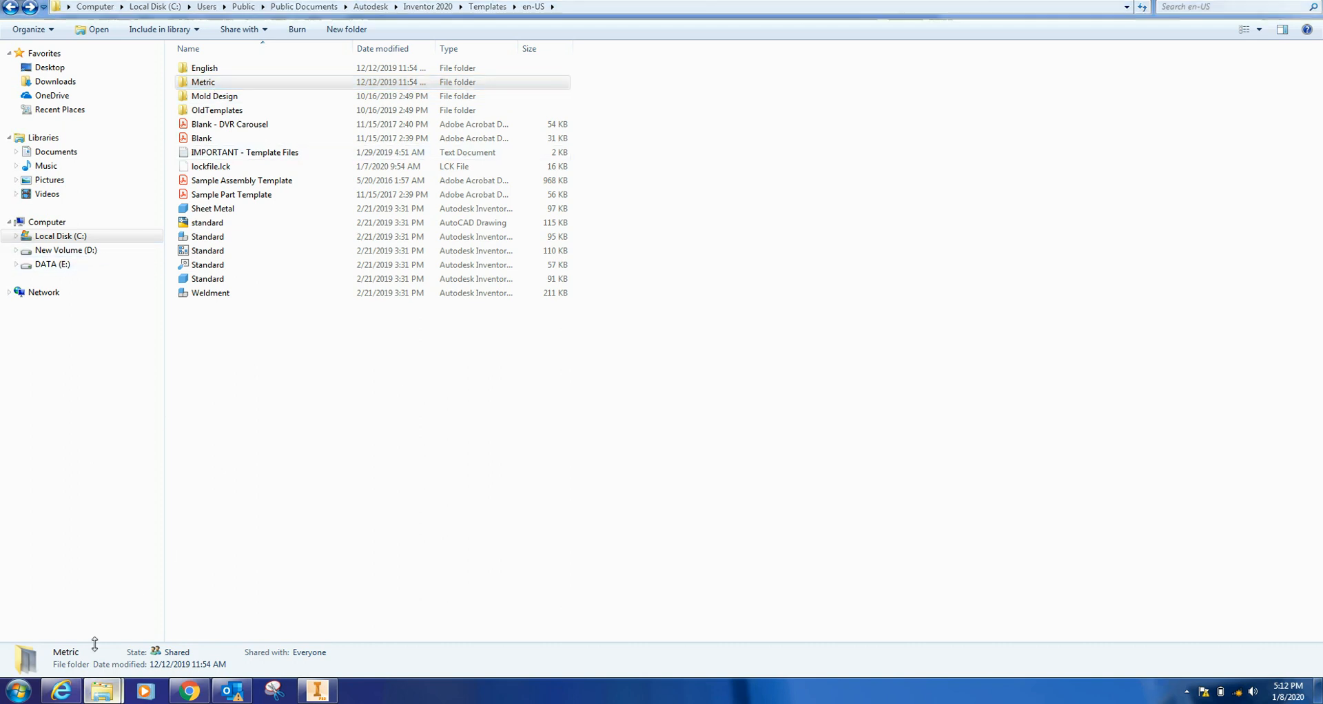
pyautogui.click(90, 606)
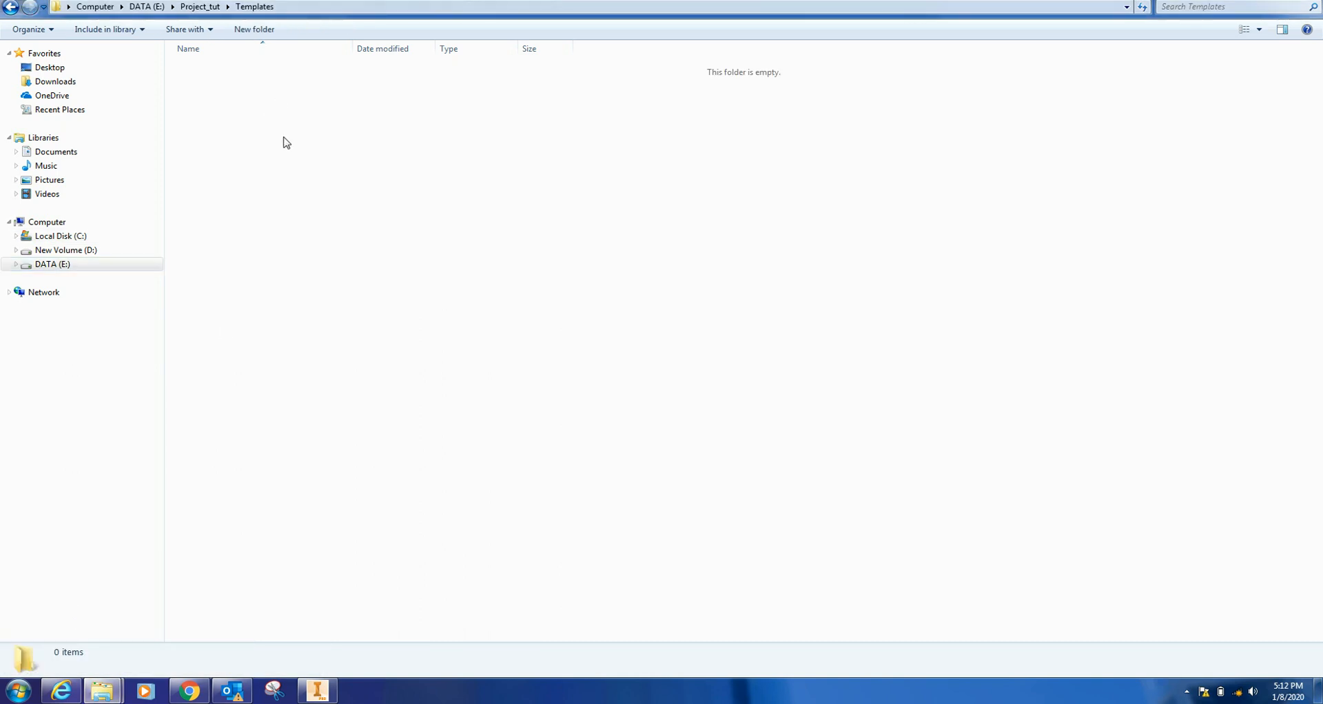
pyautogui.hotkey('ctrl', 'v')
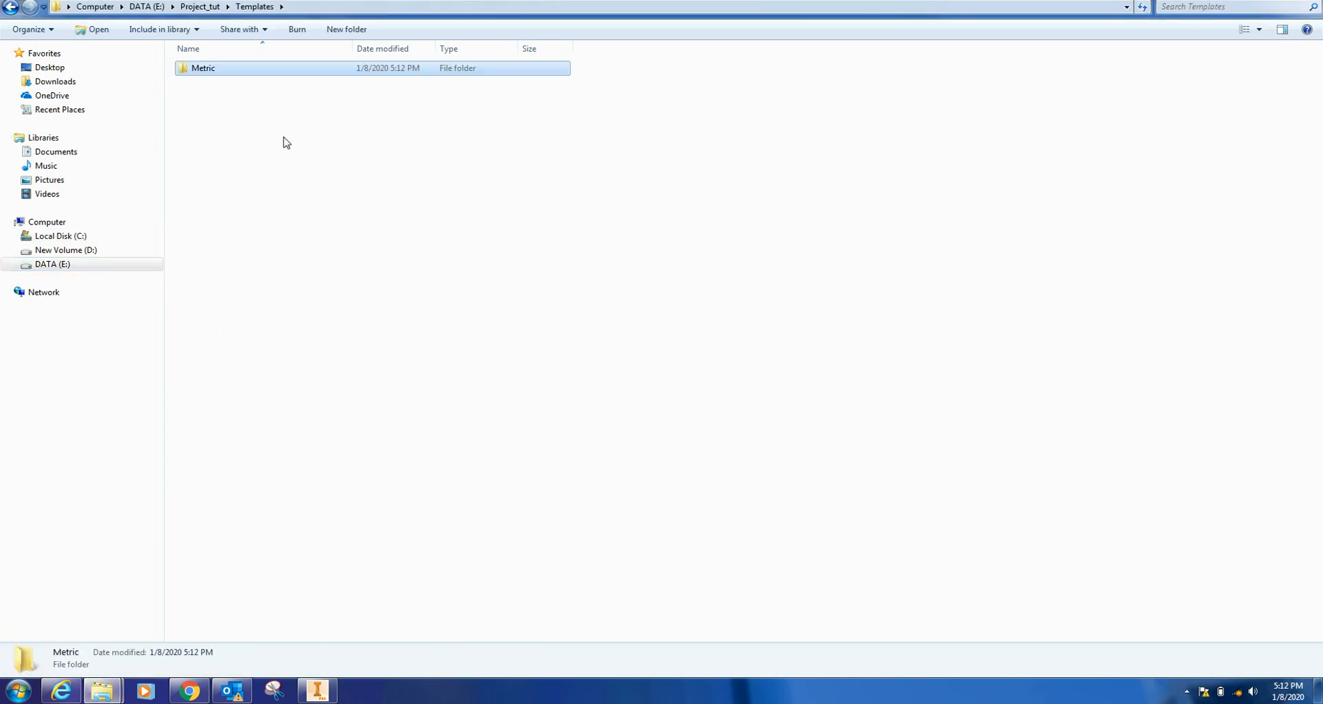
pyautogui.click(12, 8)
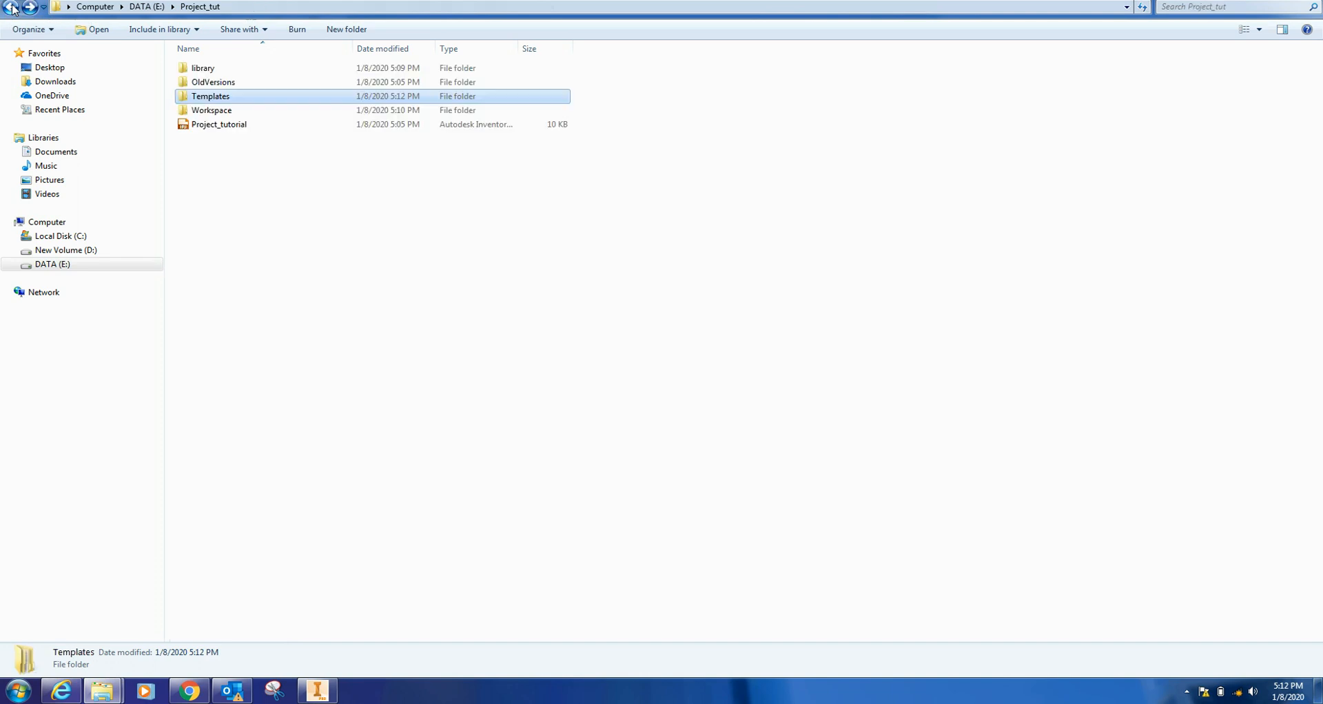
# Switch back to Inventor, open the project's Templates path for editing and browse for its folder, collapsing the C: drive tree
pyautogui.click(304, 693)
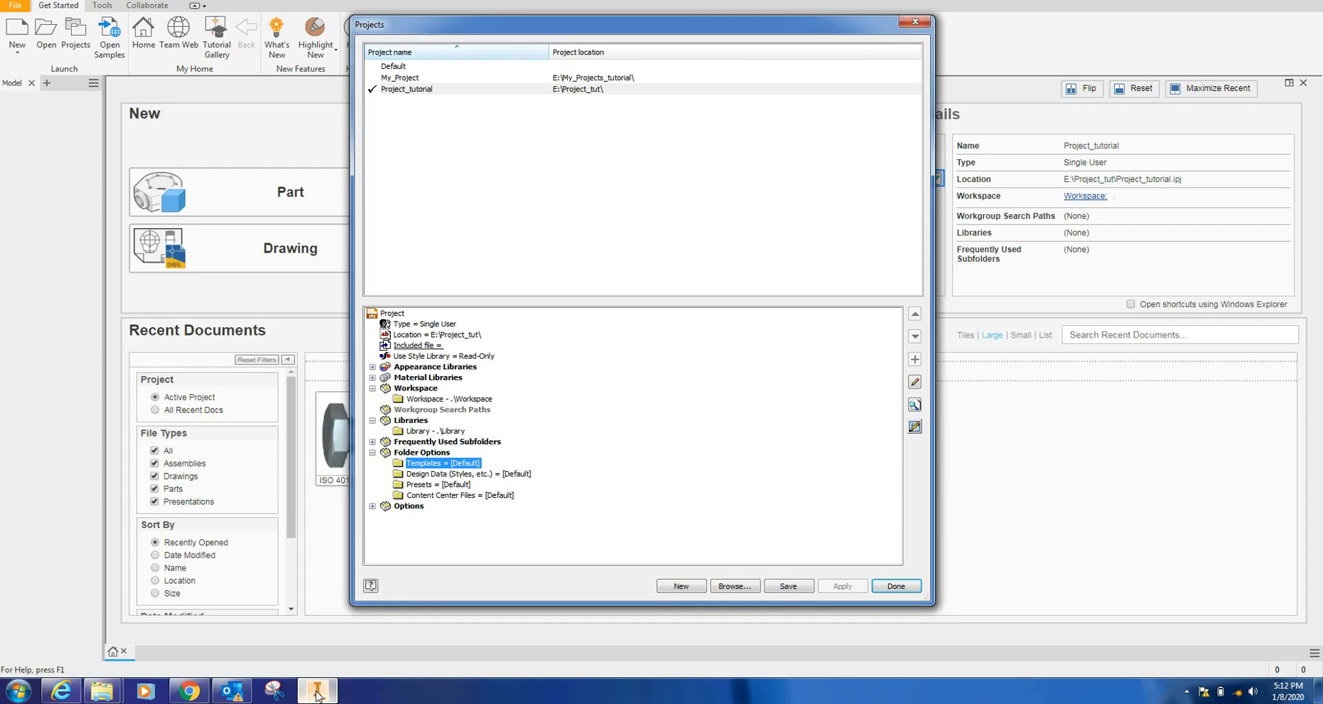
pyautogui.rightClick(448, 468)
pyautogui.click(486, 474)
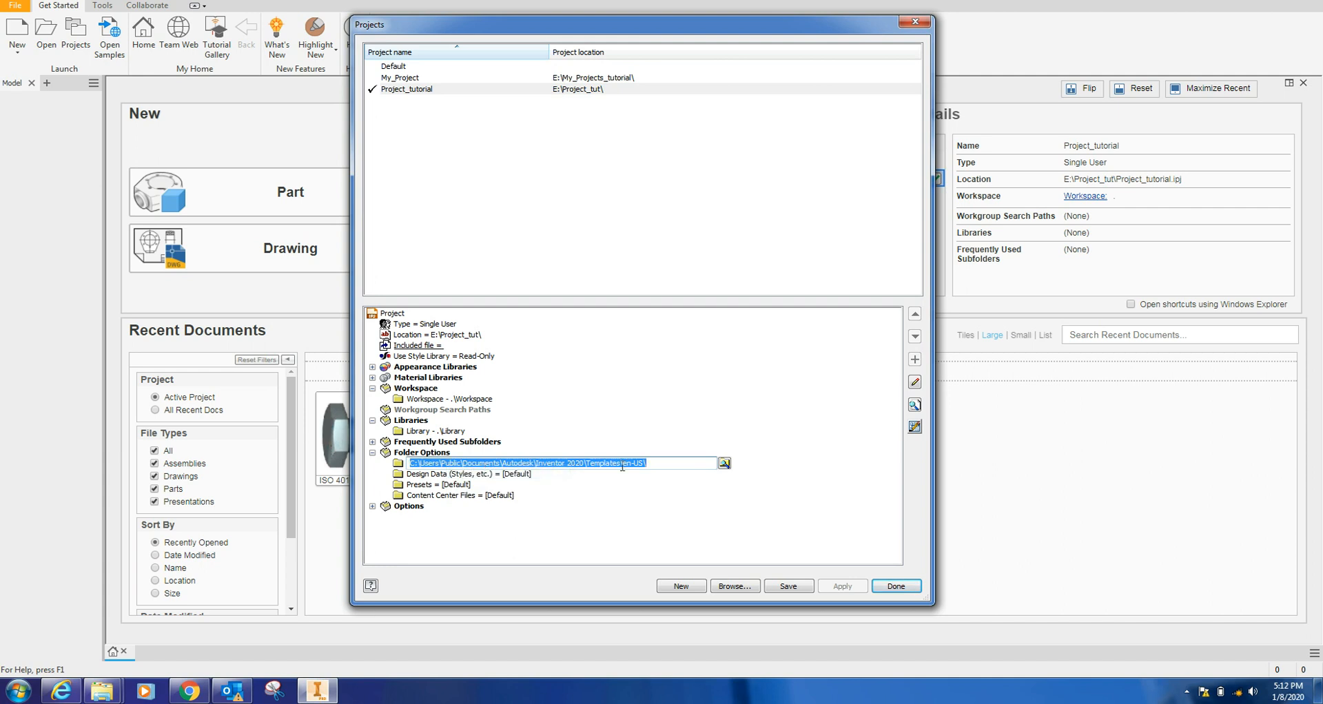
pyautogui.click(723, 463)
pyautogui.scroll(-2, 627, 308)
pyautogui.click(600, 268)
pyautogui.scroll(1, 609, 300)
pyautogui.scroll(12, 609, 301)
pyautogui.scroll(5, 582, 301)
pyautogui.click(559, 295)
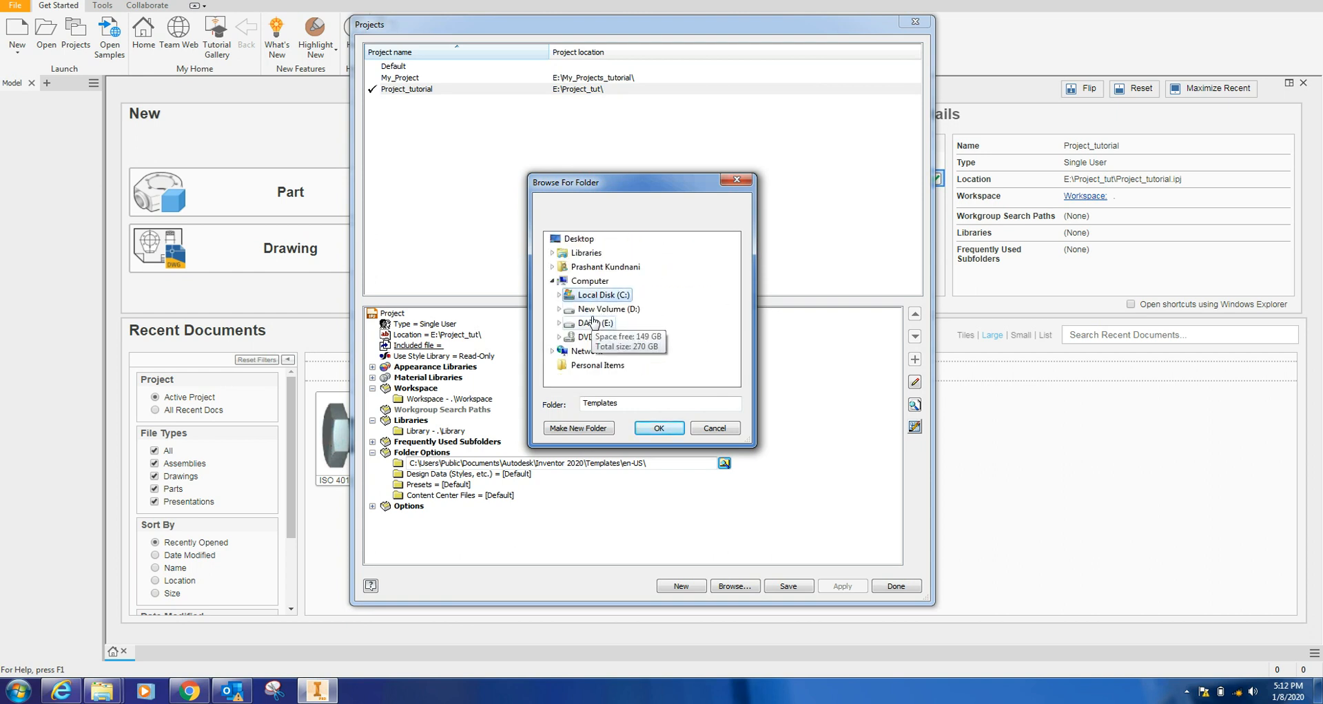
# Set the project's Templates path to the E:\Project_tut\Templates folder
pyautogui.click(559, 323)
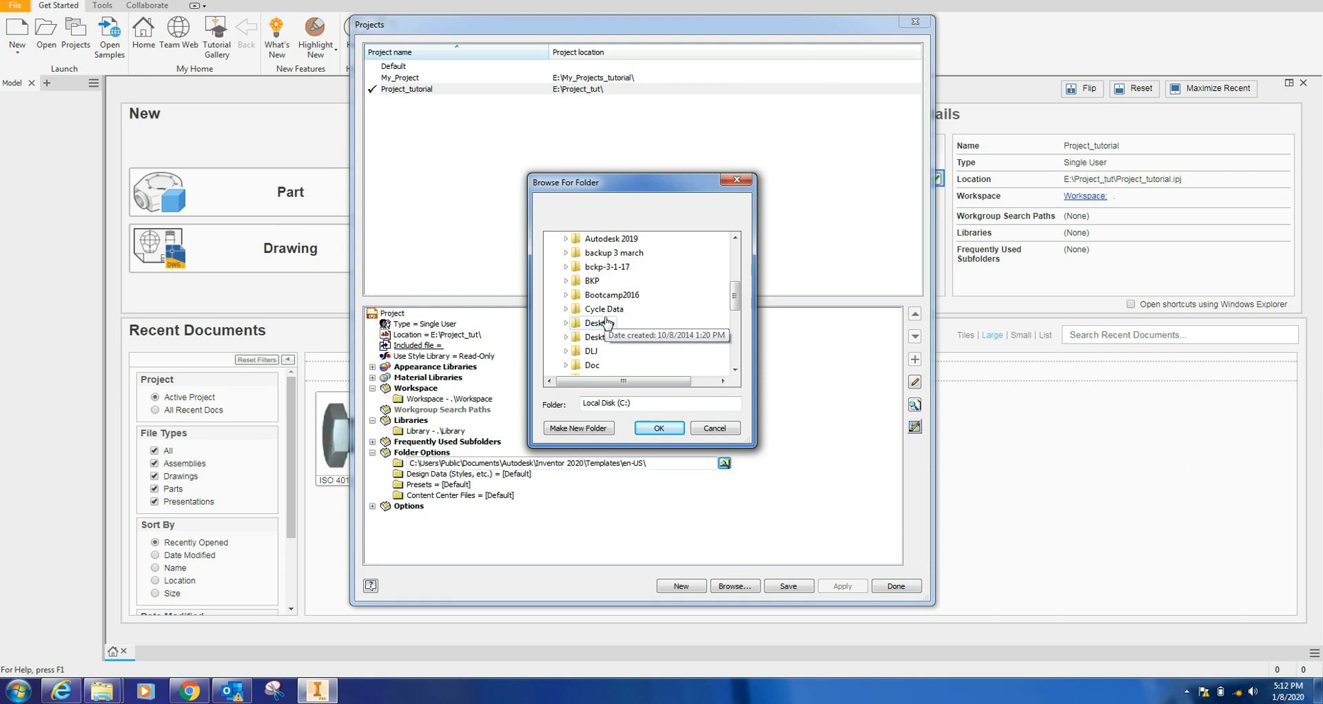
pyautogui.scroll(-10, 606, 321)
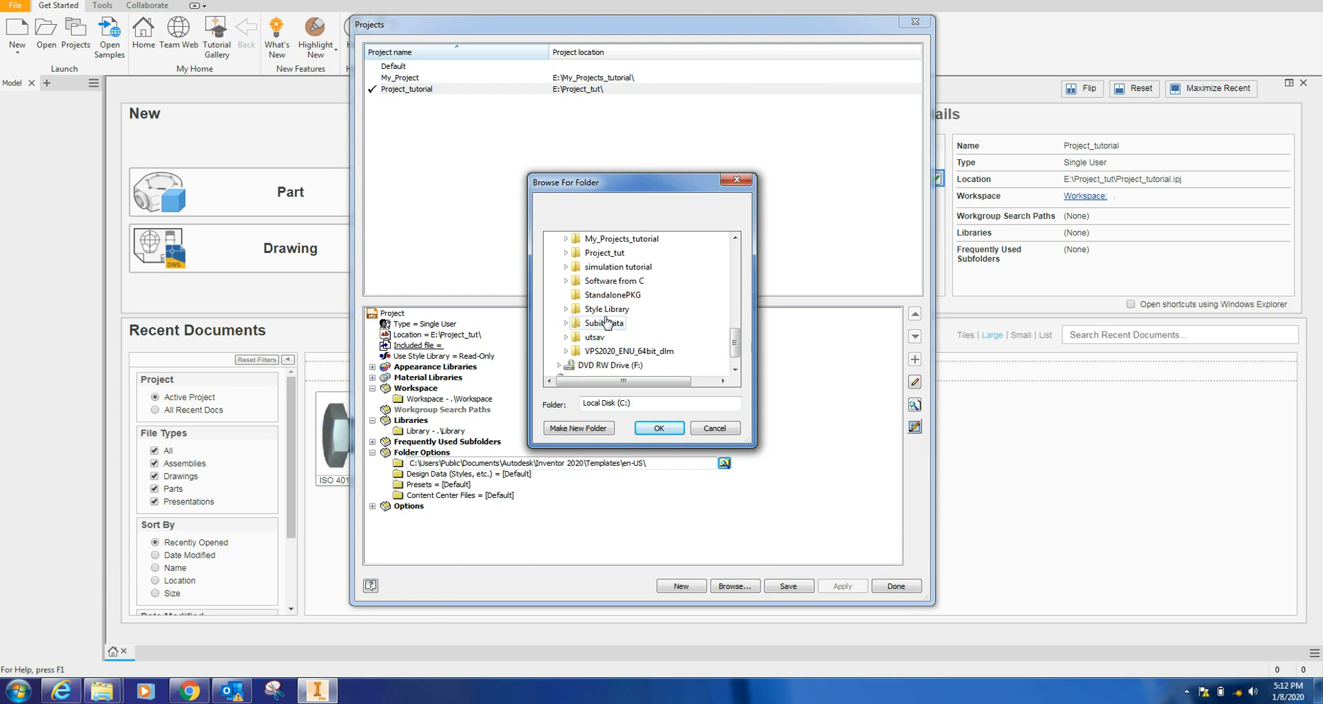
pyautogui.scroll(10, 601, 324)
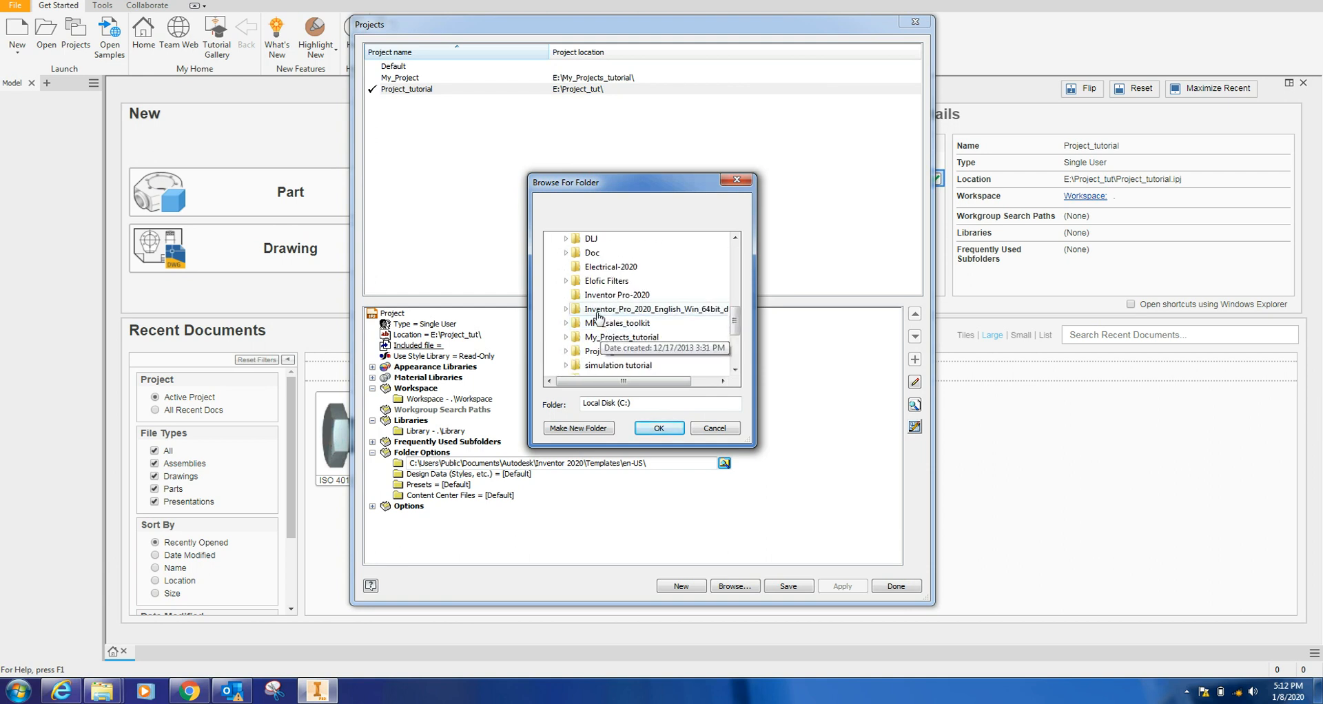
pyautogui.scroll(1, 598, 317)
pyautogui.scroll(-4, 598, 324)
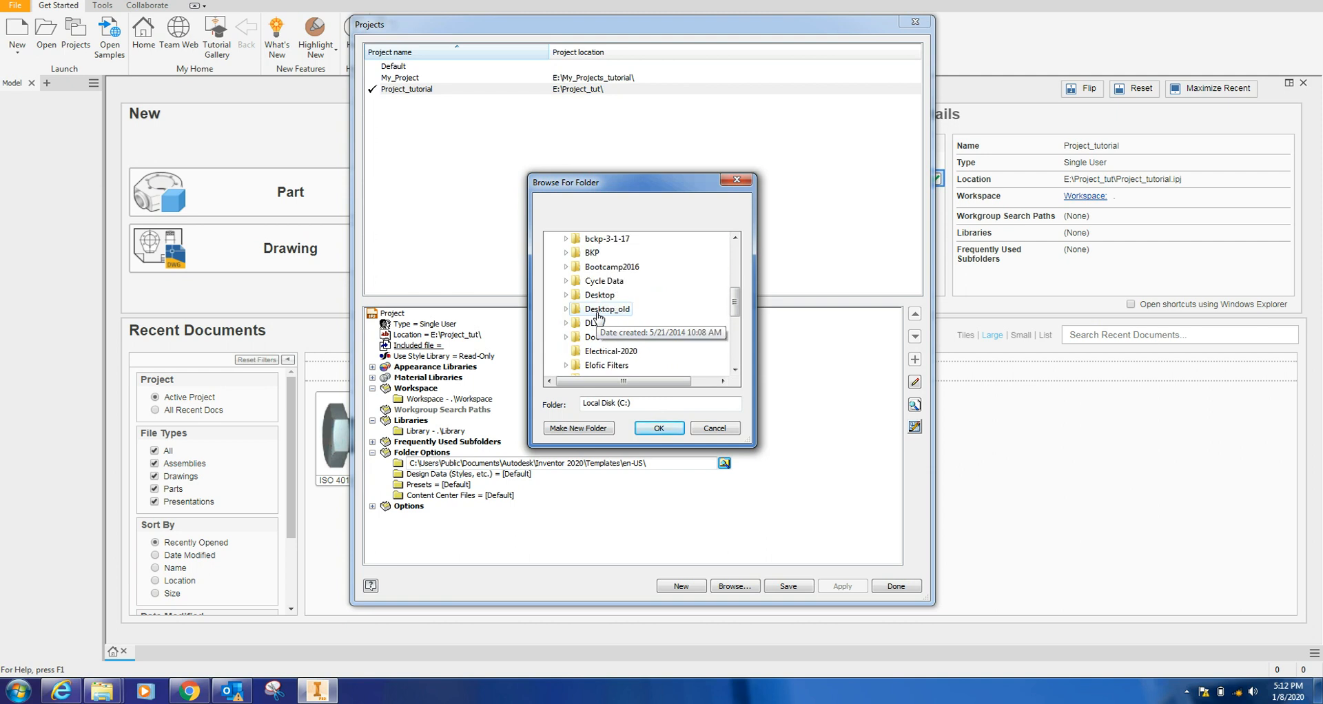
pyautogui.click(566, 309)
pyautogui.scroll(-1, 613, 336)
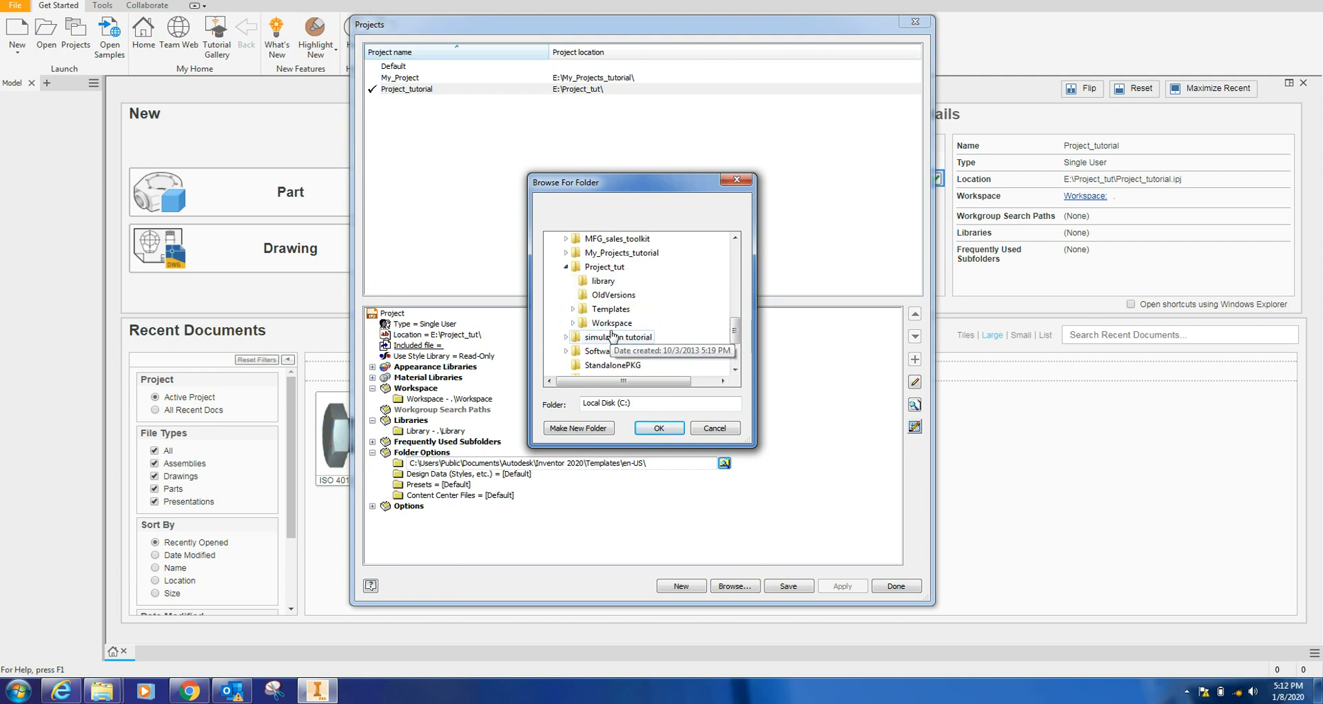
pyautogui.click(573, 310)
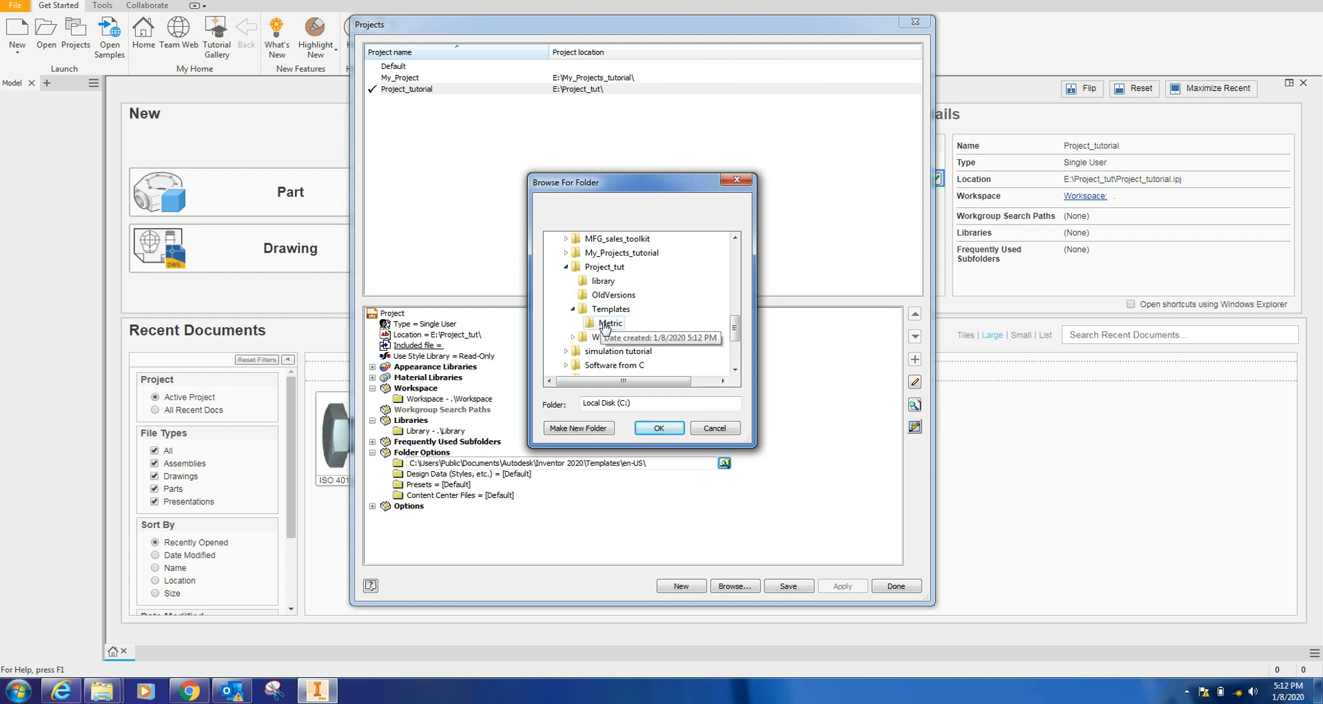
pyautogui.click(607, 312)
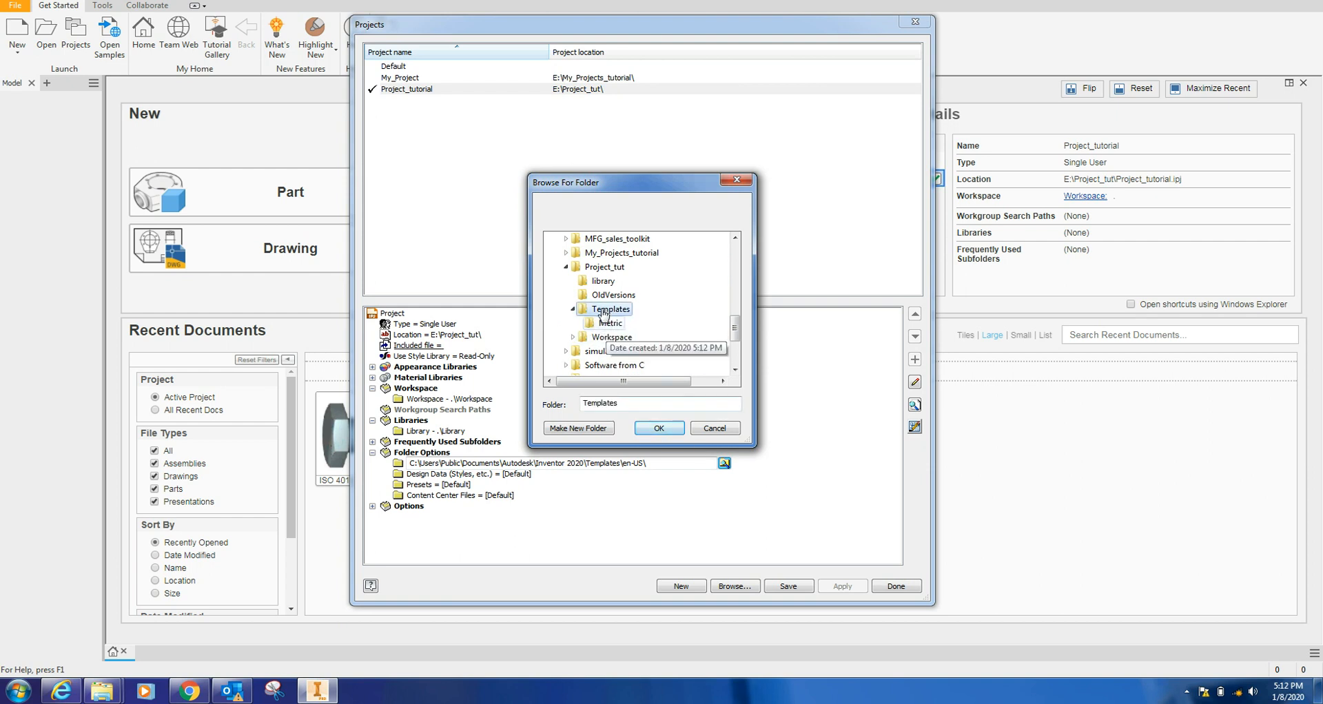
pyautogui.scroll(2, 612, 321)
pyautogui.scroll(-2, 613, 324)
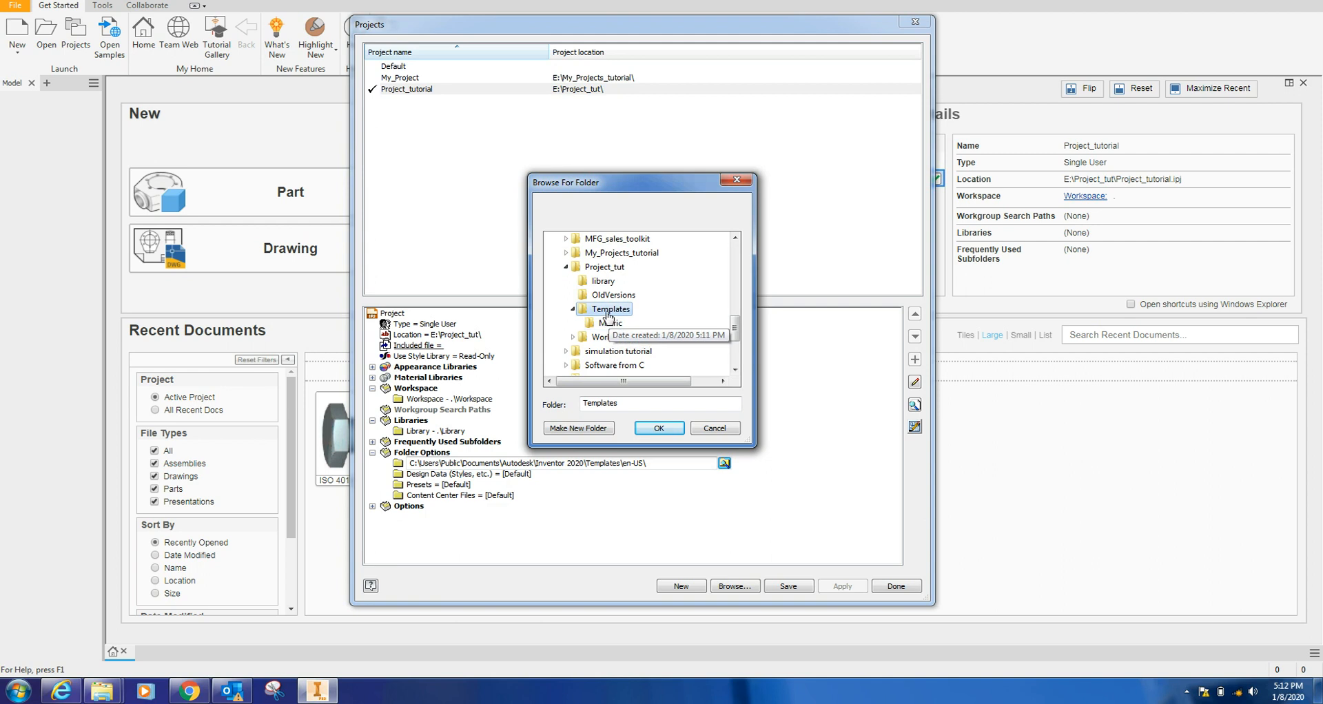
pyautogui.click(659, 429)
pyautogui.click(613, 459)
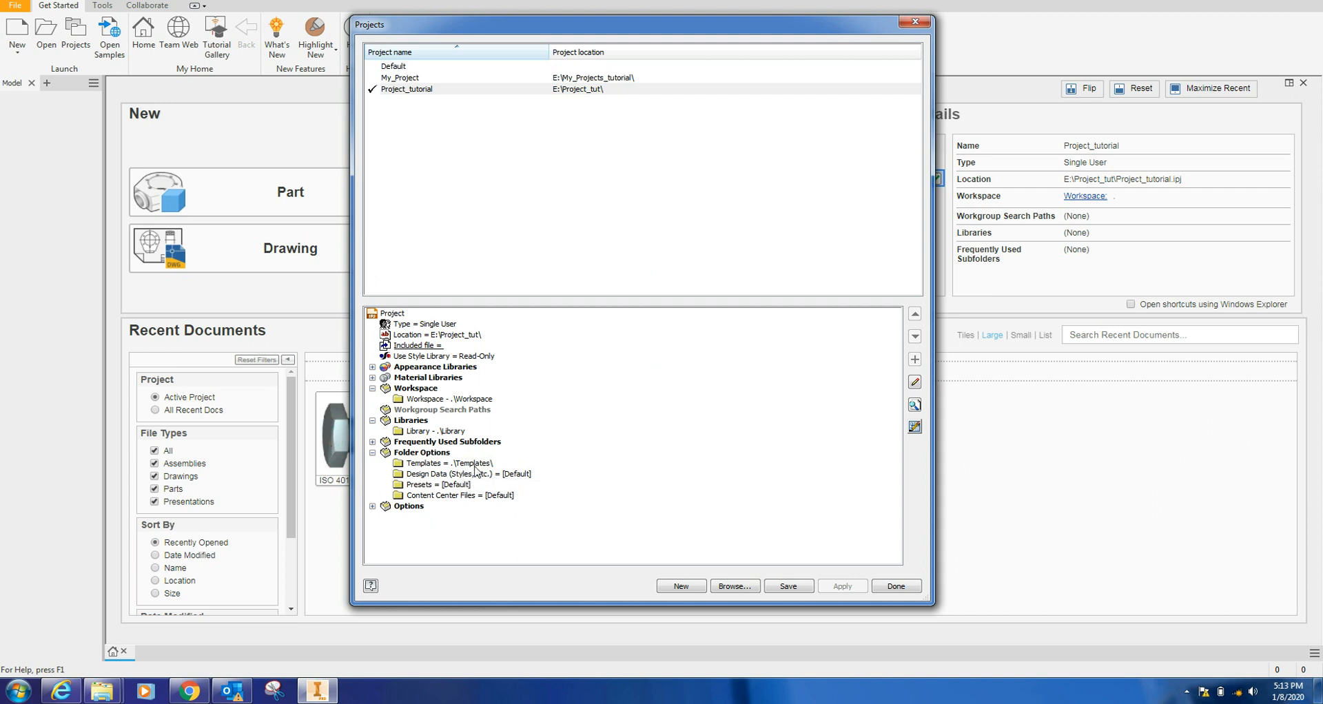
# Select the Design Data folder option, check the Project_tut folder in Windows Explorer and return to Inventor
pyautogui.click(423, 476)
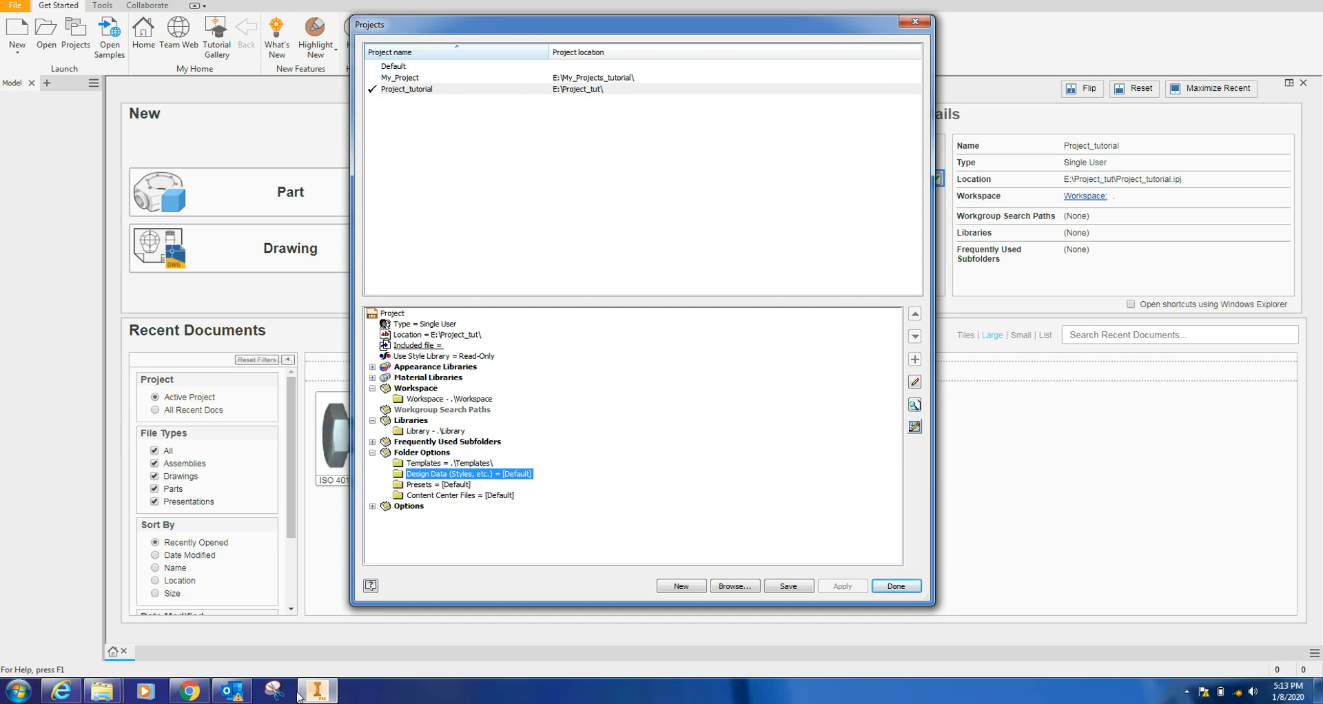
pyautogui.moveTo(106, 698)
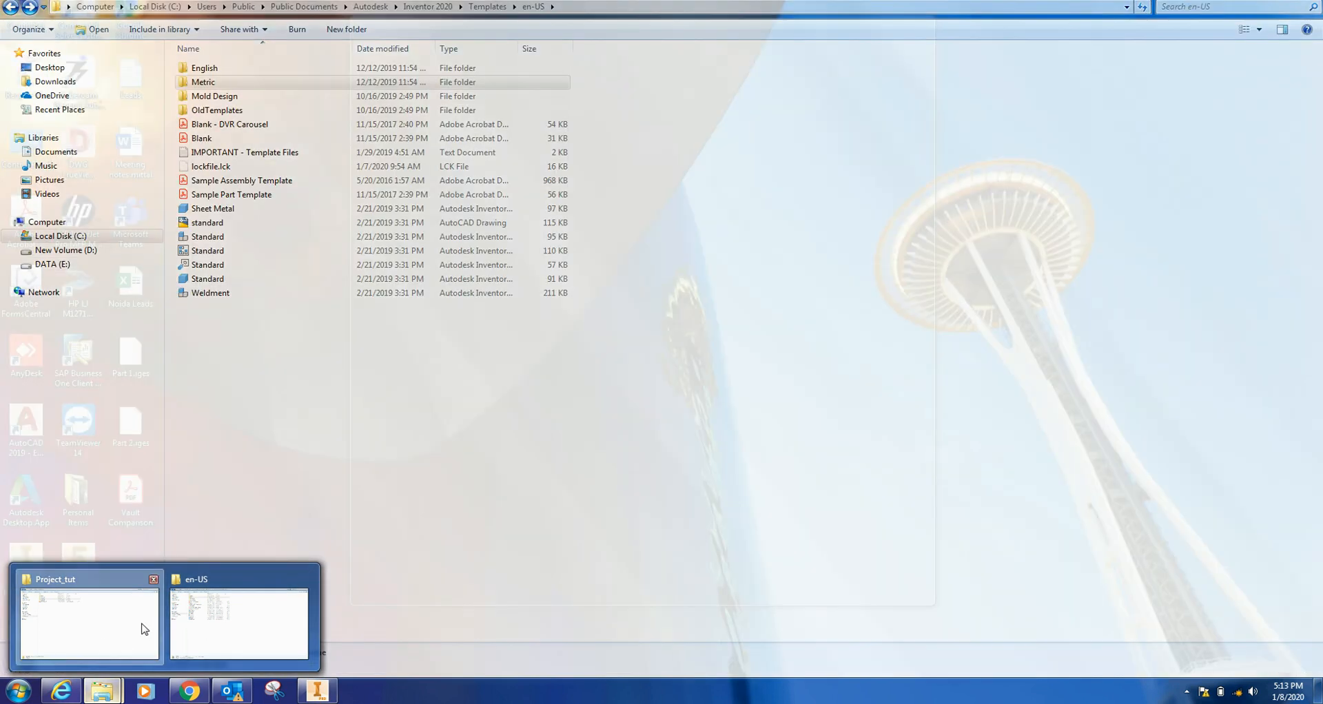
pyautogui.click(140, 627)
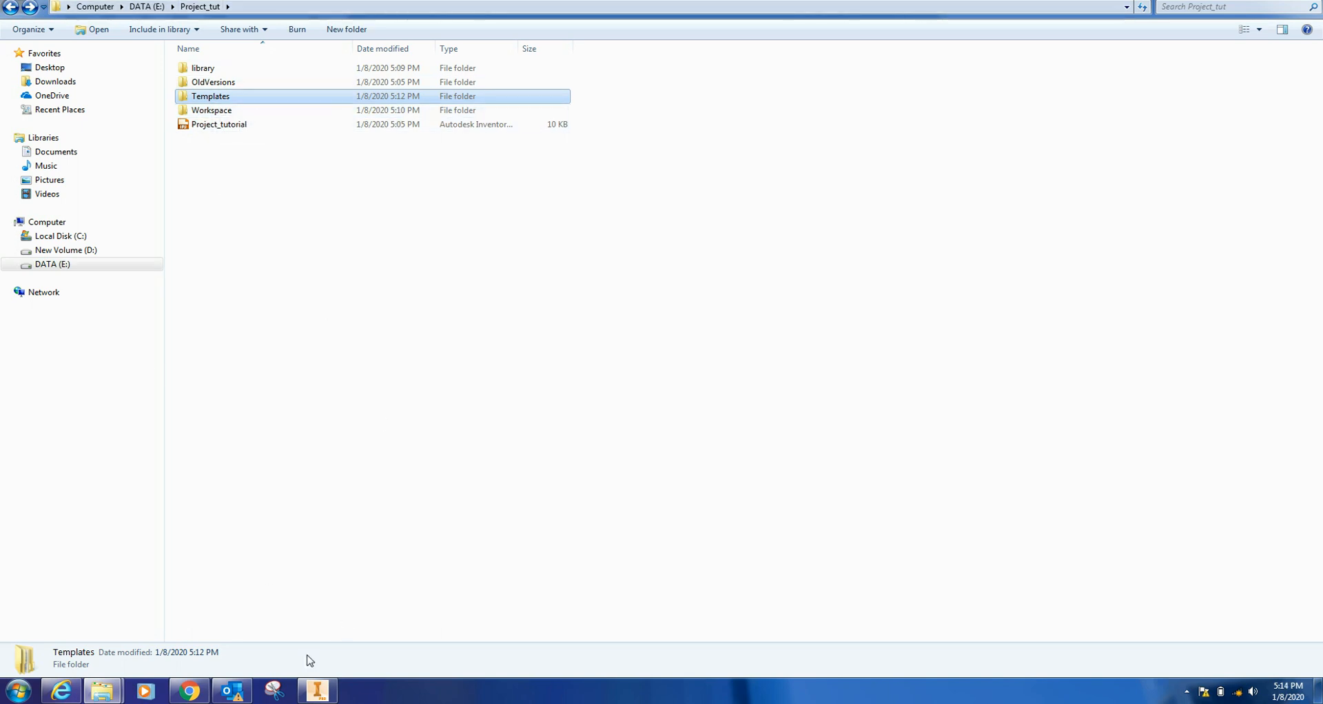
pyautogui.click(317, 691)
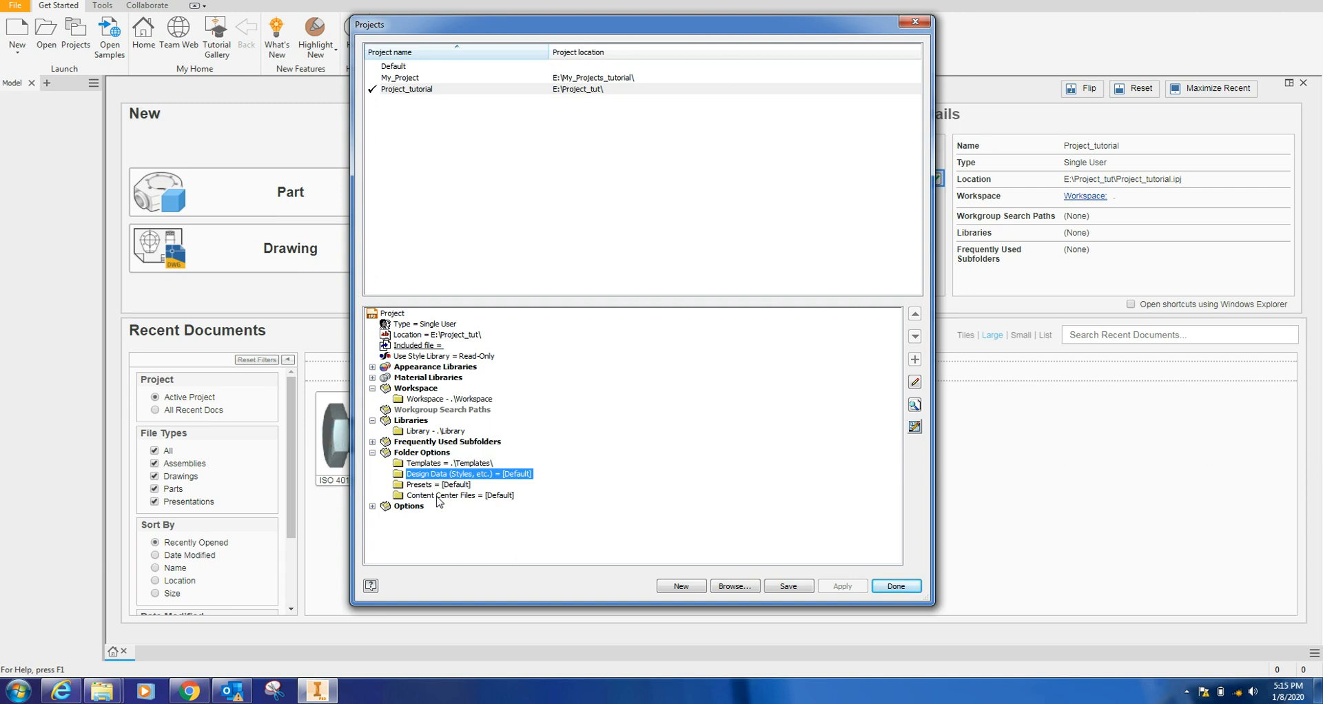
# Check the options available for the Content Center Files path and collapse the project's Folder Options
pyautogui.moveTo(103, 691)
pyautogui.rightClick(444, 495)
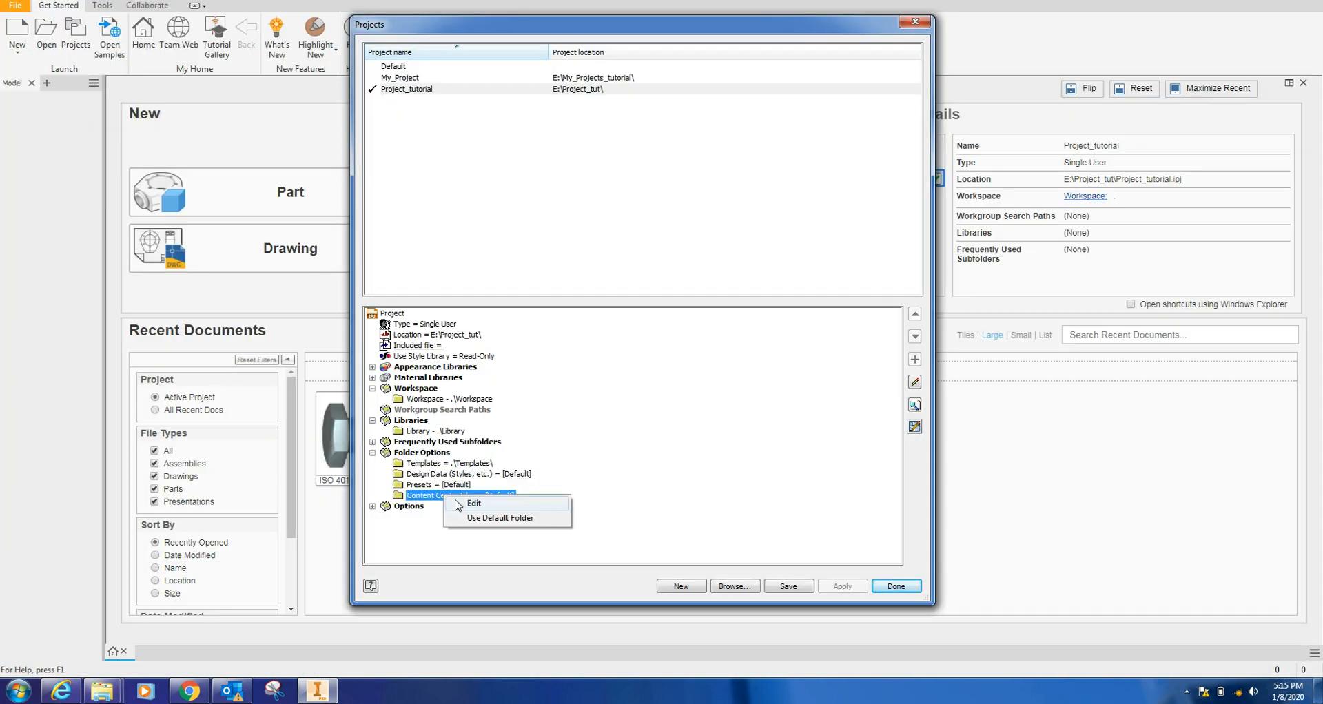
pyautogui.click(636, 466)
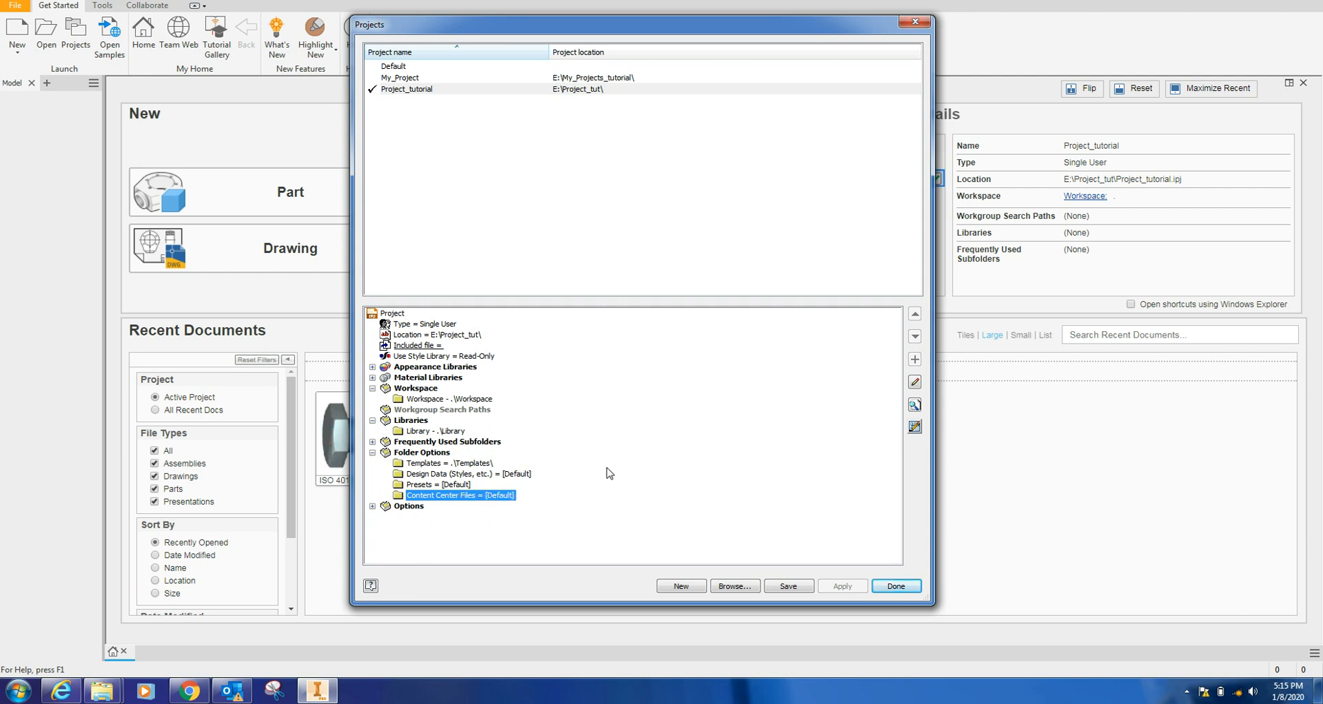
pyautogui.click(372, 453)
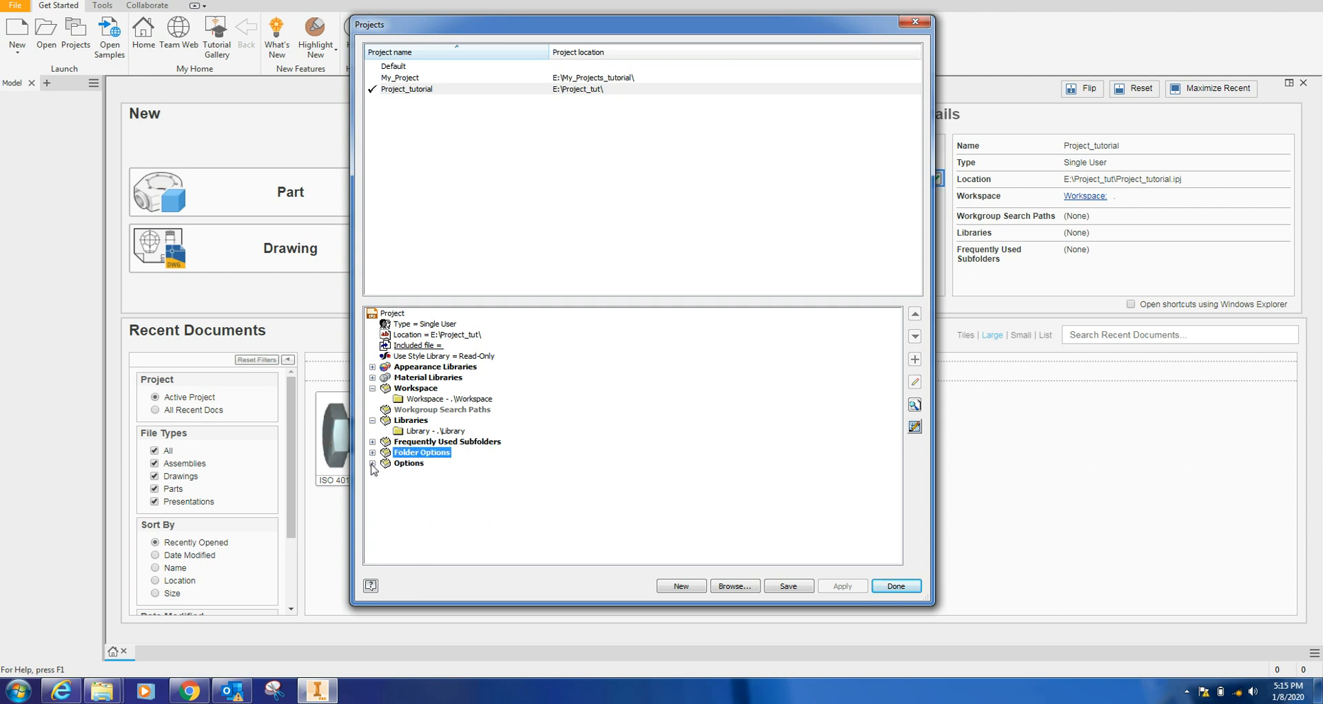
# Expand the project's Options, check the project for files with non-unique names and close the report
pyautogui.click(373, 464)
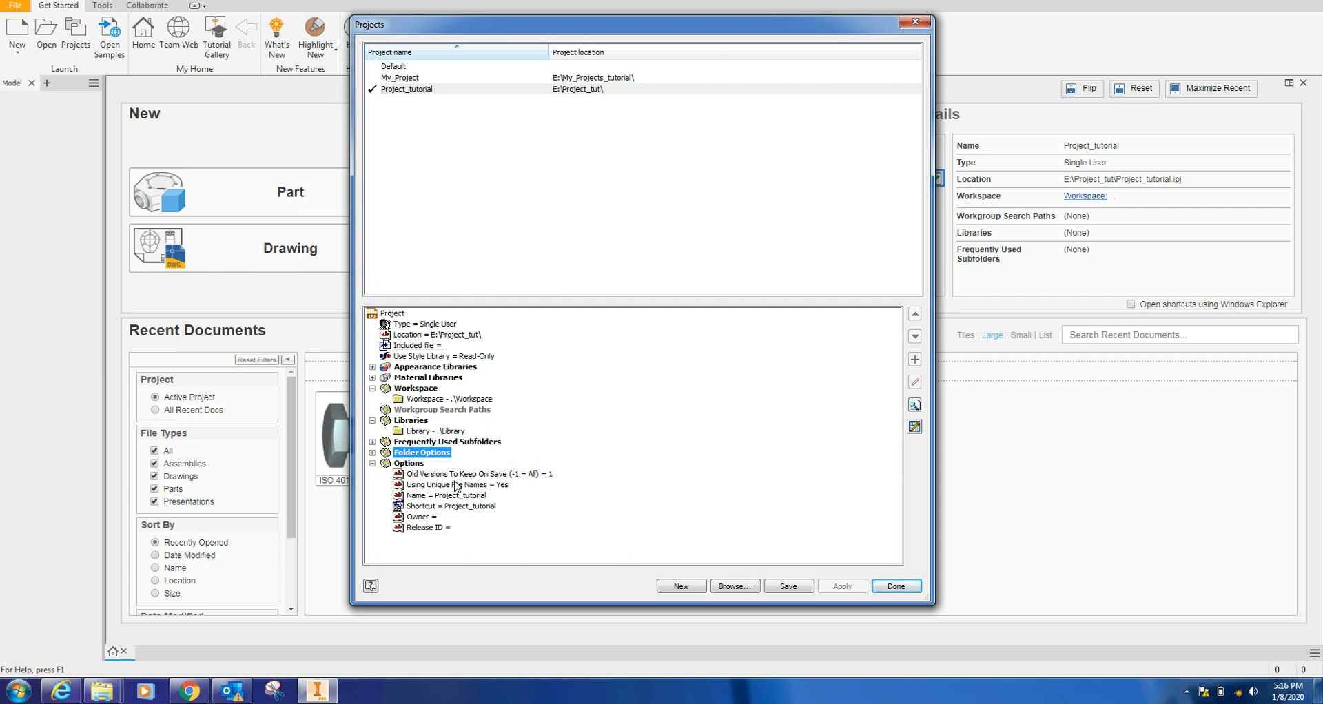
pyautogui.click(914, 405)
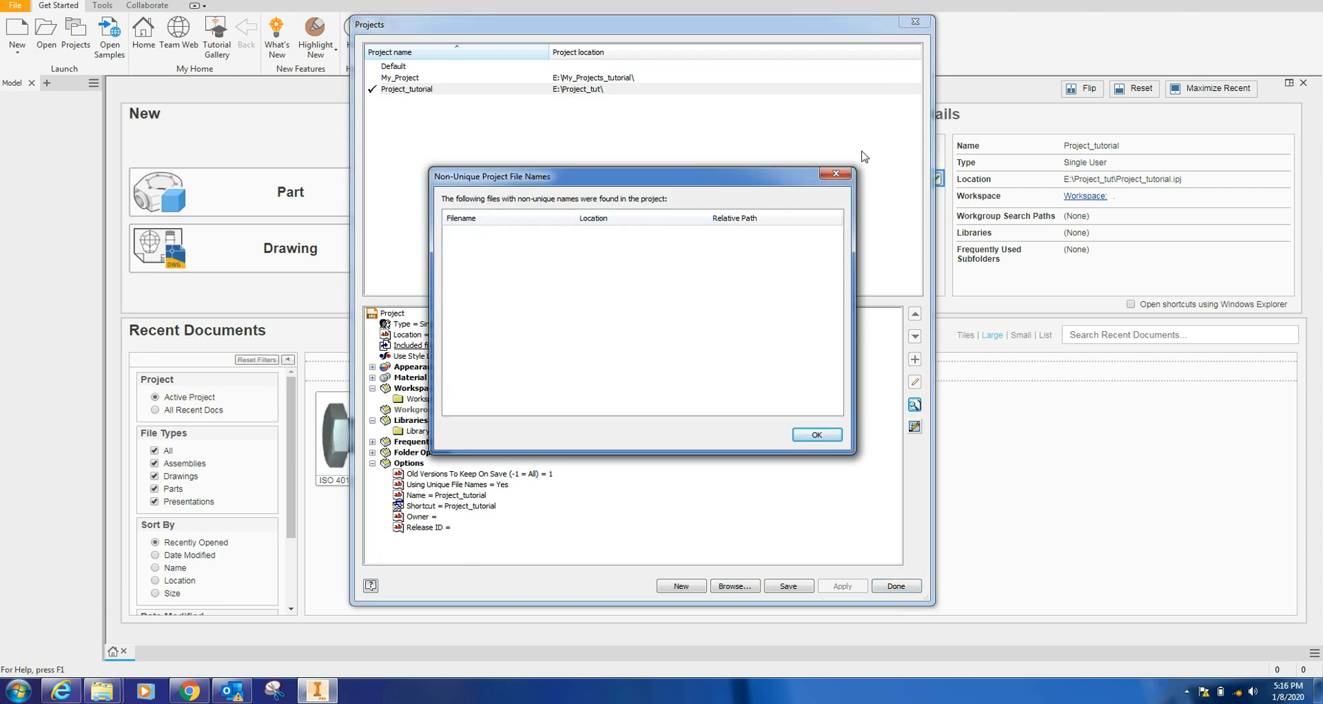
pyautogui.click(847, 176)
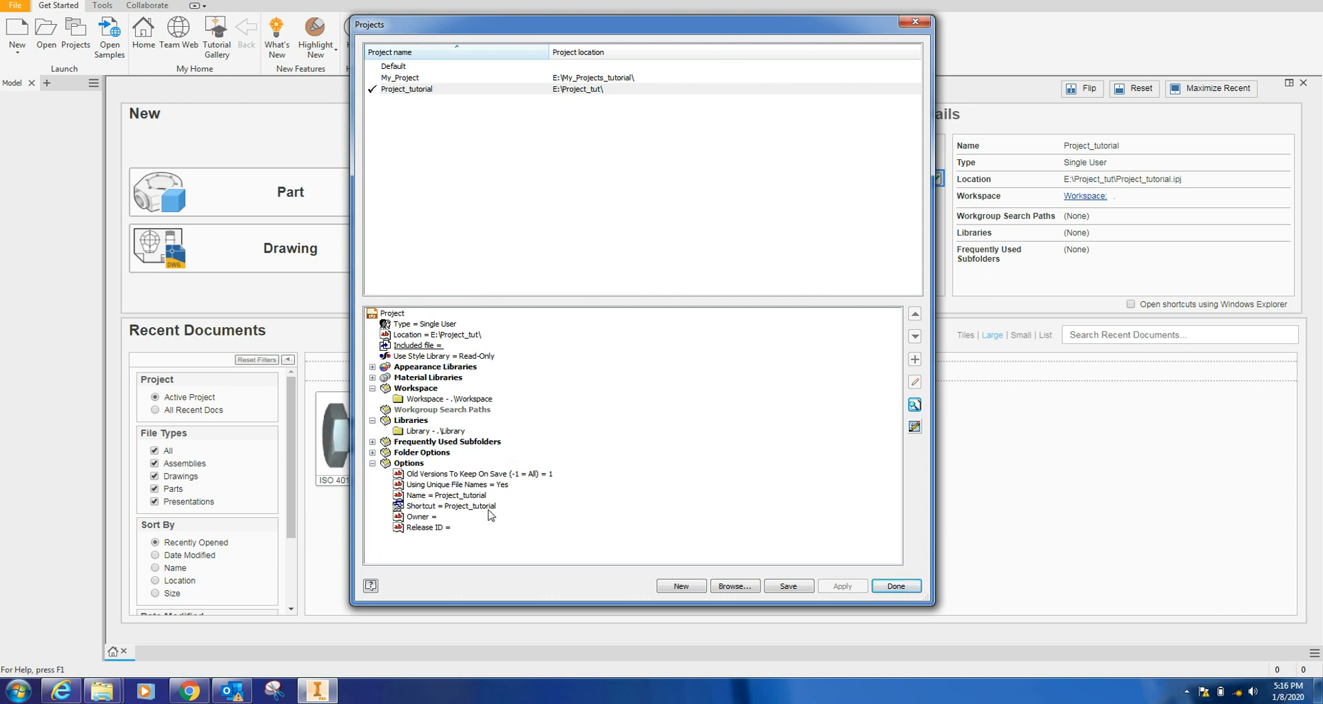
# Check the edit option available for the project's Owner field and collapse the Options group
pyautogui.rightClick(412, 520)
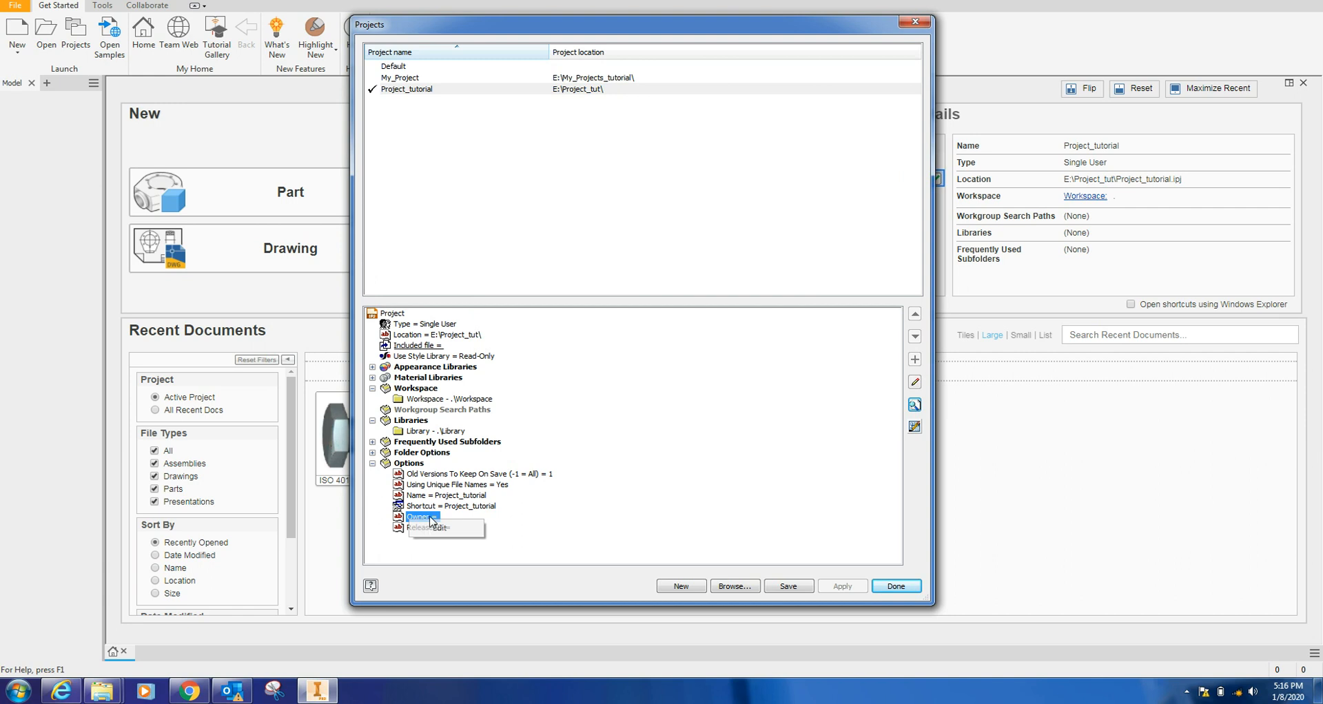
pyautogui.click(673, 477)
pyautogui.click(373, 464)
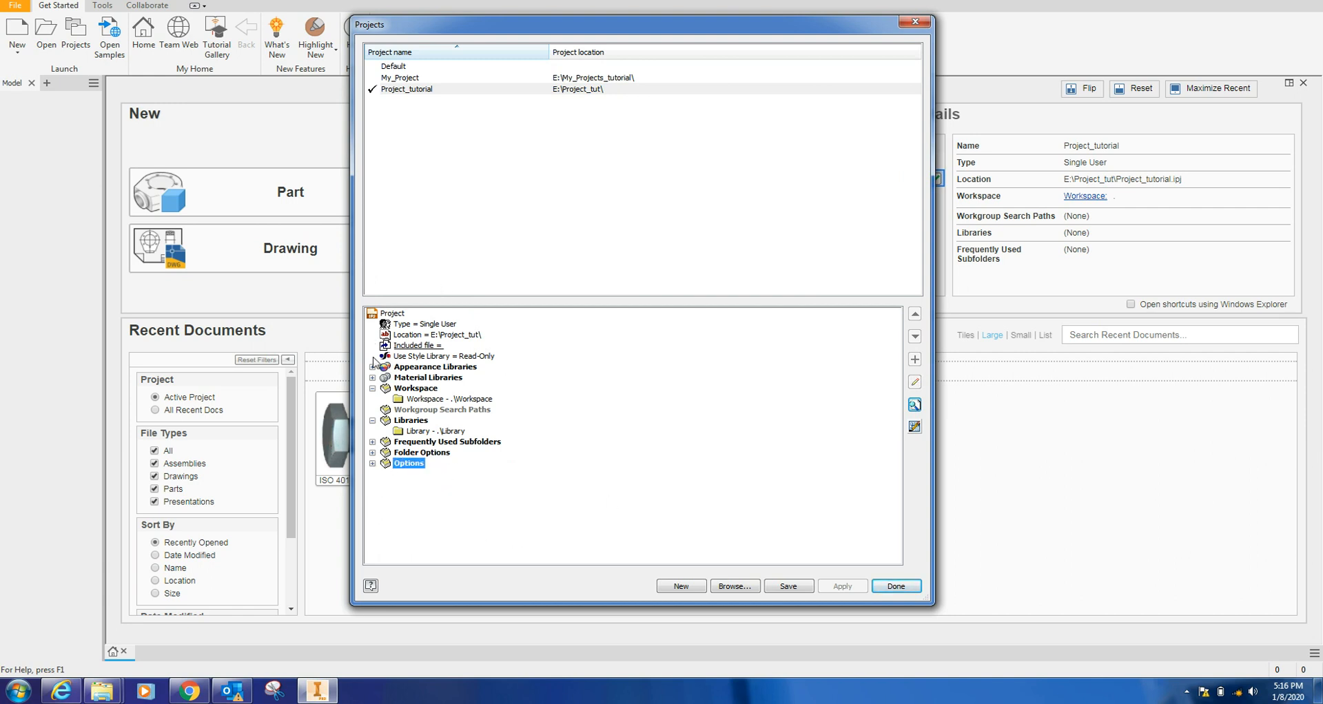
# Move the Projects dialog aside, save the Project_tutorial settings and finish the project setup
pyautogui.moveTo(350, 16); pyautogui.dragTo(280, 2)
pyautogui.moveTo(442, 18); pyautogui.dragTo(398, 24)
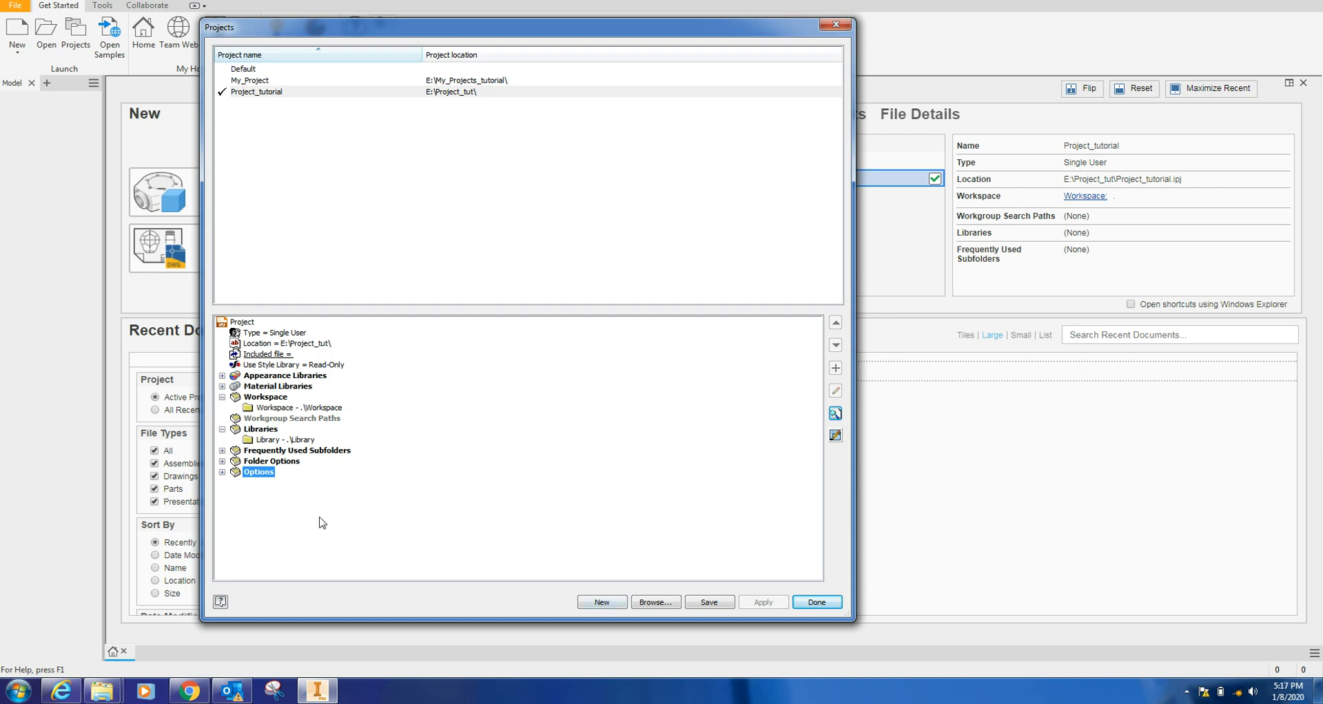
pyautogui.click(708, 602)
pyautogui.click(816, 602)
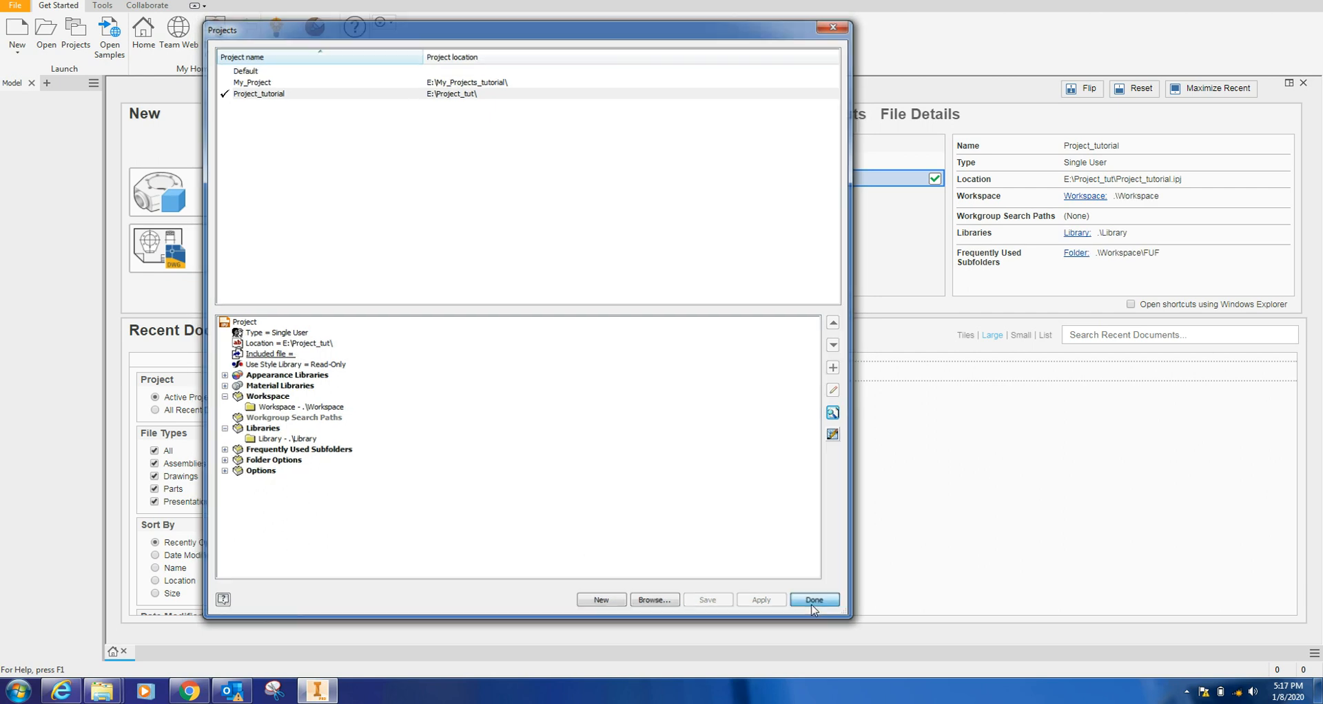